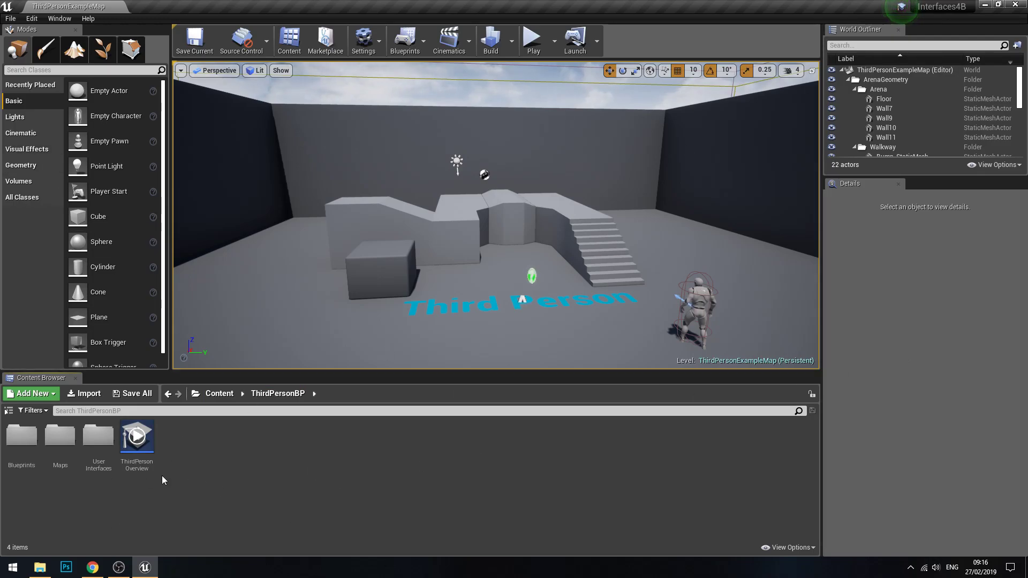
# Step: Create a new level named MainMenu in the ThirdPersonBP folder
pyautogui.rightClick(237, 446)
pyautogui.moveTo(289, 440)
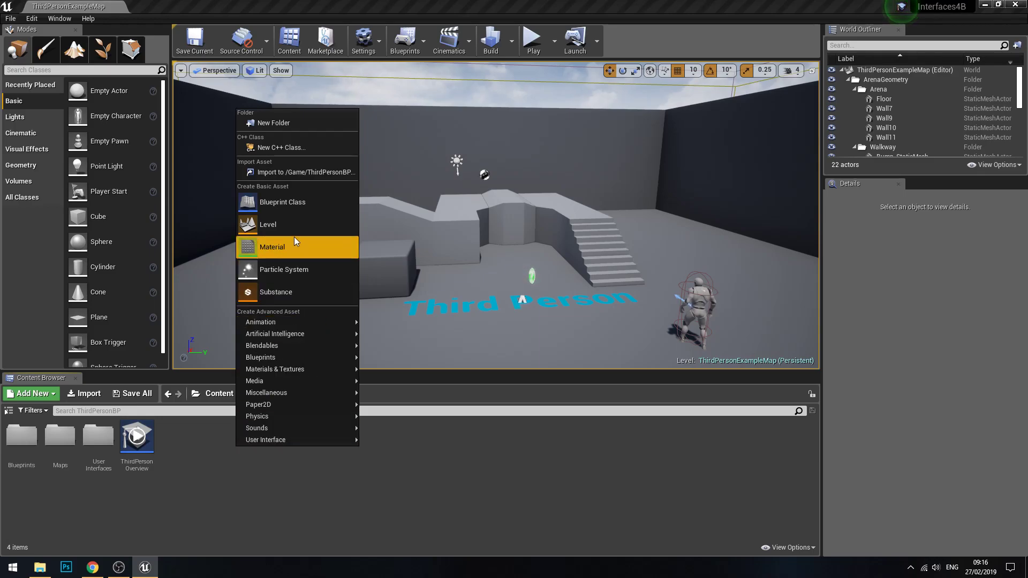
pyautogui.click(291, 220)
pyautogui.write('MainMenu')
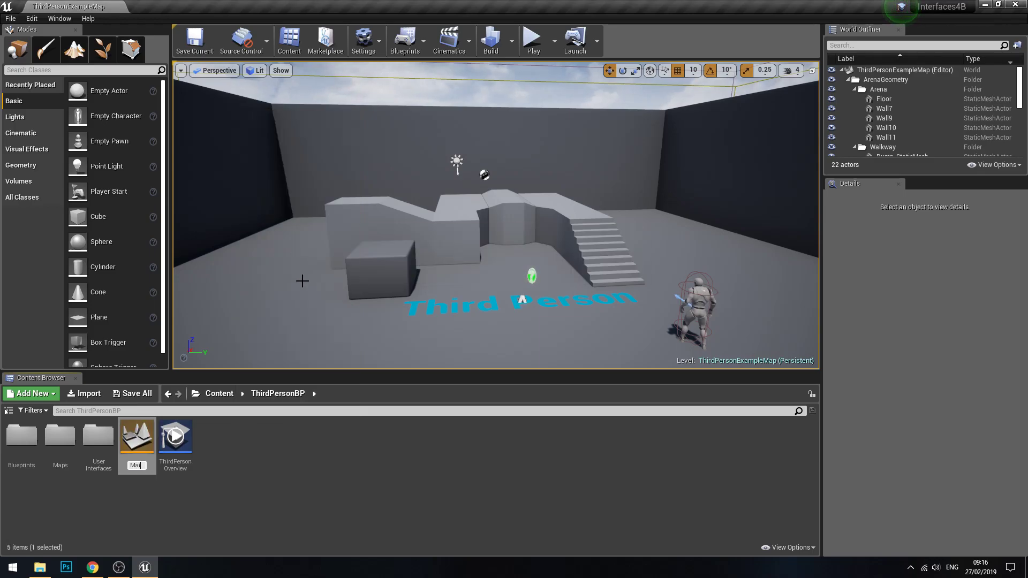
pyautogui.press('Return')
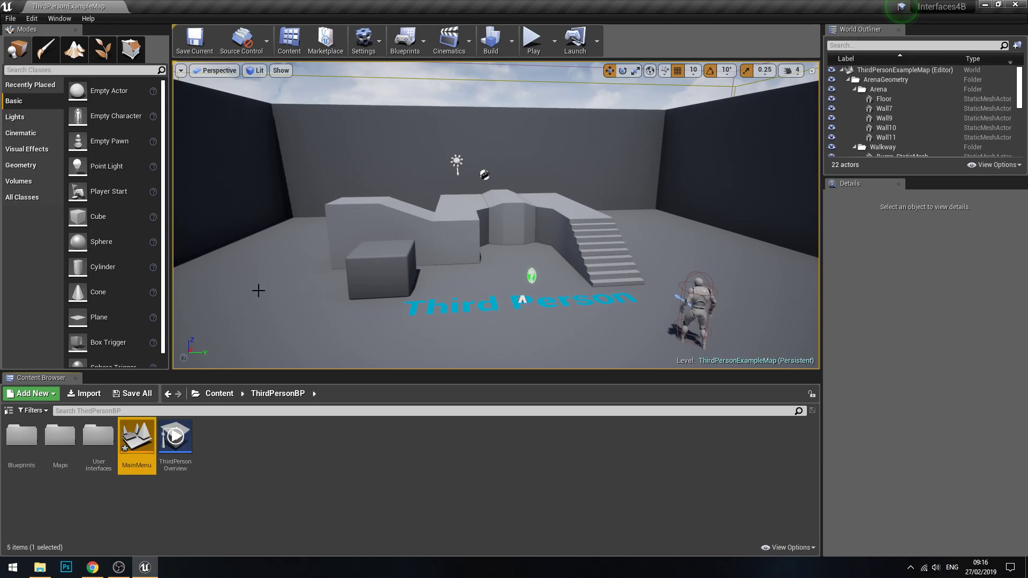
# Step: Open the MainMenu level, saving the newly created level content as part of the switch
pyautogui.doubleClick(138, 439)
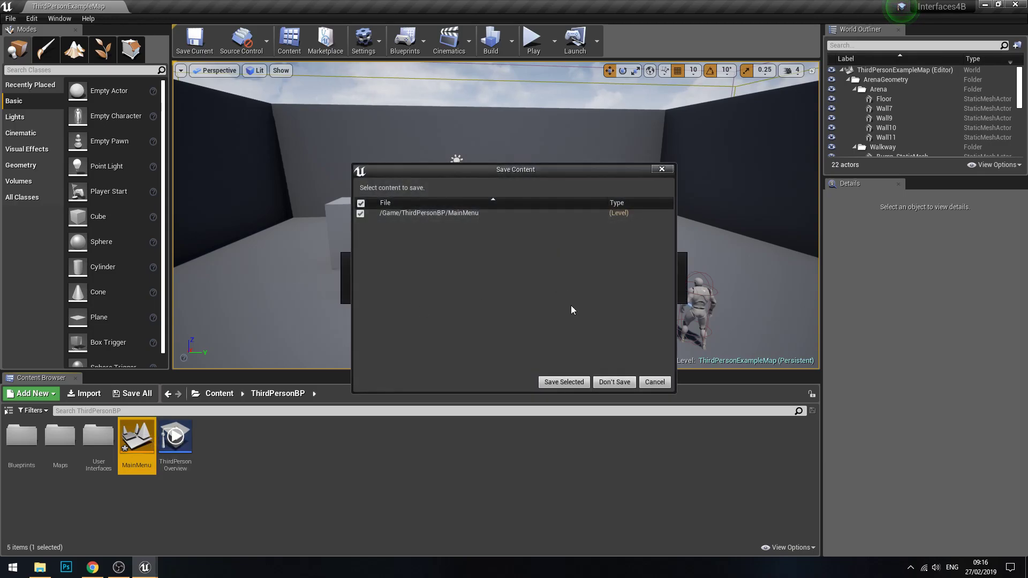
pyautogui.click(564, 382)
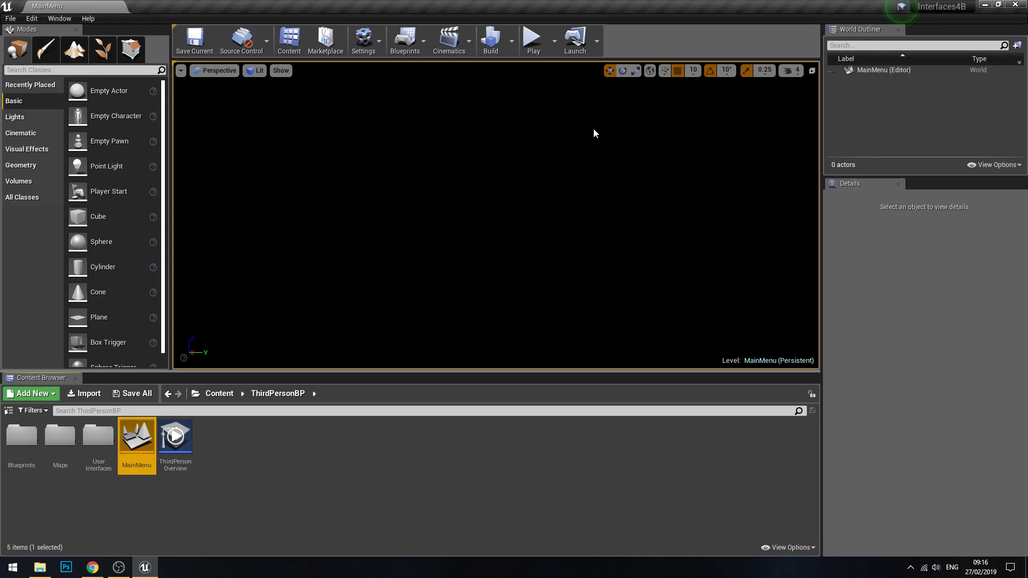
pyautogui.click(284, 471)
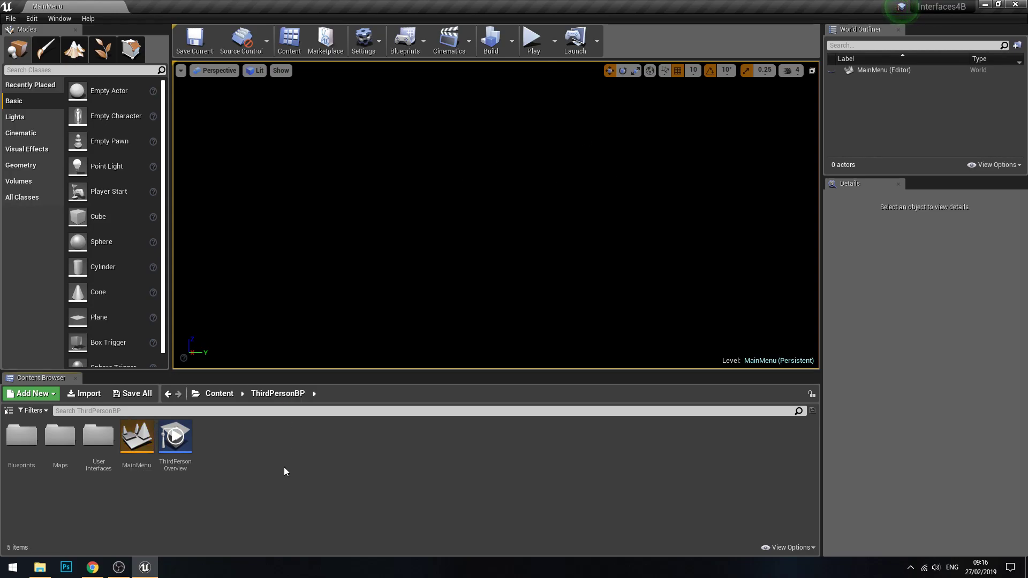
# Step: Create a Widget Blueprint named MainMenuWidget inside the UserInterfaces folder
pyautogui.click(98, 464)
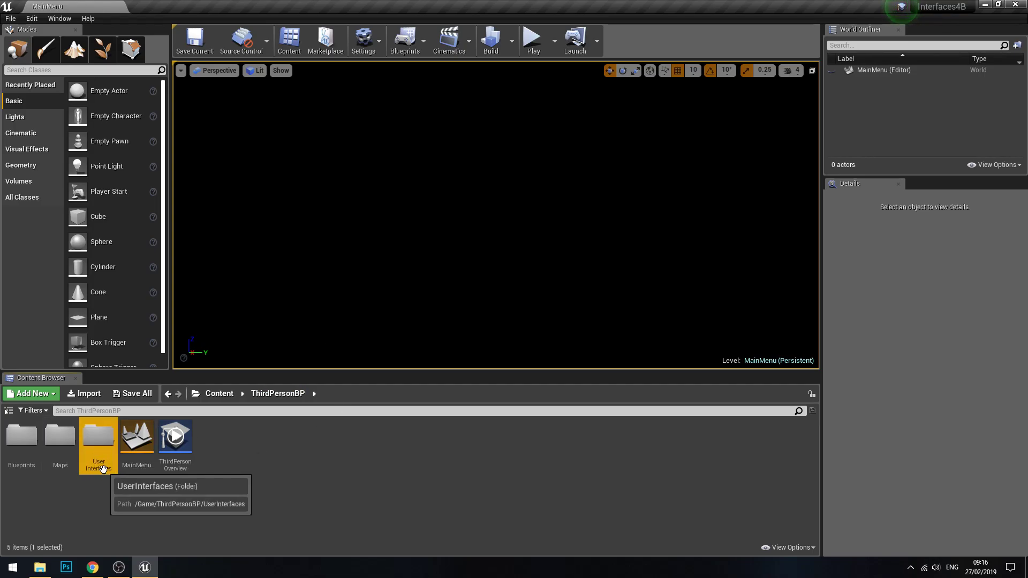
pyautogui.click(123, 568)
pyautogui.click(118, 568)
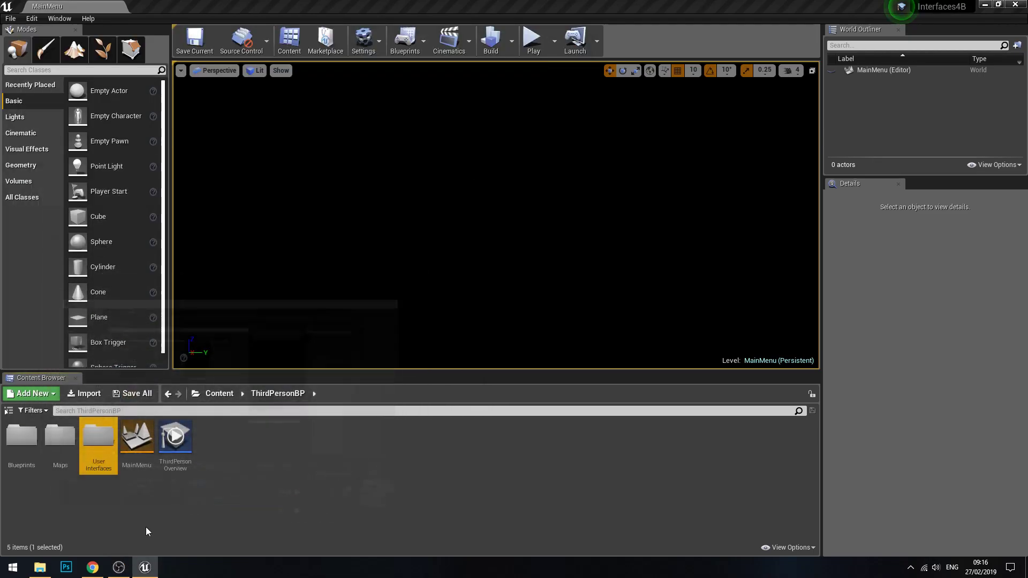
pyautogui.doubleClick(99, 445)
pyautogui.rightClick(111, 450)
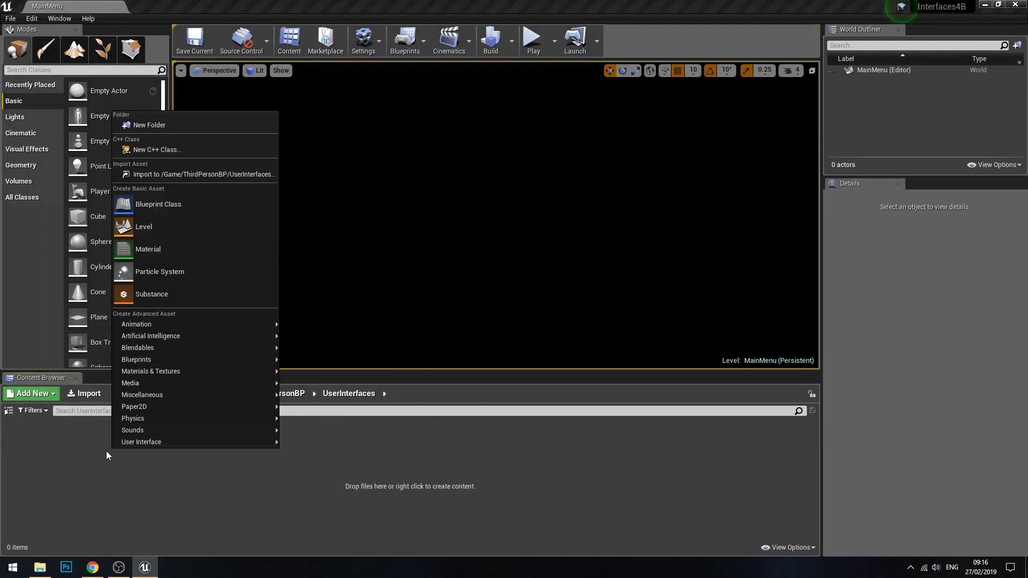
pyautogui.moveTo(164, 446)
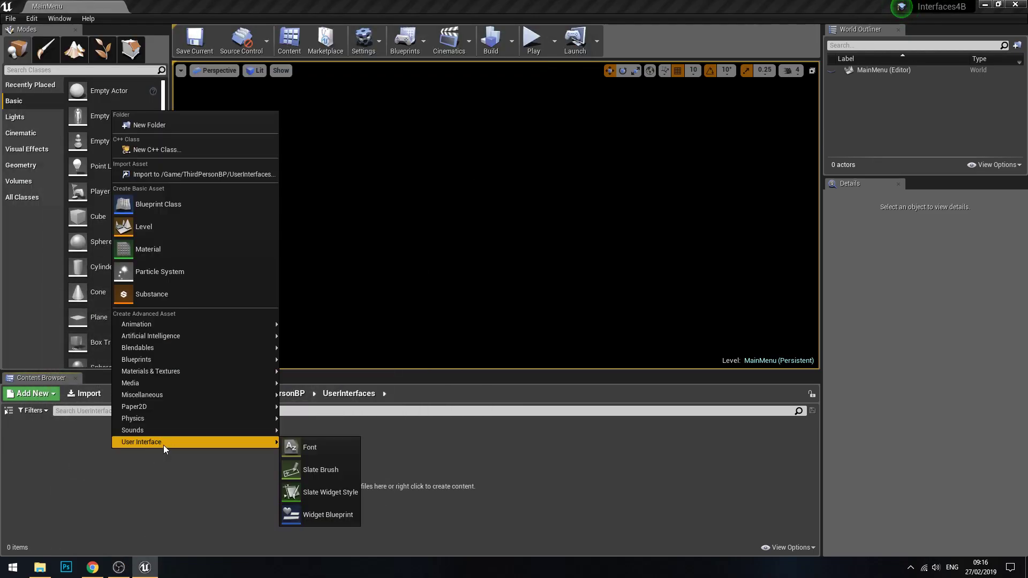
pyautogui.click(313, 516)
pyautogui.write('M')
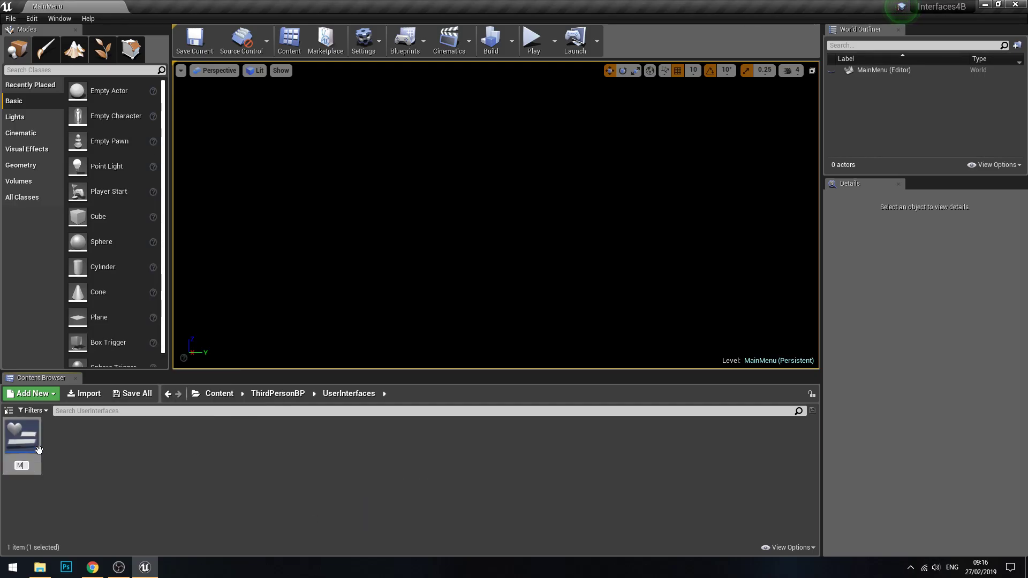
pyautogui.write('ainMenuWidget')
pyautogui.press('Return')
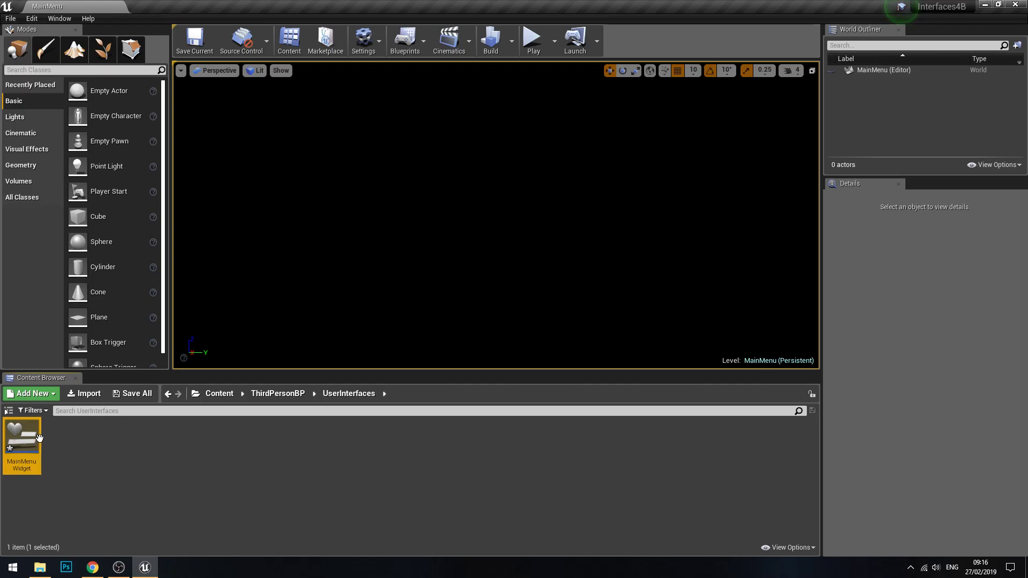
# Step: Open MainMenuWidget for editing and inspect the details of its Canvas Panel
pyautogui.doubleClick(37, 448)
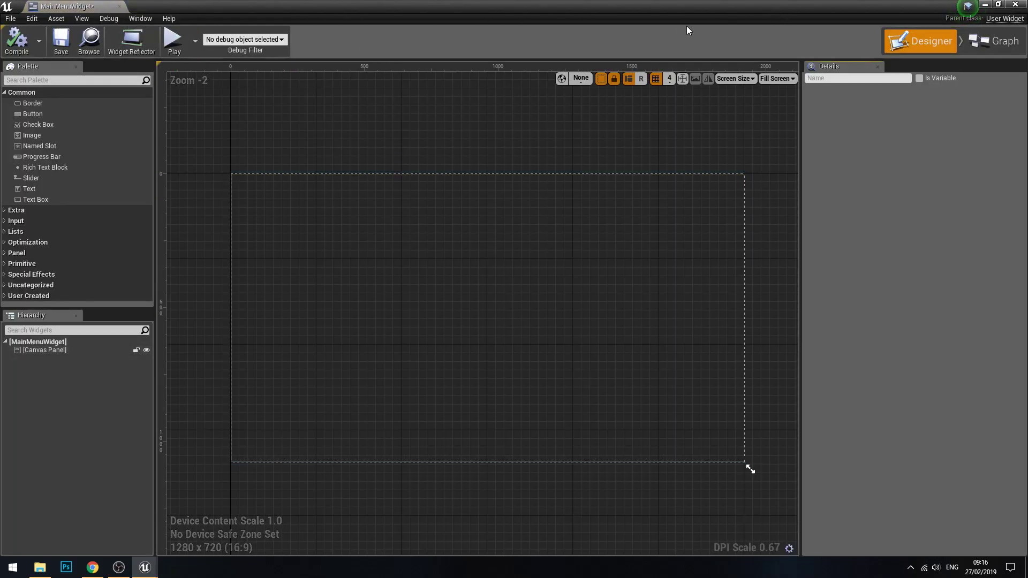
pyautogui.moveTo(284, 169); pyautogui.dragTo(297, 160, button='right')
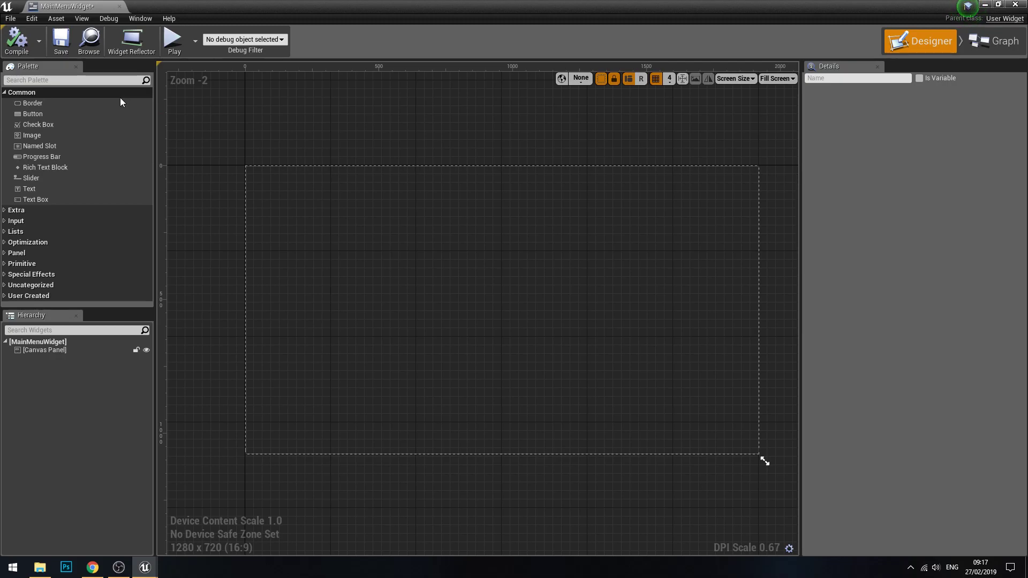
pyautogui.click(63, 104)
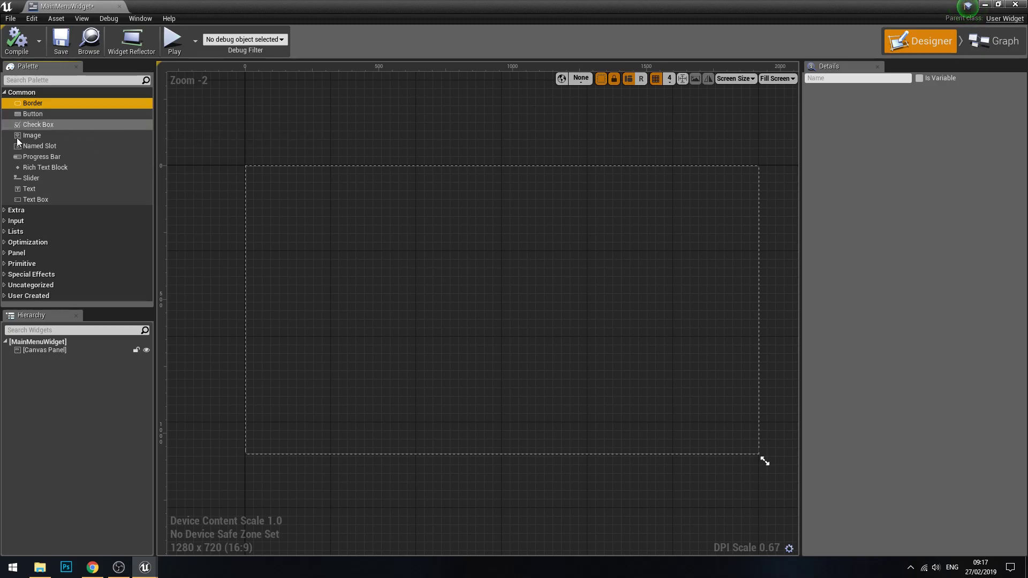
pyautogui.click(55, 351)
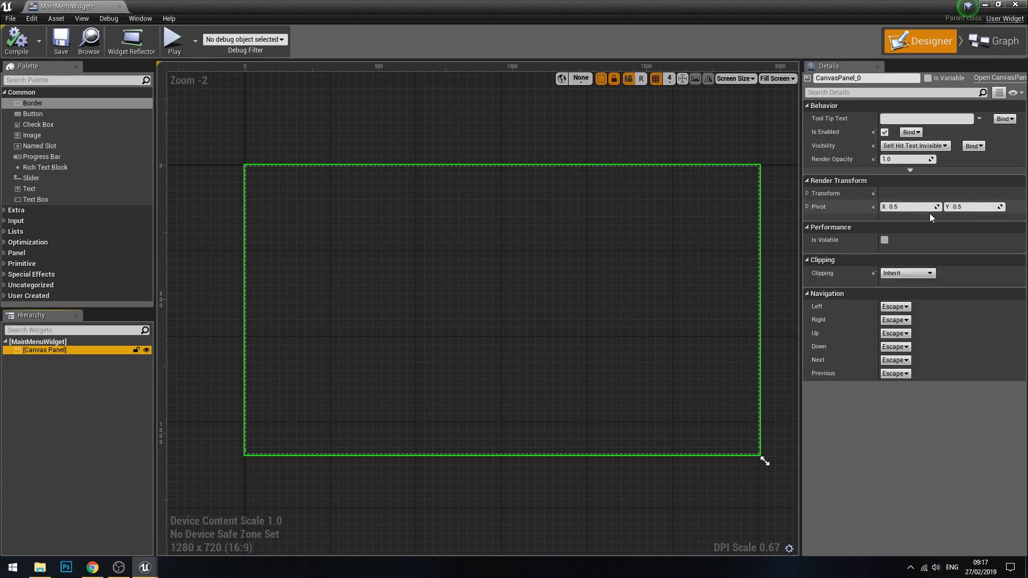
pyautogui.click(76, 399)
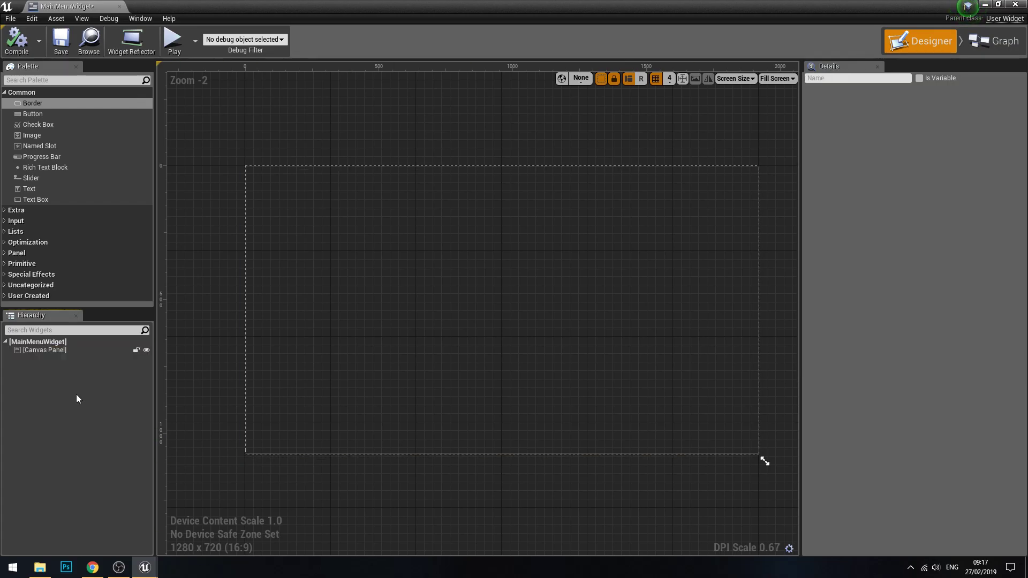
# Step: Enlarge the widget hierarchy area and select the Canvas Panel
pyautogui.moveTo(33, 309); pyautogui.dragTo(42, 265)
pyautogui.click(76, 307)
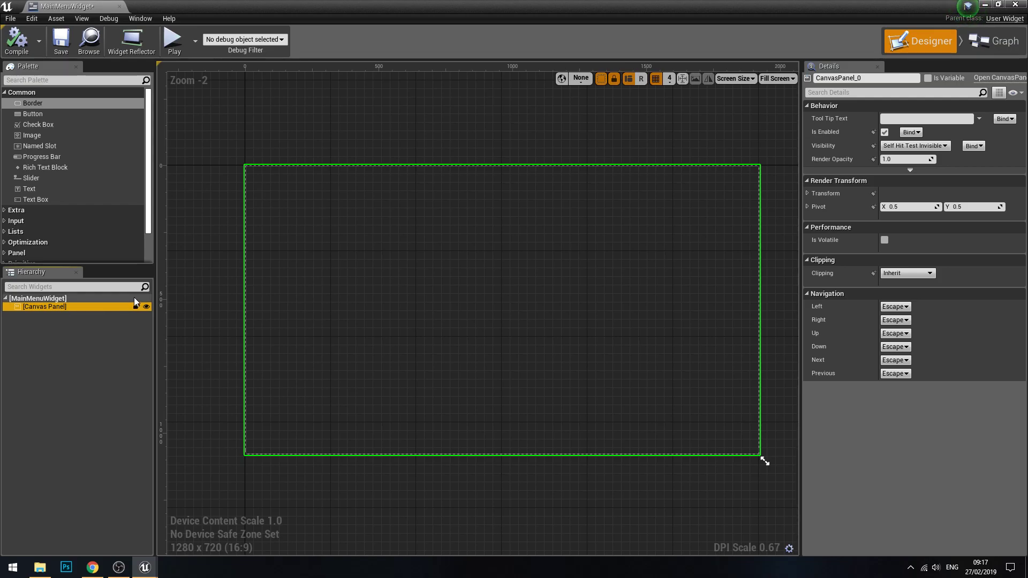
pyautogui.click(84, 313)
pyautogui.click(53, 307)
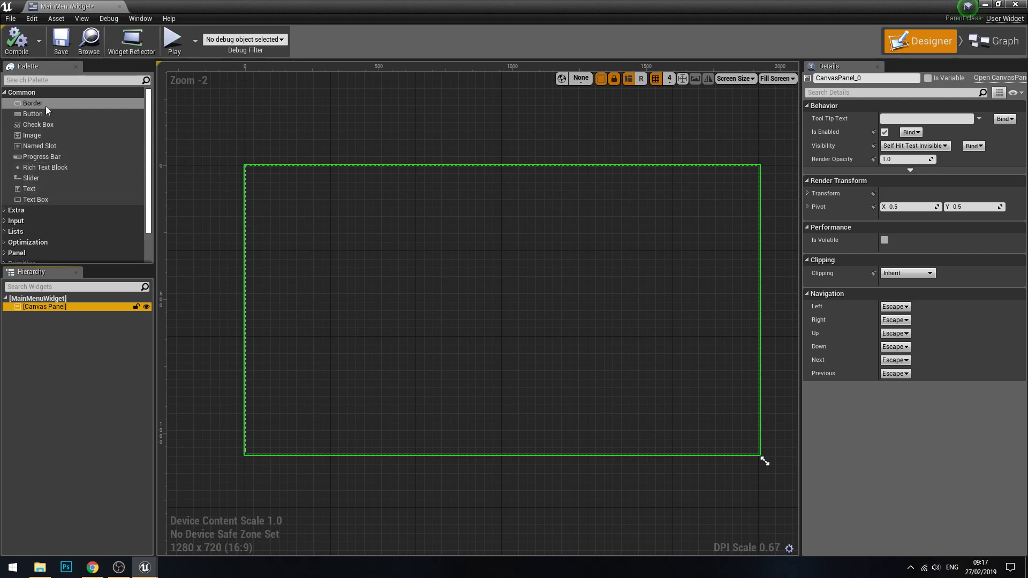
# Step: Add an Image widget as a child of the Canvas Panel
pyautogui.moveTo(31, 135); pyautogui.dragTo(40, 167)
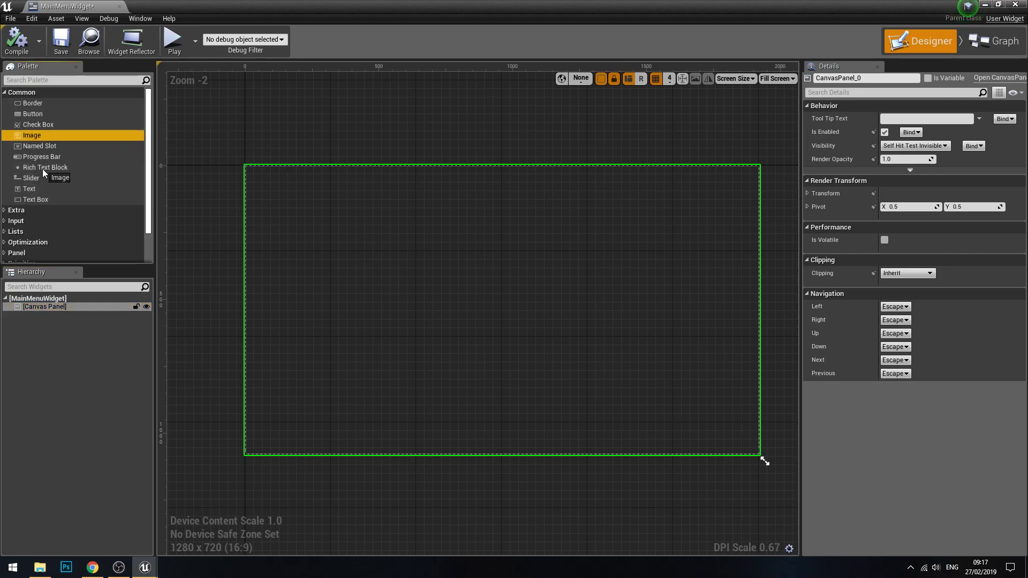
pyautogui.moveTo(55, 314)
pyautogui.mouseDown()
pyautogui.moveTo(509, 274)
pyautogui.moveTo(130, 250)
pyautogui.moveTo(48, 308)
pyautogui.mouseUp()
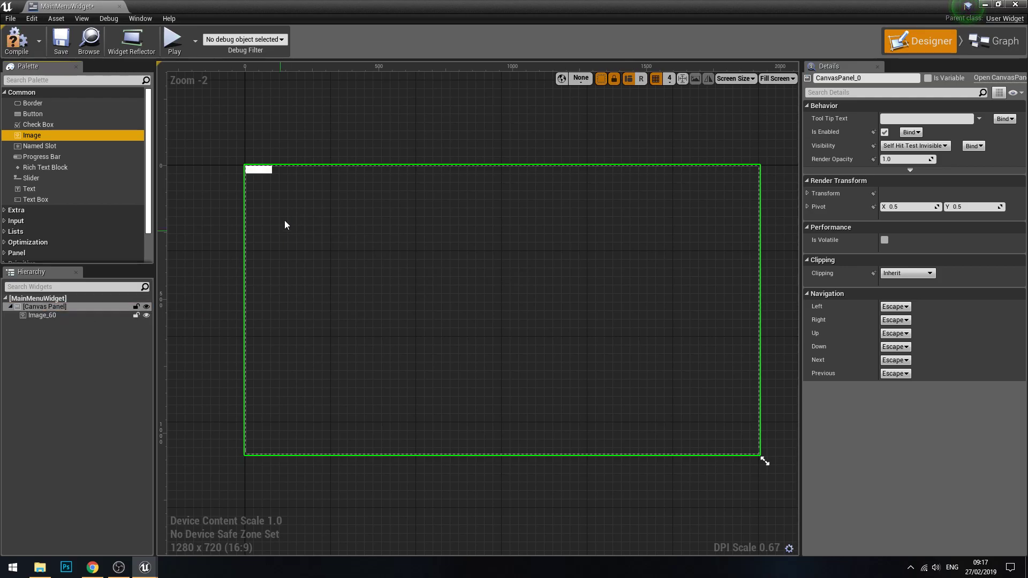
pyautogui.click(252, 170)
pyautogui.scroll(5, 371, 182)
pyautogui.moveTo(371, 182); pyautogui.dragTo(704, 228, button='right')
pyautogui.scroll(3, 560, 227)
pyautogui.moveTo(428, 210); pyautogui.dragTo(451, 199, button='right')
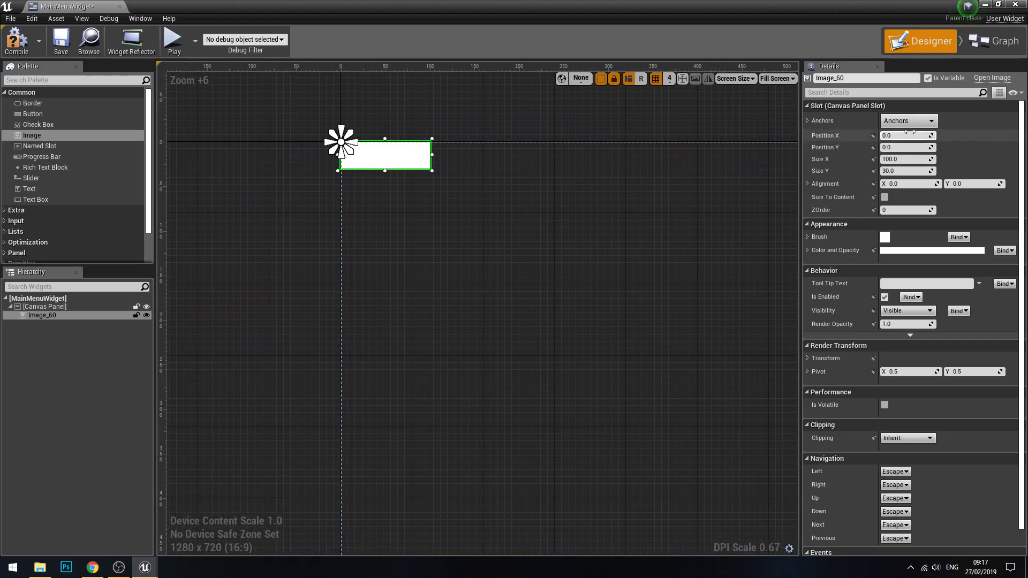
# Step: Move the image away from the canvas origin and return it by setting Position X and Position Y to 0
pyautogui.click(904, 147)
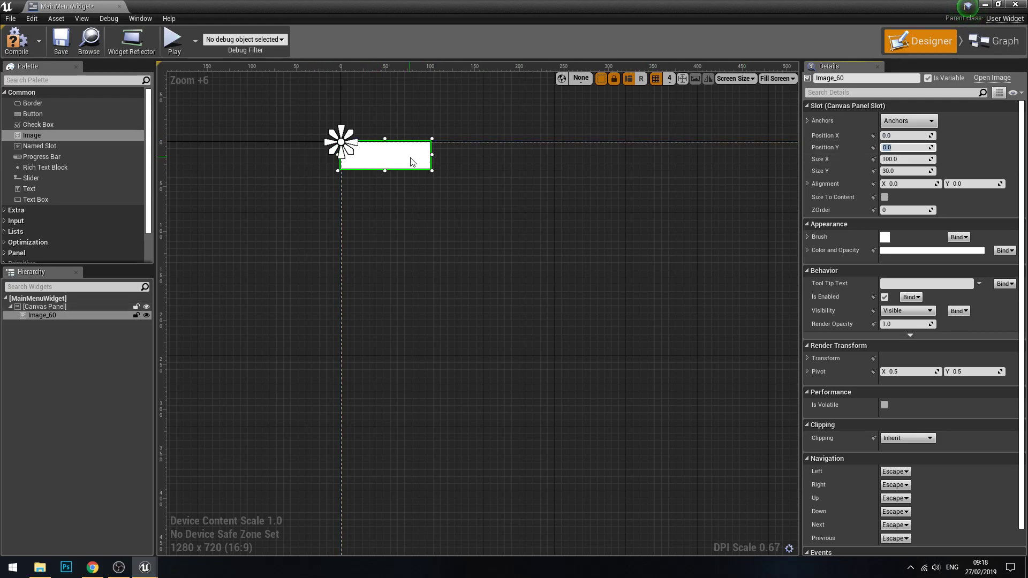
pyautogui.moveTo(398, 155); pyautogui.dragTo(603, 246)
pyautogui.click(916, 135)
pyautogui.write('04')
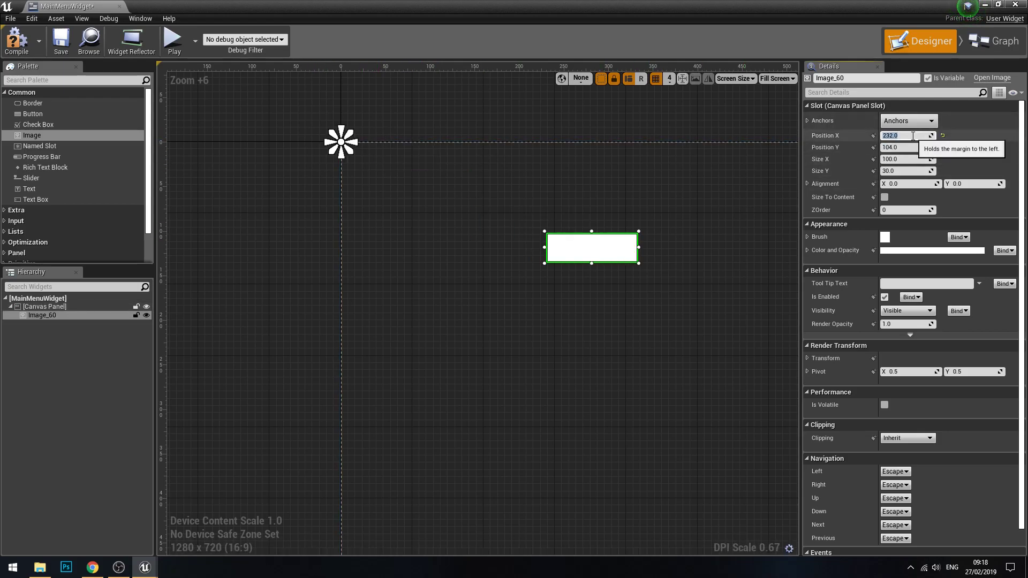
pyautogui.press('Tab')
pyautogui.write('0')
pyautogui.press('Tab')
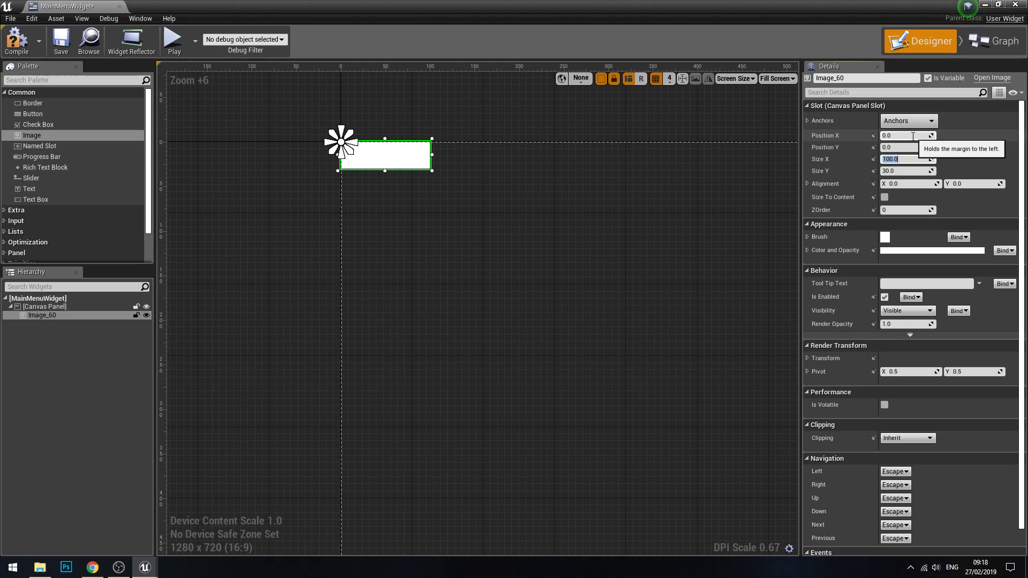
# Step: Set the image's Size X to 1920 and Size Y to 1080 so it fills the canvas
pyautogui.write('1920')
pyautogui.press('Tab')
pyautogui.write('0')
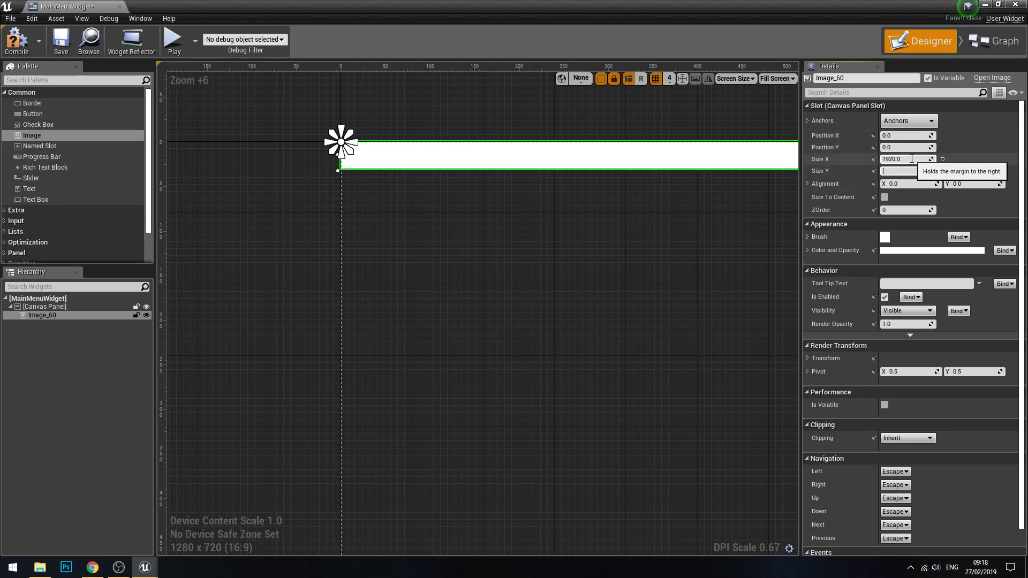
pyautogui.press('Return')
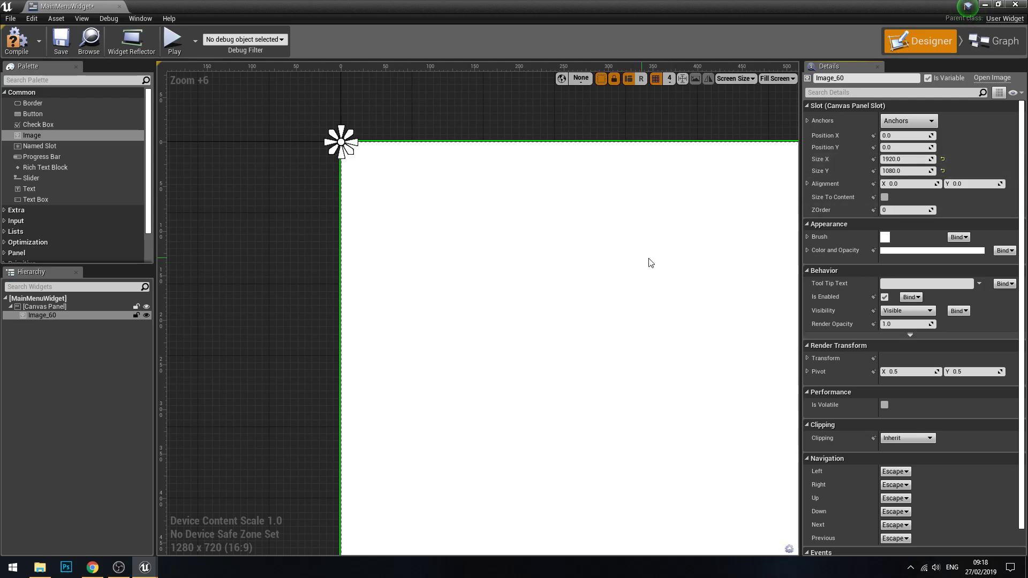
pyautogui.scroll(-9, 645, 259)
pyautogui.moveTo(744, 321); pyautogui.dragTo(445, 227, button='right')
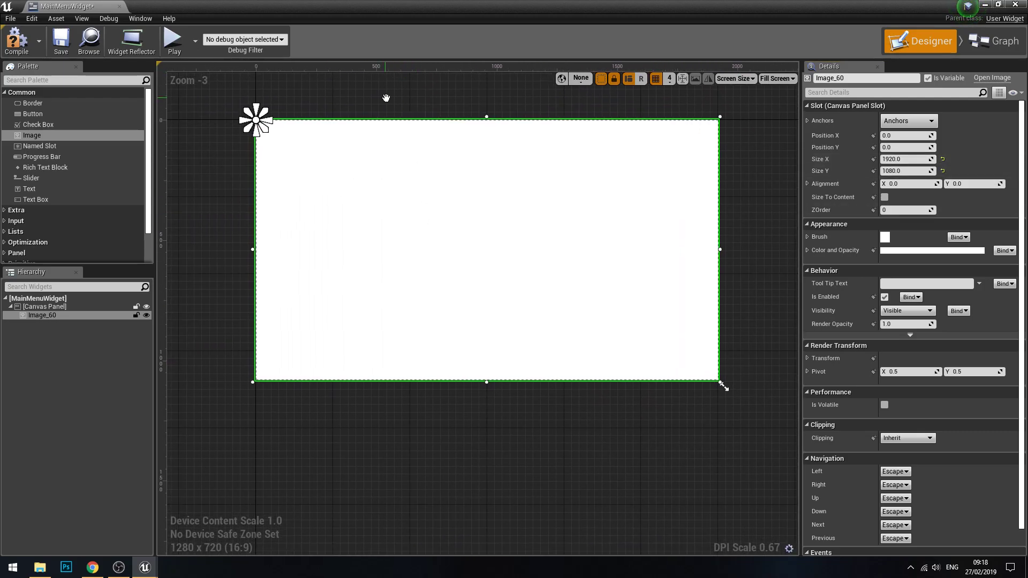
# Step: Compile and save the MainMenuWidget blueprint
pyautogui.scroll(1, 391, 122)
pyautogui.moveTo(391, 122); pyautogui.dragTo(443, 149, button='right')
pyautogui.scroll(1, 445, 149)
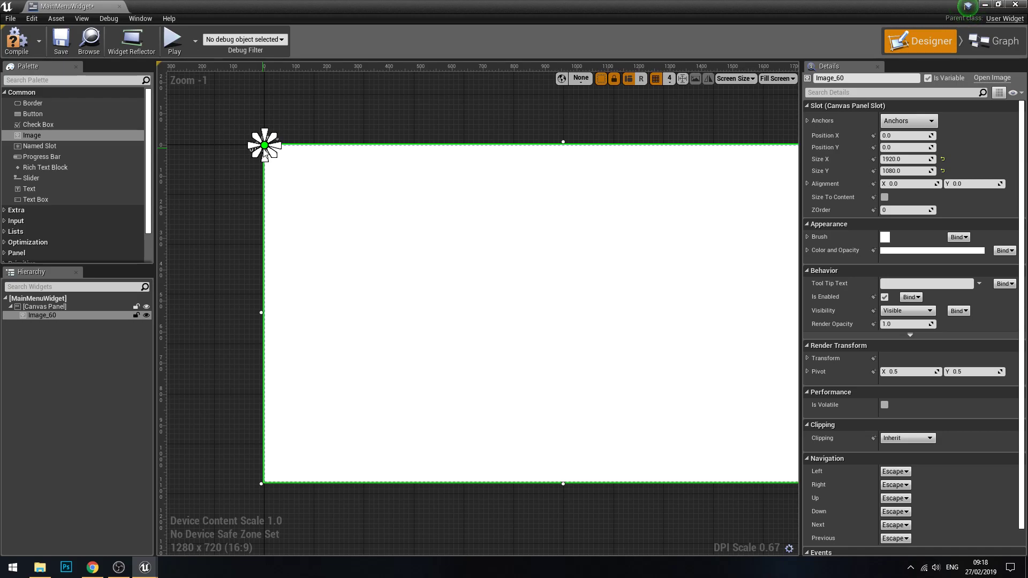
pyautogui.click(17, 59)
pyautogui.click(61, 43)
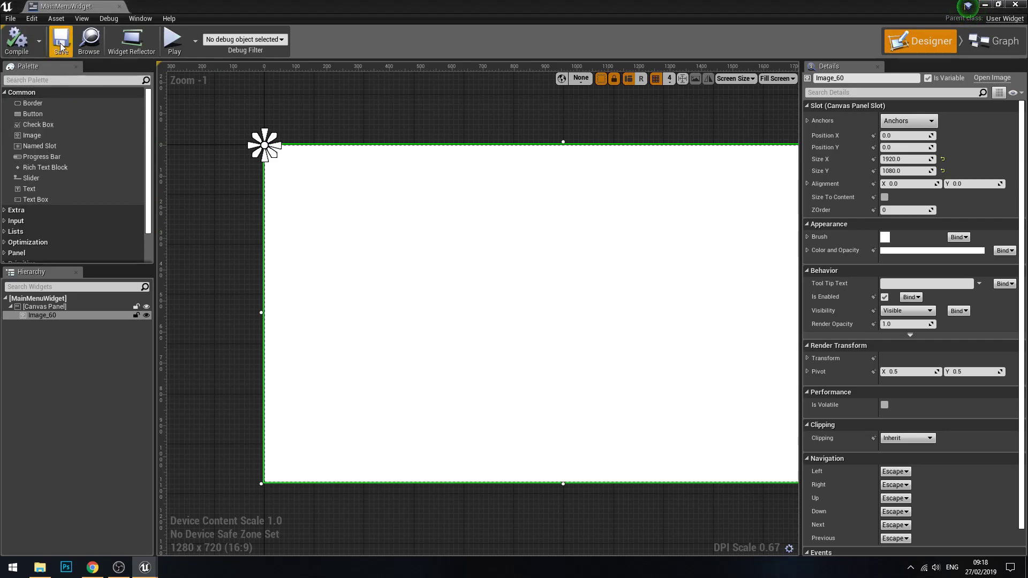
pyautogui.moveTo(419, 220); pyautogui.dragTo(342, 207, button='right')
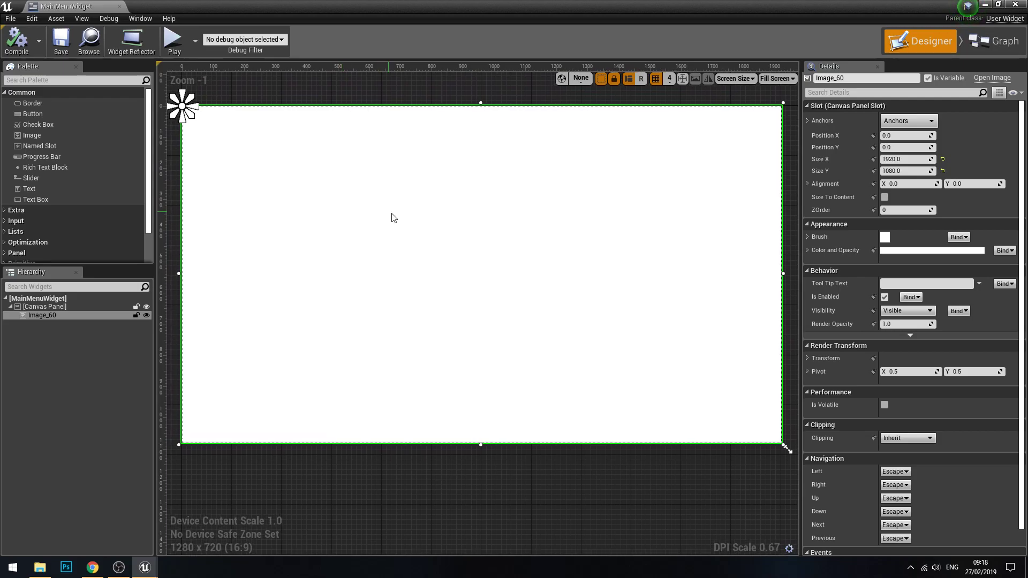
pyautogui.moveTo(434, 276); pyautogui.dragTo(434, 270, button='right')
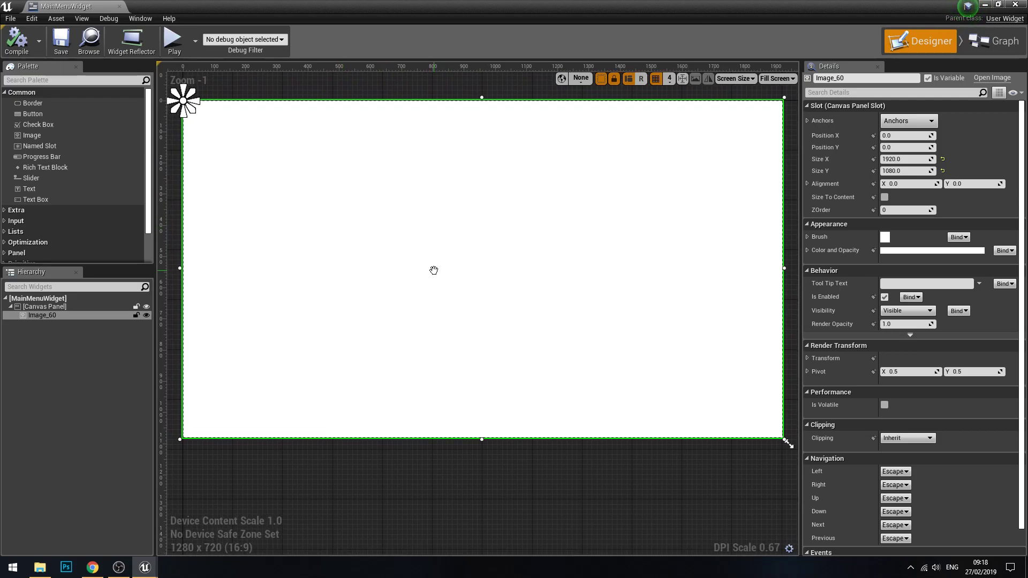
pyautogui.click(445, 467)
pyautogui.click(403, 353)
pyautogui.click(473, 466)
pyautogui.scroll(-2, 569, 409)
pyautogui.click(599, 318)
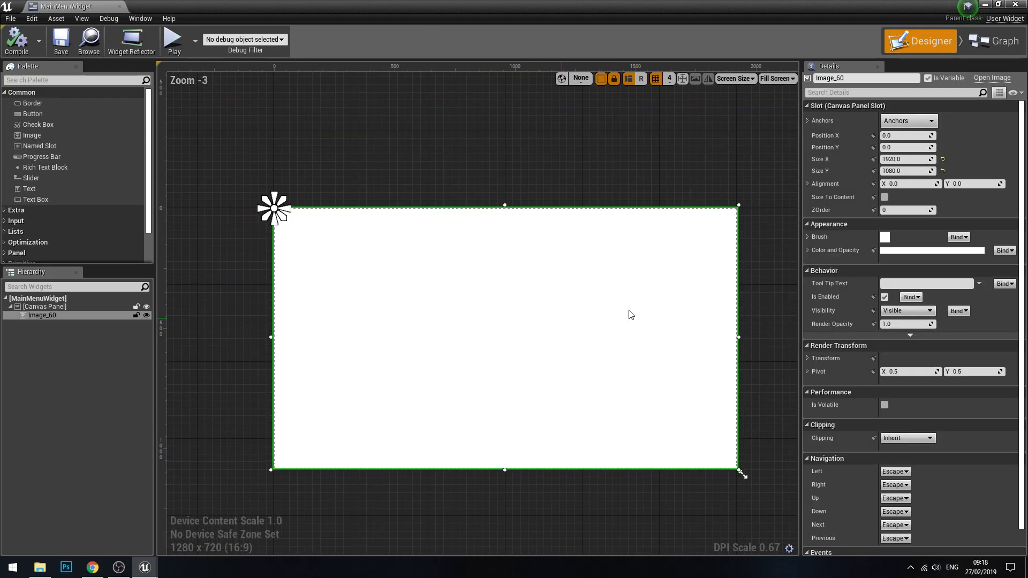
pyautogui.moveTo(599, 318); pyautogui.dragTo(636, 280, button='right')
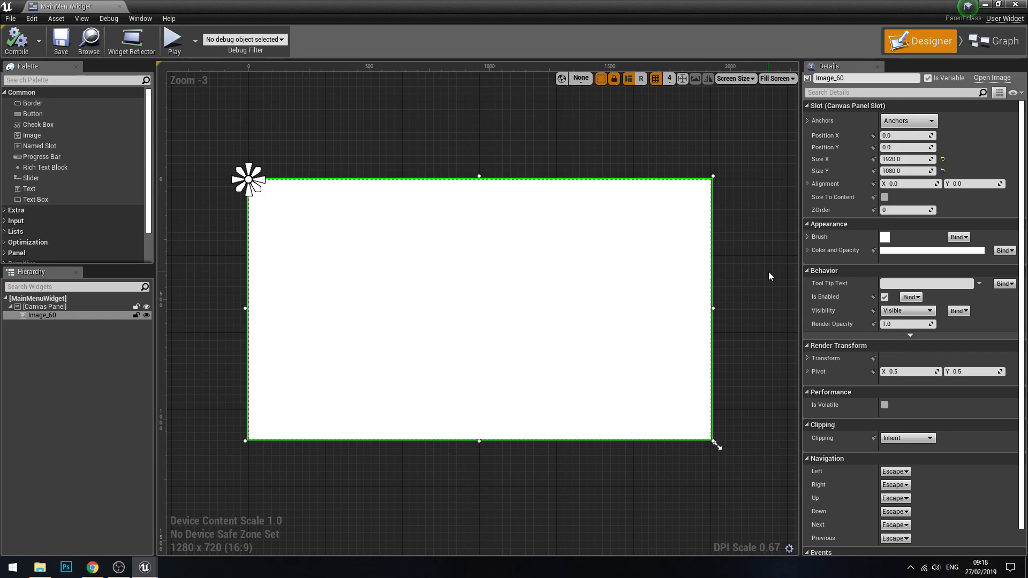
# Step: Rename the image widget to MainMenuBG and select it in the widget hierarchy
pyautogui.click(812, 79)
pyautogui.write('MainMenuBG')
pyautogui.press('Return')
pyautogui.moveTo(742, 255); pyautogui.dragTo(723, 230, button='right')
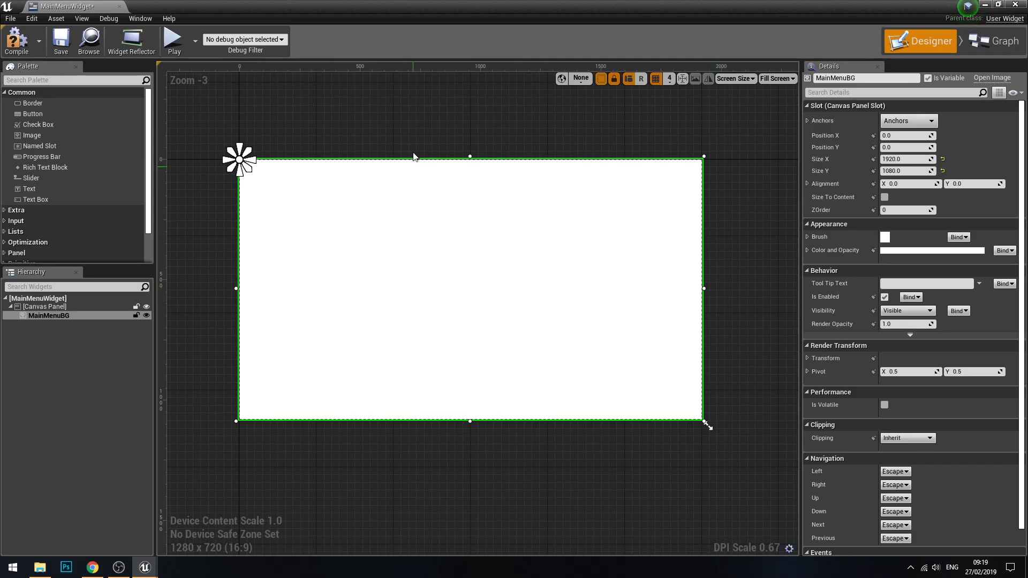
pyautogui.click(43, 320)
pyautogui.click(43, 317)
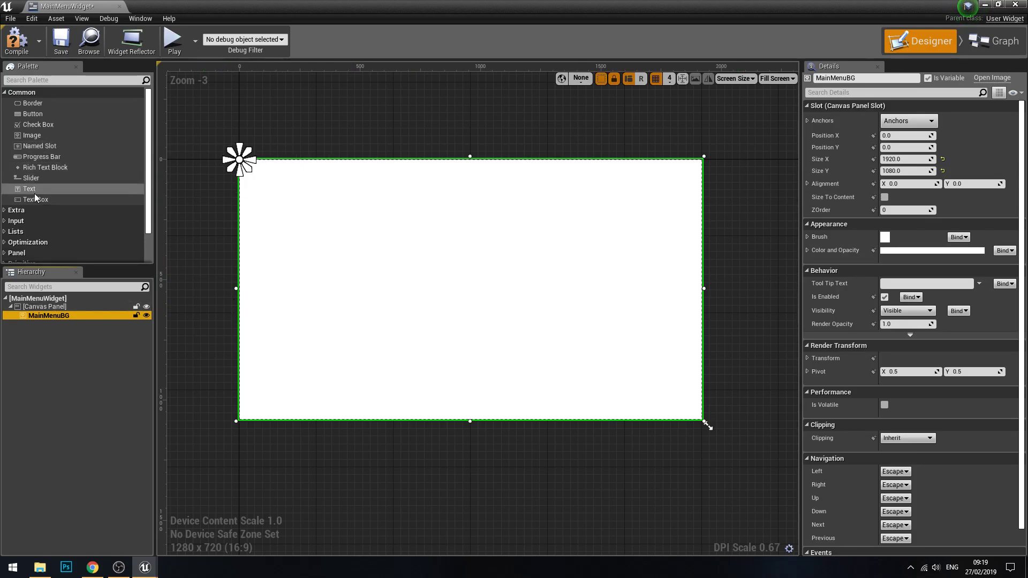
# Step: Find the Canvas Panel widget in the palette and add one under the root canvas panel
pyautogui.click(53, 80)
pyautogui.write('Can')
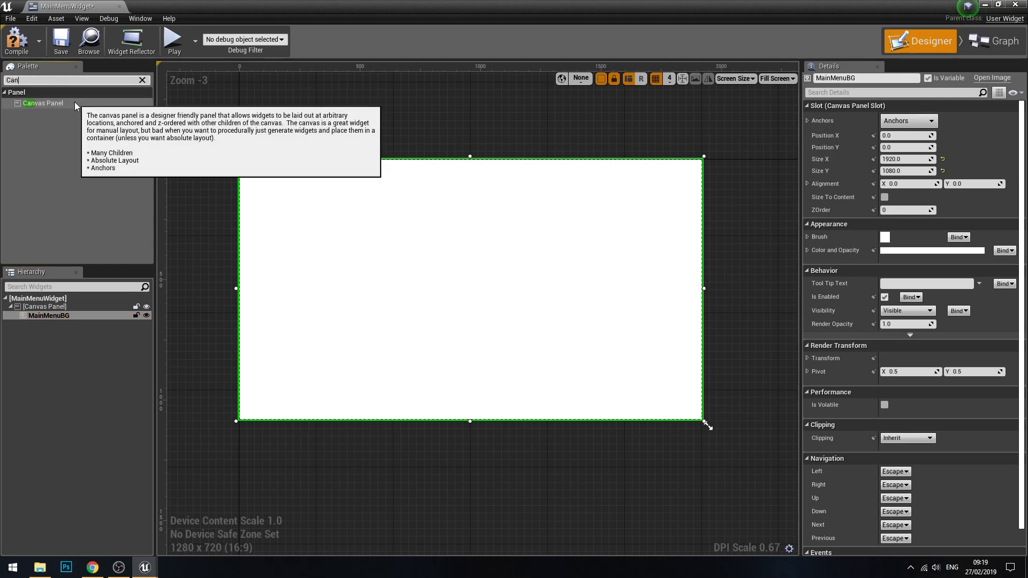
pyautogui.moveTo(68, 105); pyautogui.dragTo(47, 310)
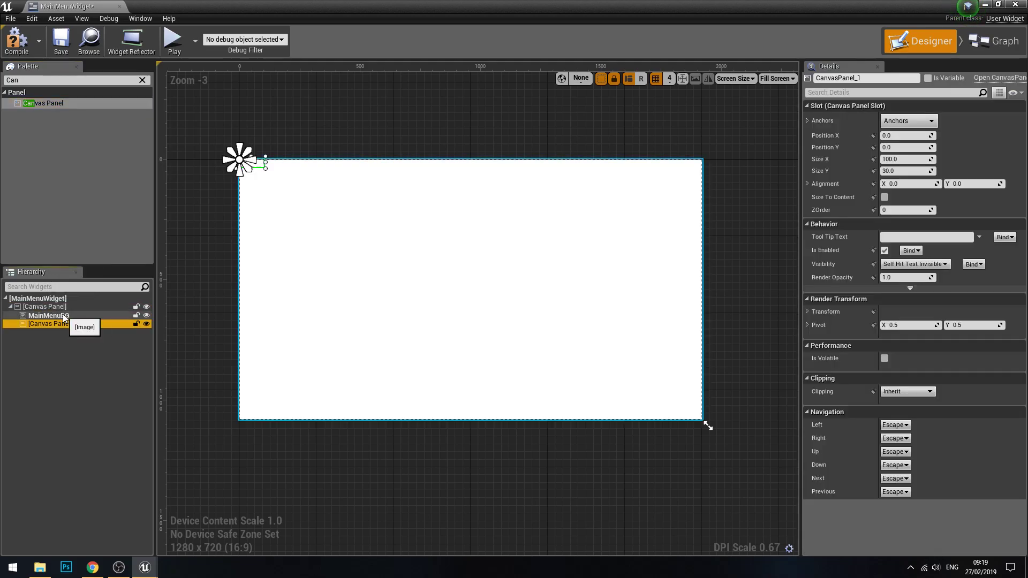
pyautogui.click(142, 80)
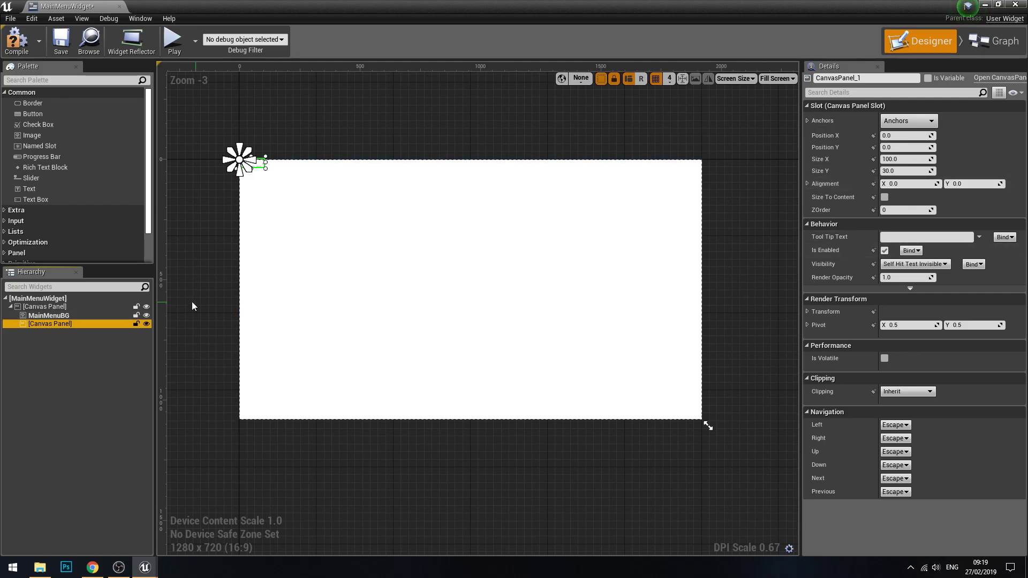
# Step: Rename the newly added canvas panel to TopLevelPanel
pyautogui.click(72, 322)
pyautogui.click(871, 79)
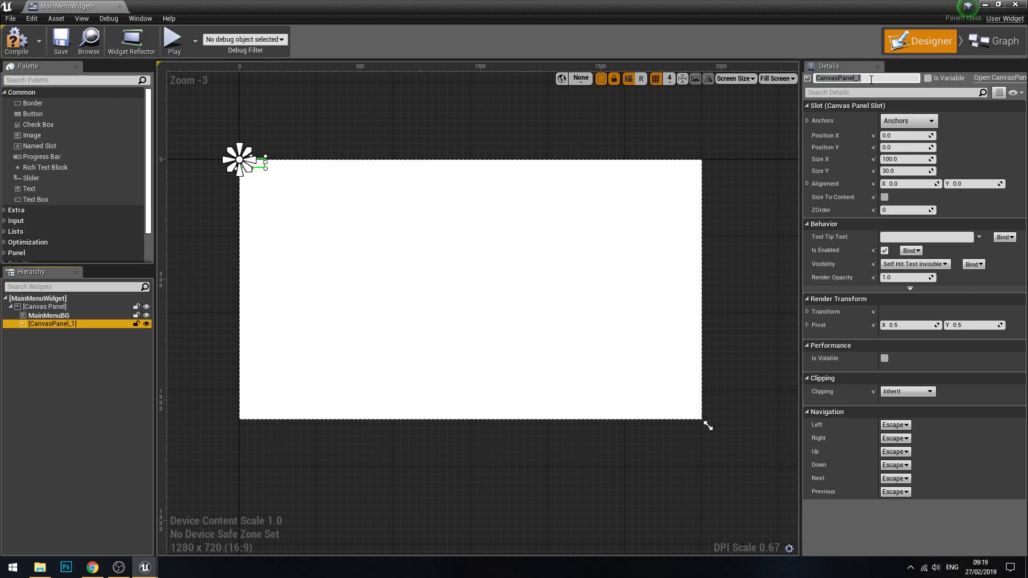
pyautogui.click(865, 86)
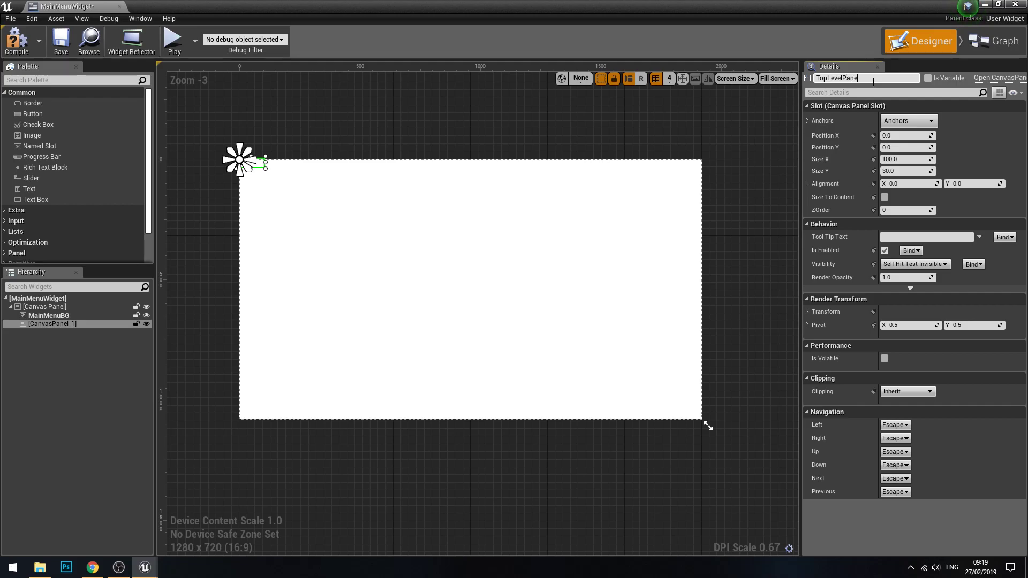
pyautogui.click(578, 221)
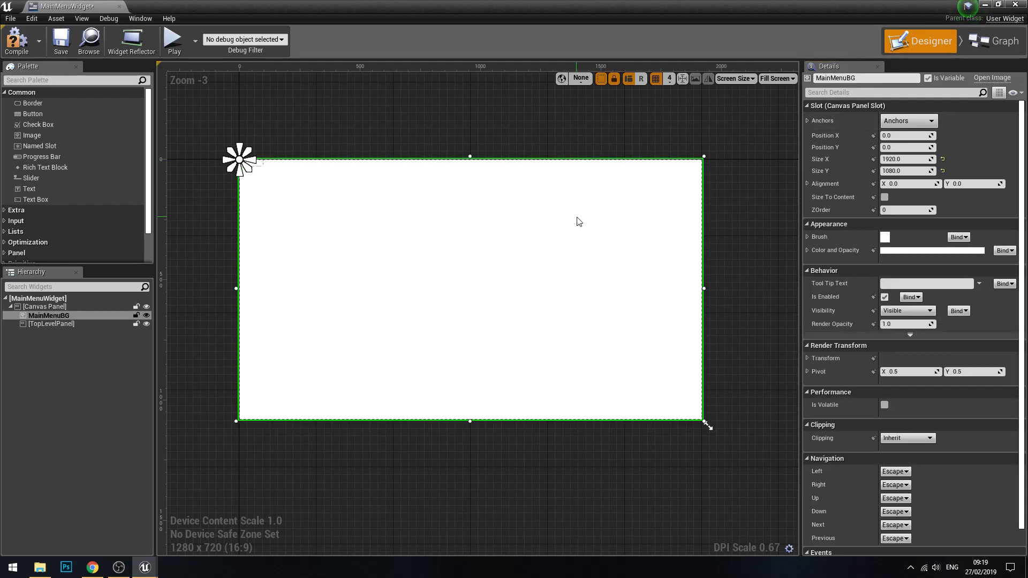
# Step: Set TopLevelPanel's Size X to 1920 and Size Y to 1080 so it covers the canvas
pyautogui.click(52, 323)
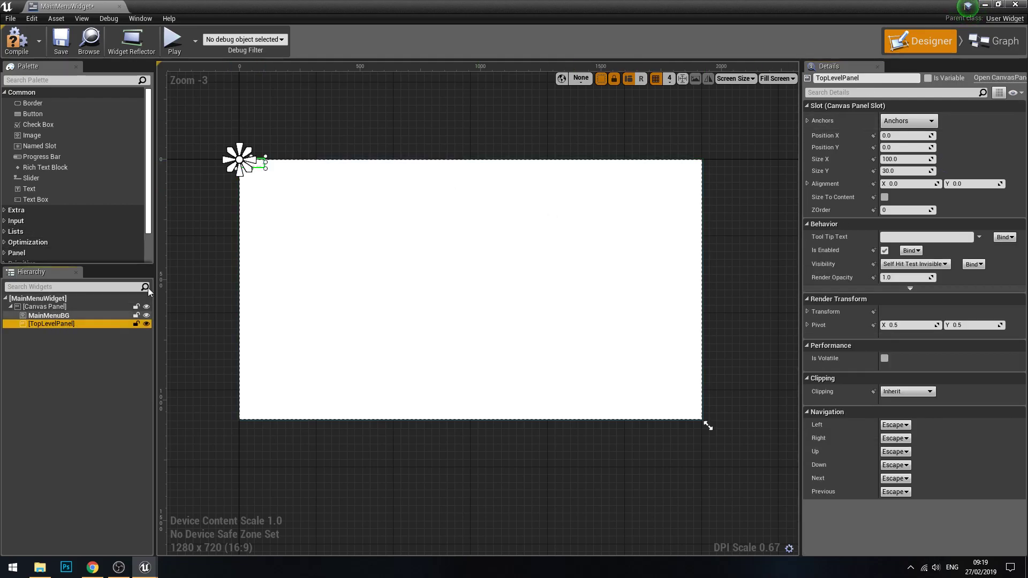
pyautogui.scroll(4, 270, 200)
pyautogui.scroll(1, 269, 200)
pyautogui.click(905, 160)
pyautogui.write('1920')
pyautogui.press('Tab')
pyautogui.write('1080')
pyautogui.press('Return')
pyautogui.scroll(-2, 526, 293)
pyautogui.scroll(-2, 573, 255)
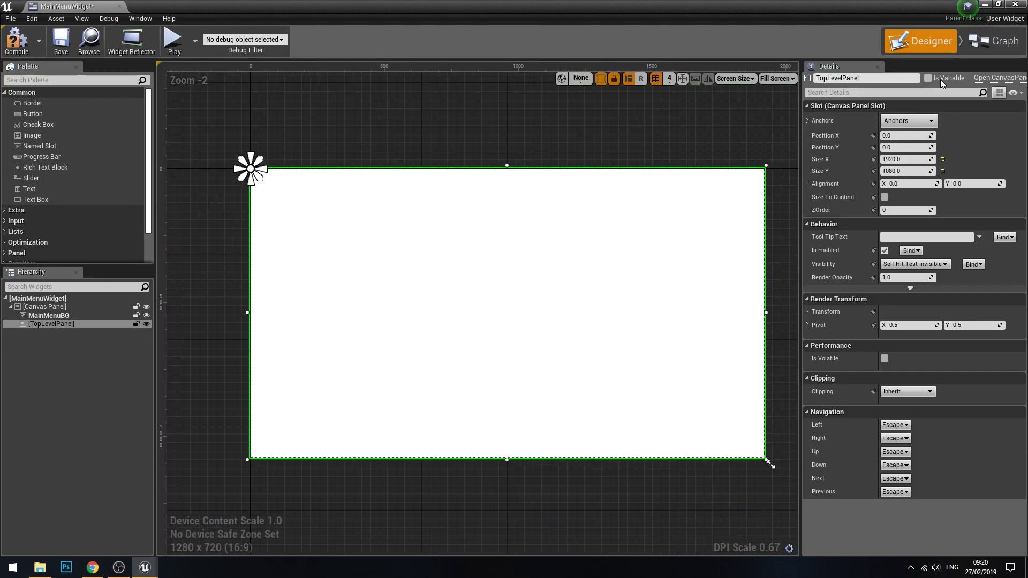
# Step: Mark TopLevelPanel as a variable and nest MainMenuBG inside it
pyautogui.click(930, 77)
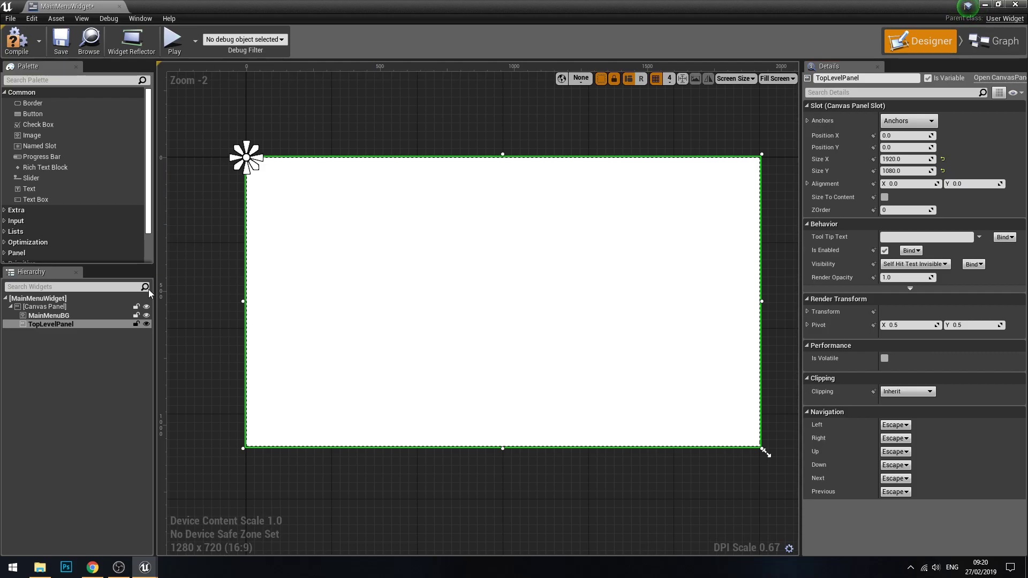
pyautogui.click(67, 316)
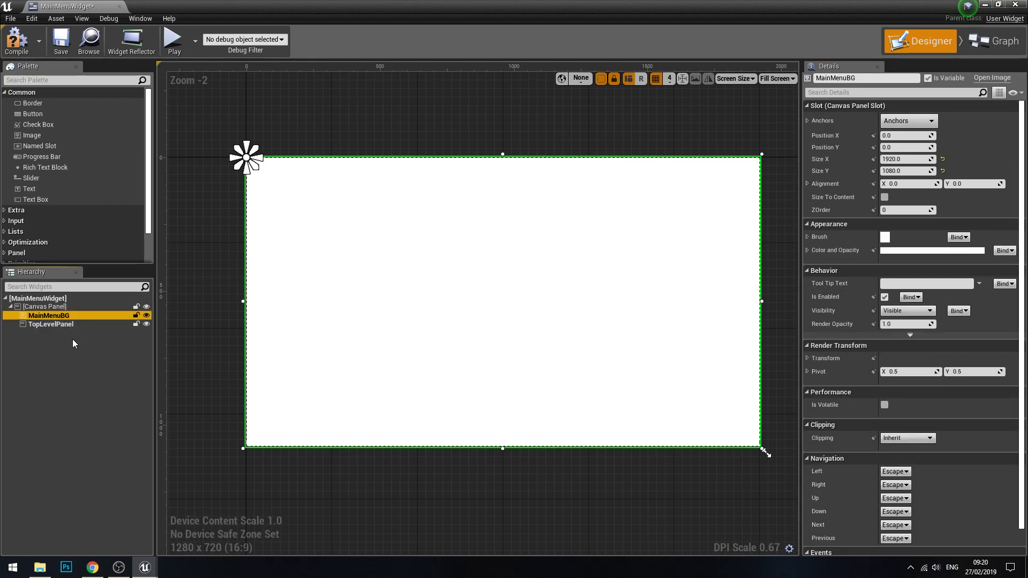
pyautogui.click(50, 317)
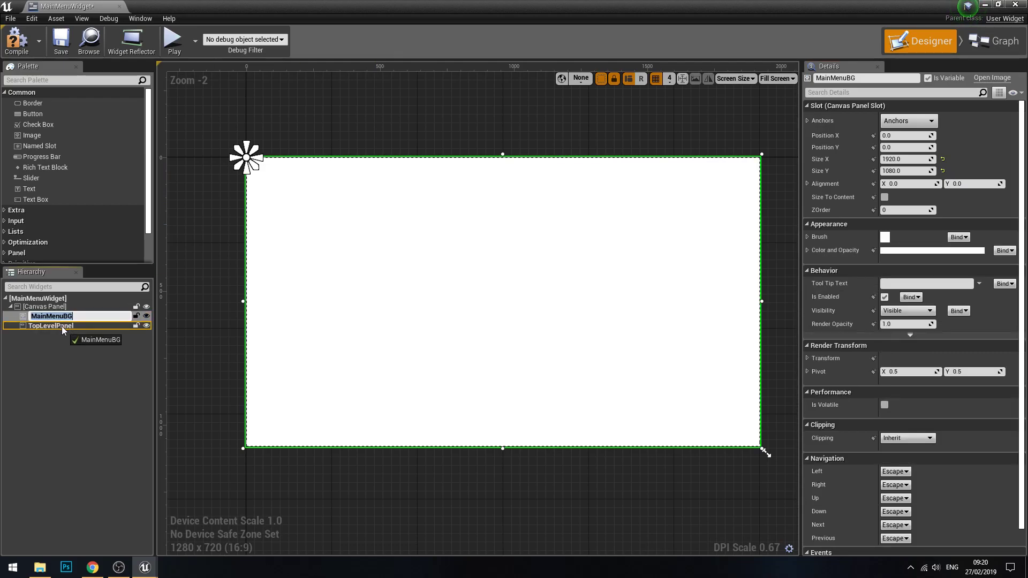
pyautogui.moveTo(62, 326); pyautogui.dragTo(62, 326)
pyautogui.click(60, 317)
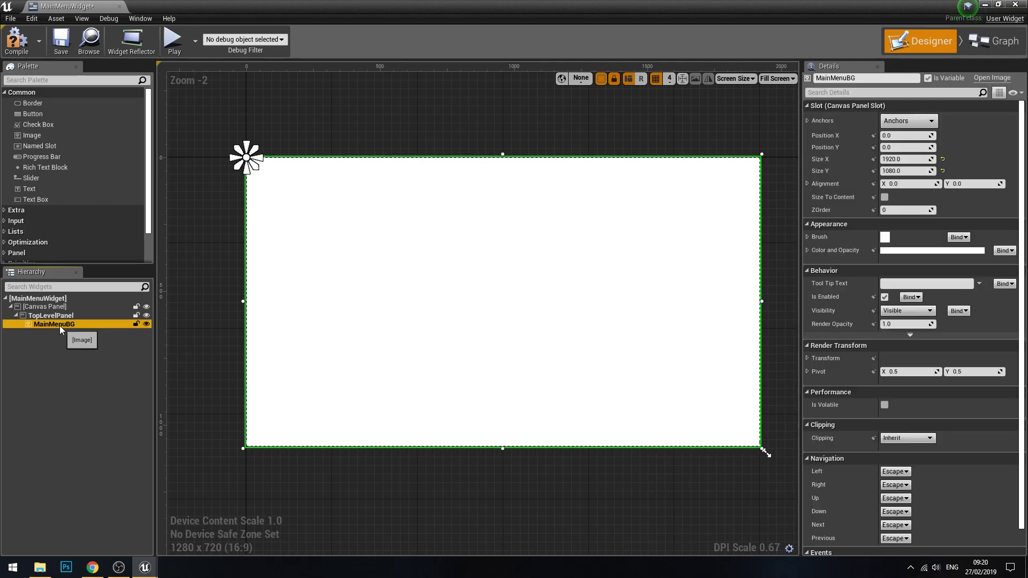
pyautogui.click(63, 343)
# Step: Lock MainMenuBG against selection in the designer, leaving its parent TopLevelPanel selected and unlocked
pyautogui.click(65, 317)
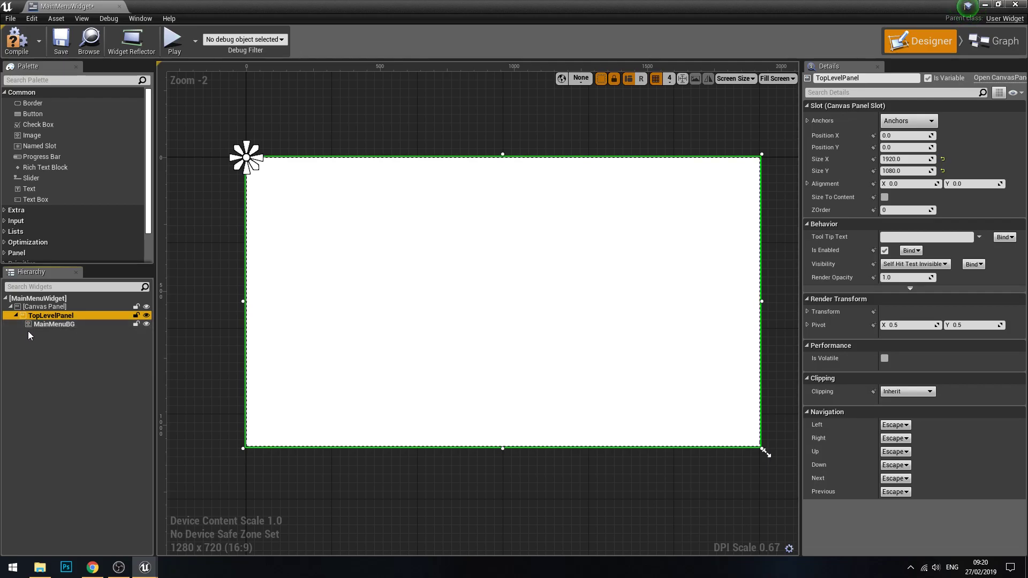
pyautogui.click(68, 323)
pyautogui.click(66, 316)
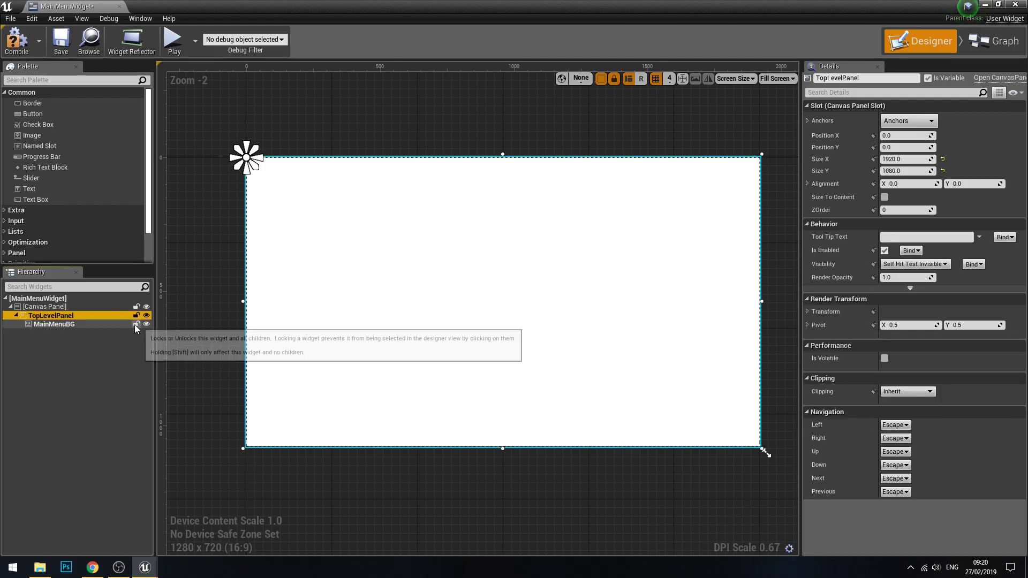
pyautogui.click(135, 324)
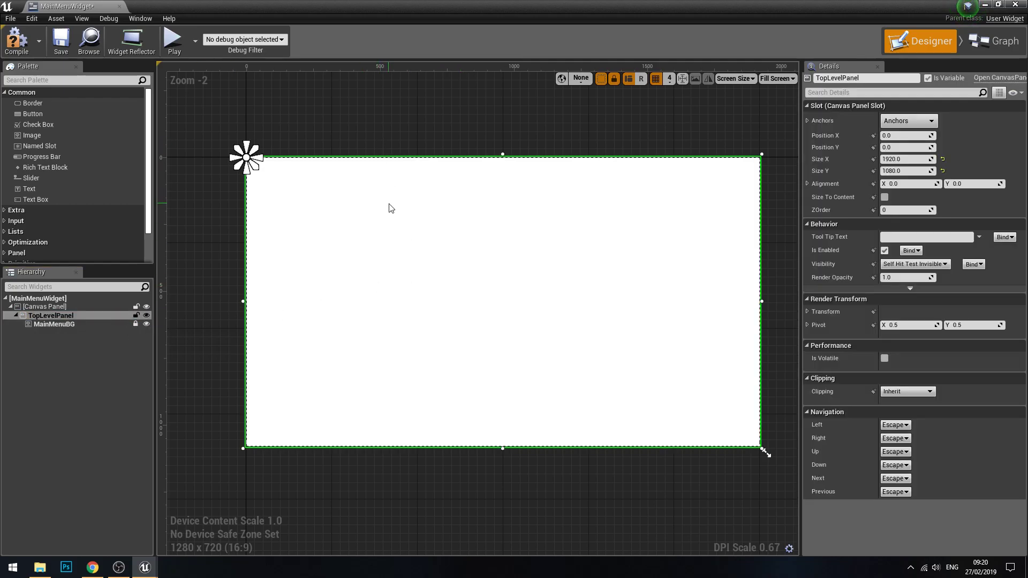
# Step: Move TopLevelPanel to about X 36, Y 256 and undo the recent changes back through the variable setting
pyautogui.moveTo(428, 231); pyautogui.dragTo(442, 318)
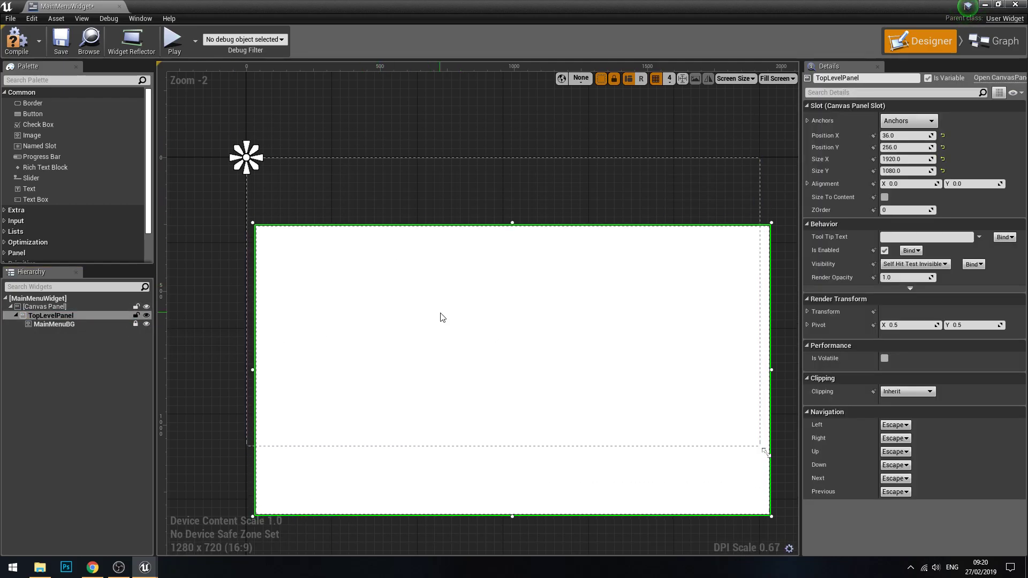
pyautogui.hotkey('ctrl', 'z')
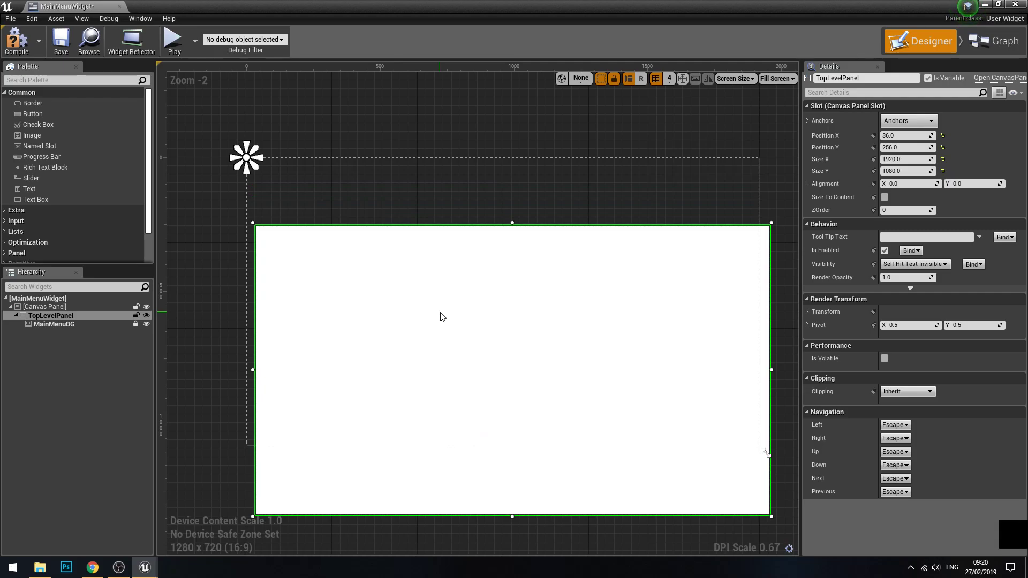
pyautogui.click(571, 130)
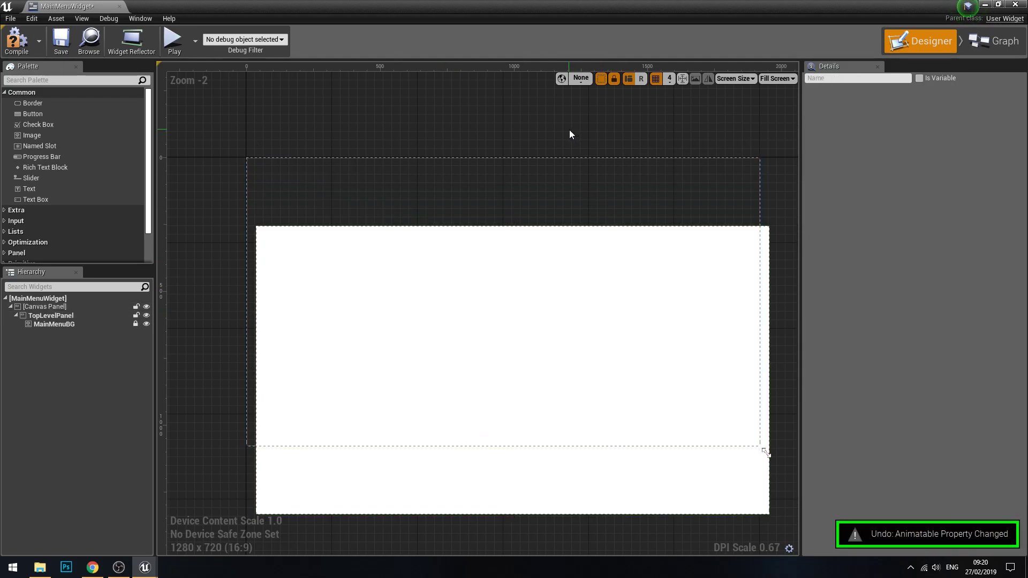
pyautogui.hotkey('ctrl', 'z')
pyautogui.hotkey('ctrl', 'z')
pyautogui.hotkey('ctrl', 'z')
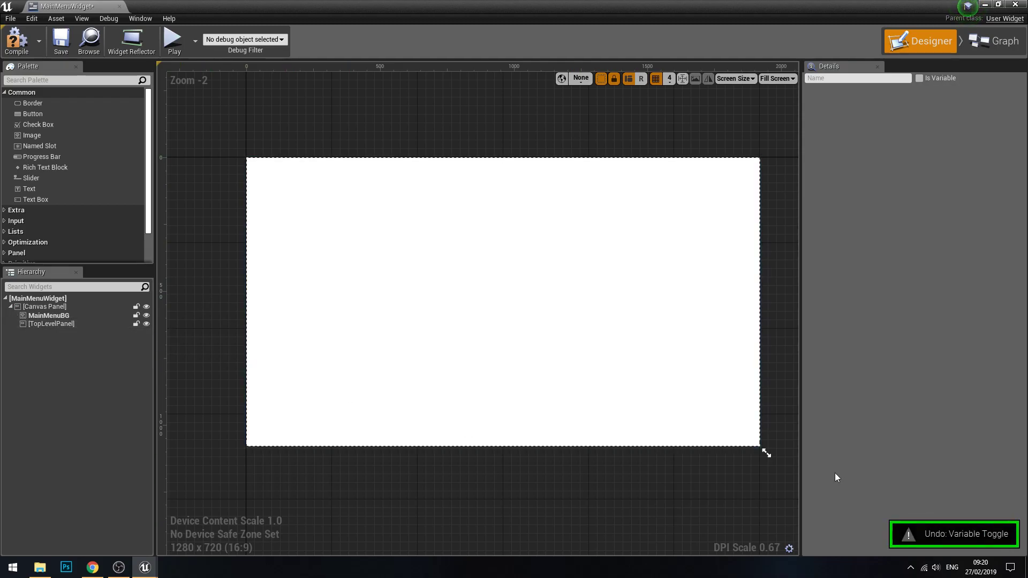
# Step: Nest MainMenuBG inside TopLevelPanel, lock the image and select the panel
pyautogui.click(47, 316)
pyautogui.moveTo(47, 317); pyautogui.dragTo(47, 325)
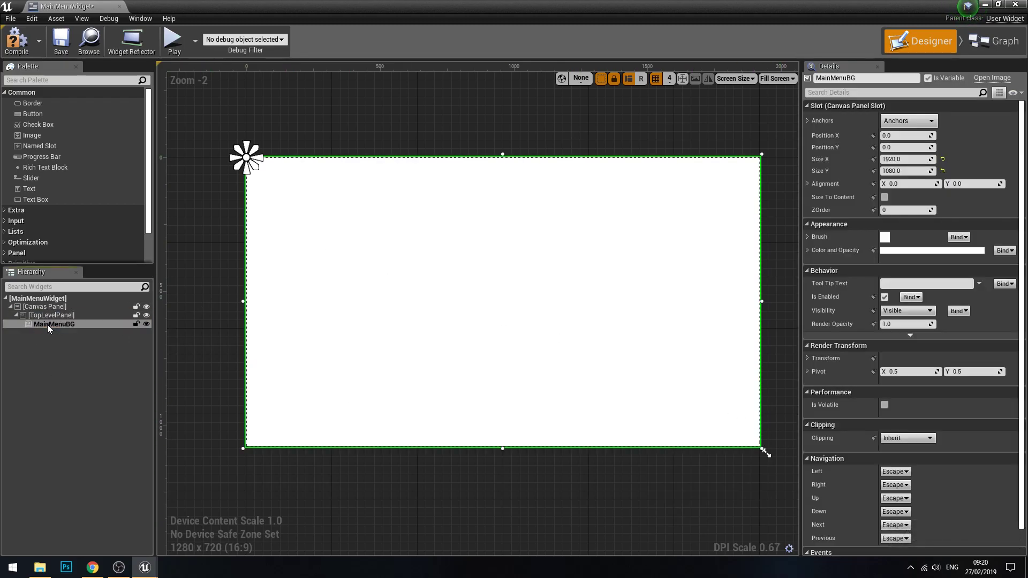
pyautogui.click(49, 316)
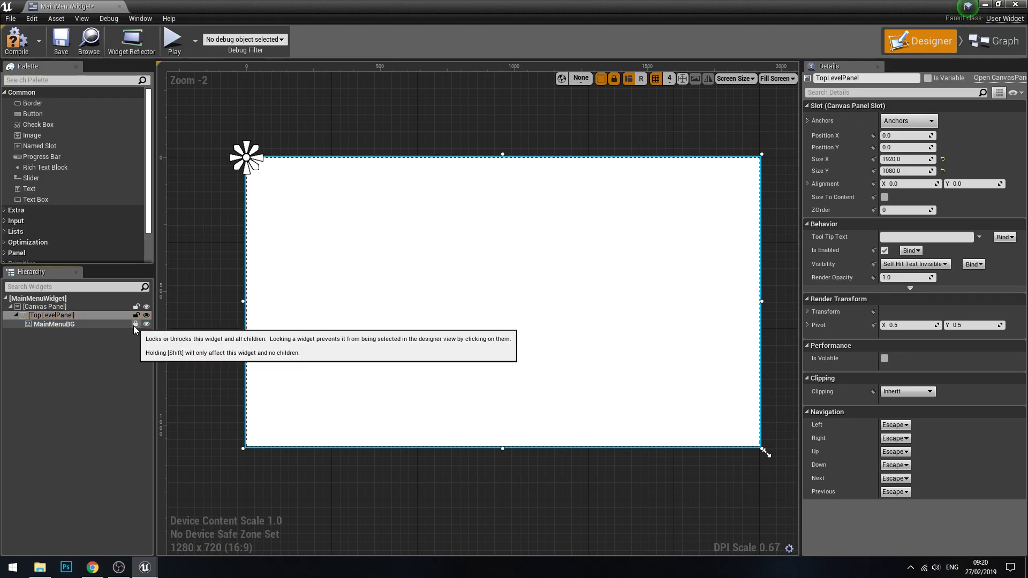
# Step: Move TopLevelPanel to about X -96, Y -224 and try to undo the move
pyautogui.click(208, 284)
pyautogui.click(347, 268)
pyautogui.moveTo(401, 297); pyautogui.dragTo(377, 254)
pyautogui.click(77, 315)
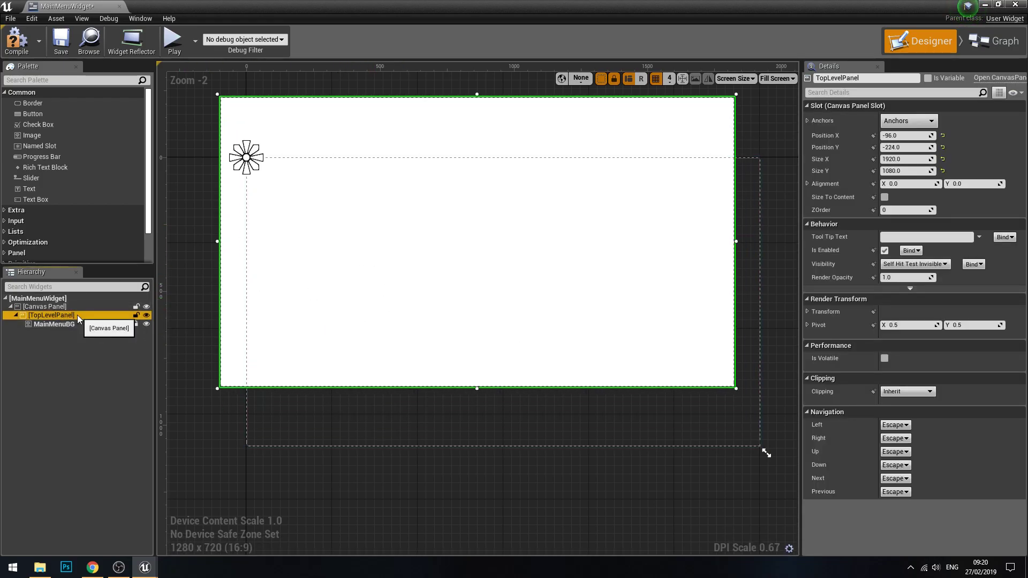
pyautogui.hotkey('ctrl', 'z')
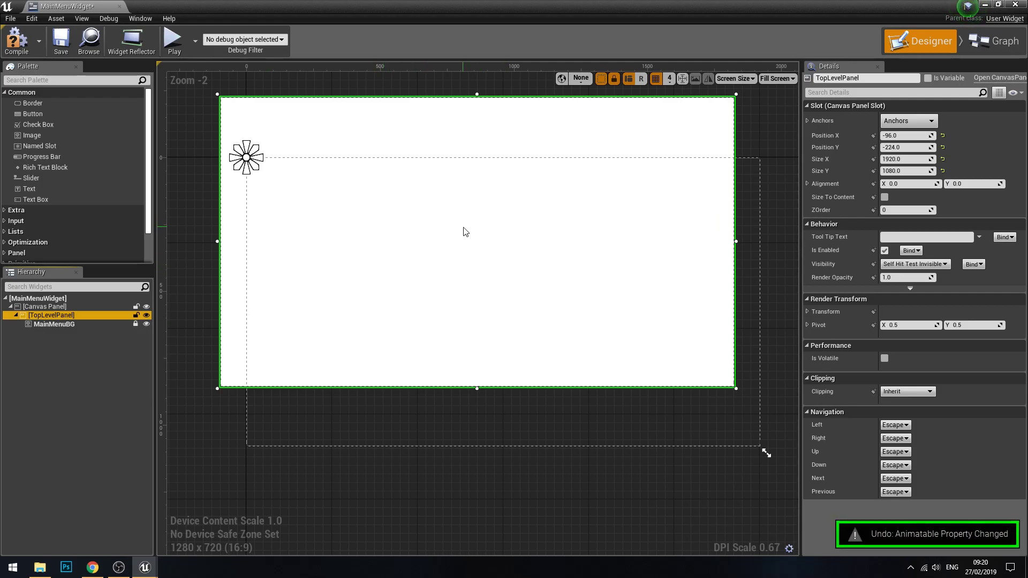
pyautogui.click(136, 324)
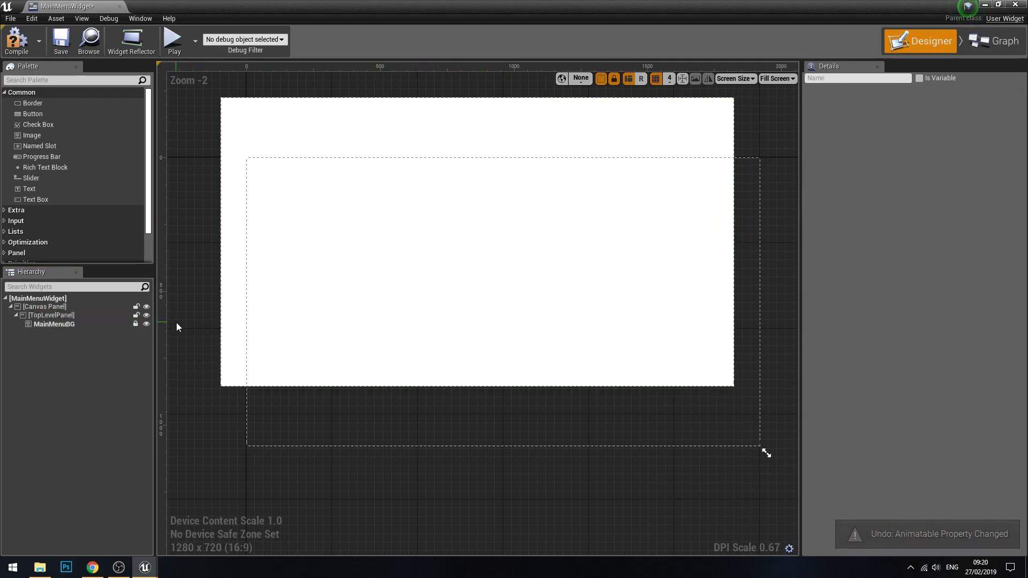
# Step: Return TopLevelPanel to Position X 0 and Position Y 0, and set its Size X to 0
pyautogui.click(67, 317)
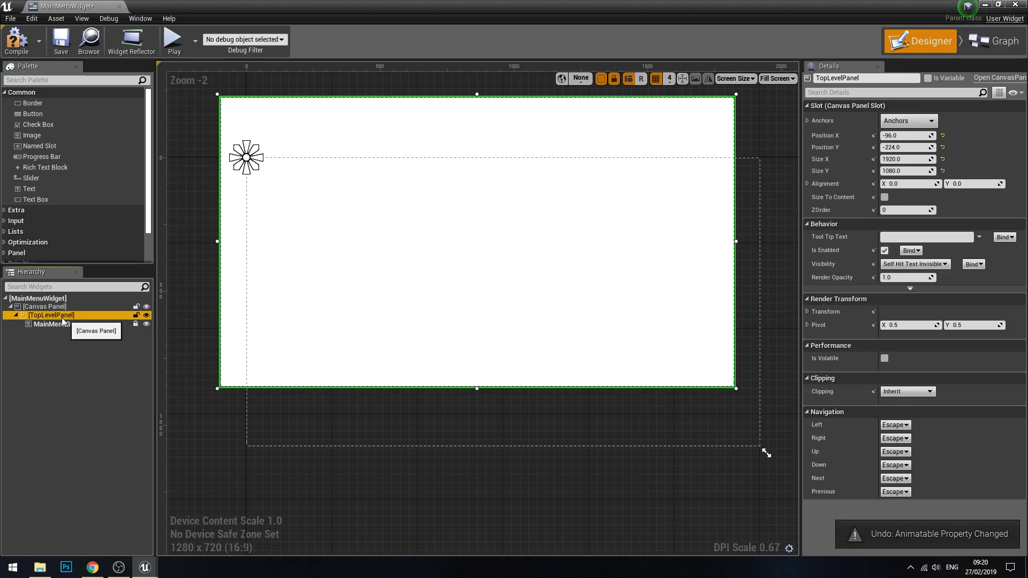
pyautogui.moveTo(363, 260); pyautogui.dragTo(397, 289)
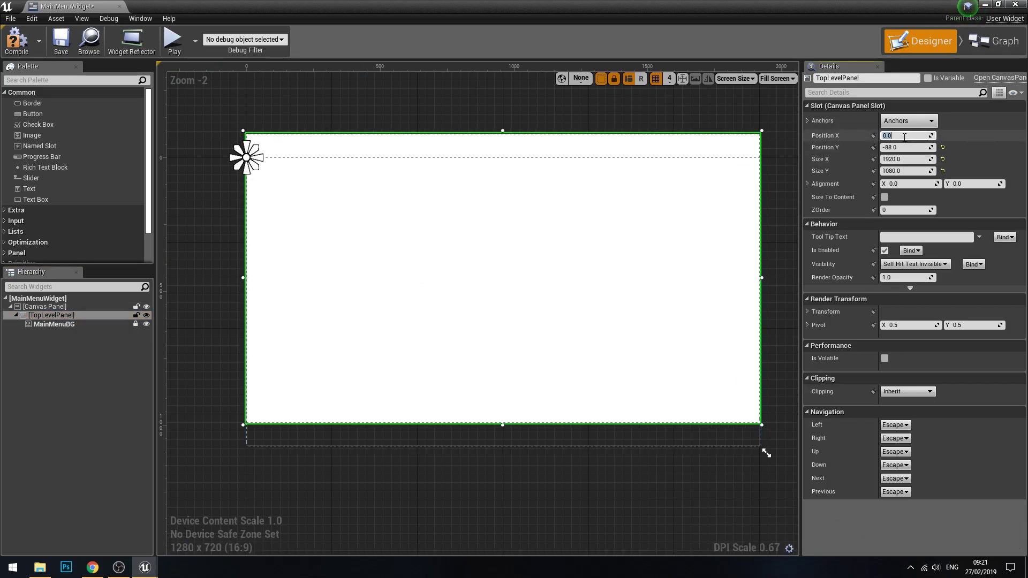
pyautogui.write('0')
pyautogui.press('Tab')
pyautogui.write('0')
pyautogui.press('Tab')
pyautogui.write('0')
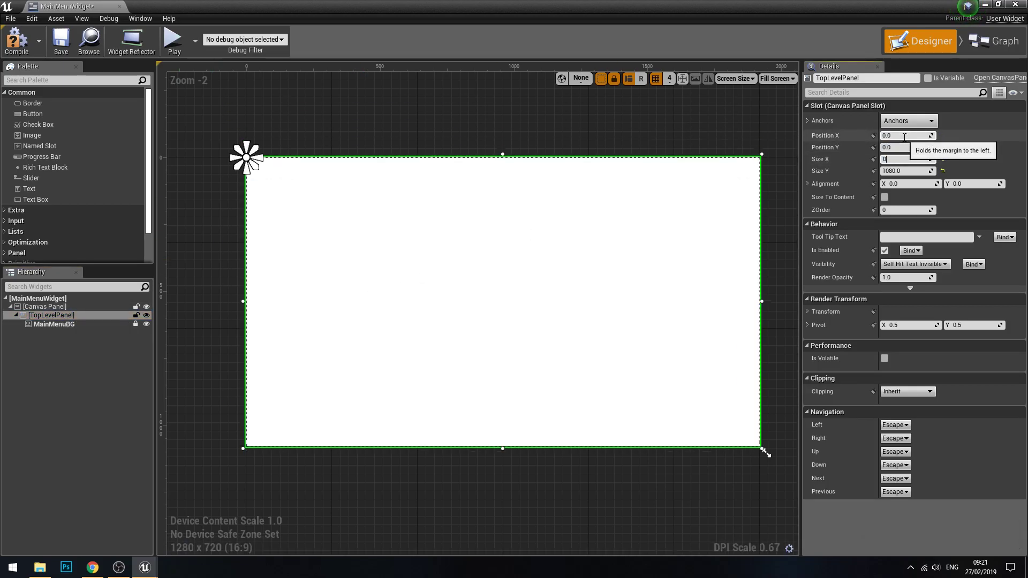
pyautogui.click(518, 133)
# Step: Toggle TopLevelPanel's editor visibility off and on and inspect its outline on the canvas
pyautogui.click(75, 315)
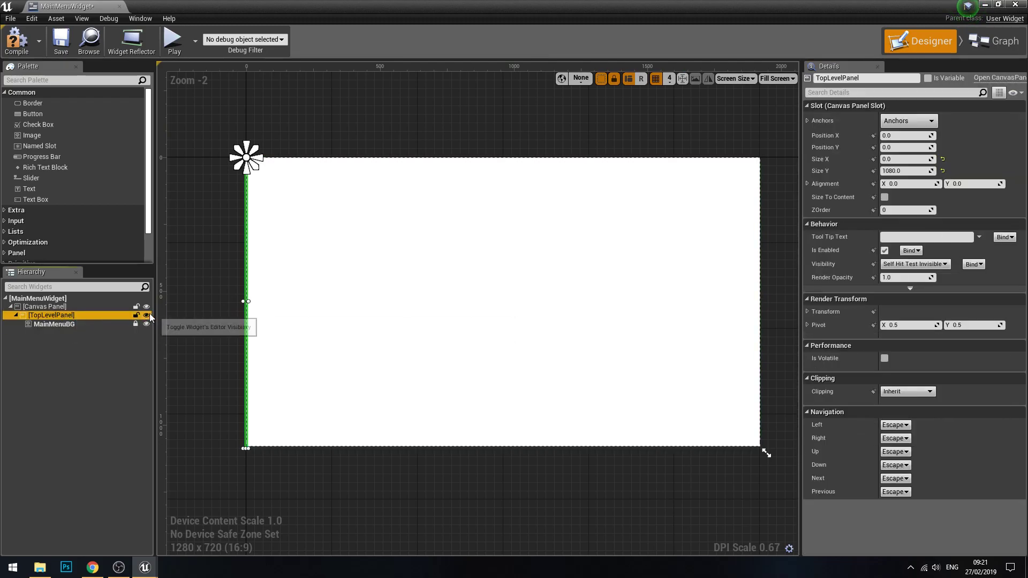
pyautogui.click(149, 314)
pyautogui.click(147, 316)
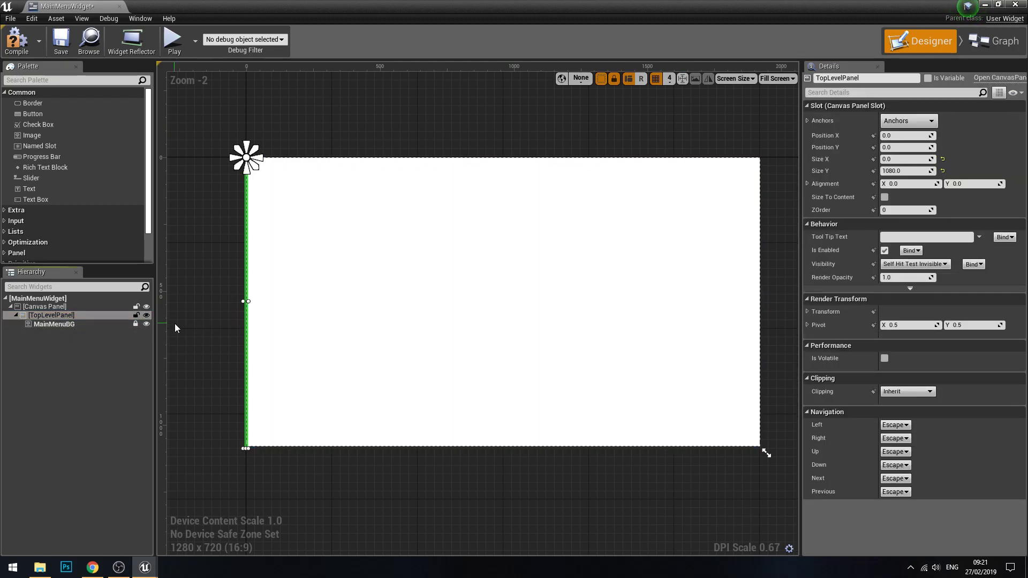
pyautogui.scroll(2, 241, 334)
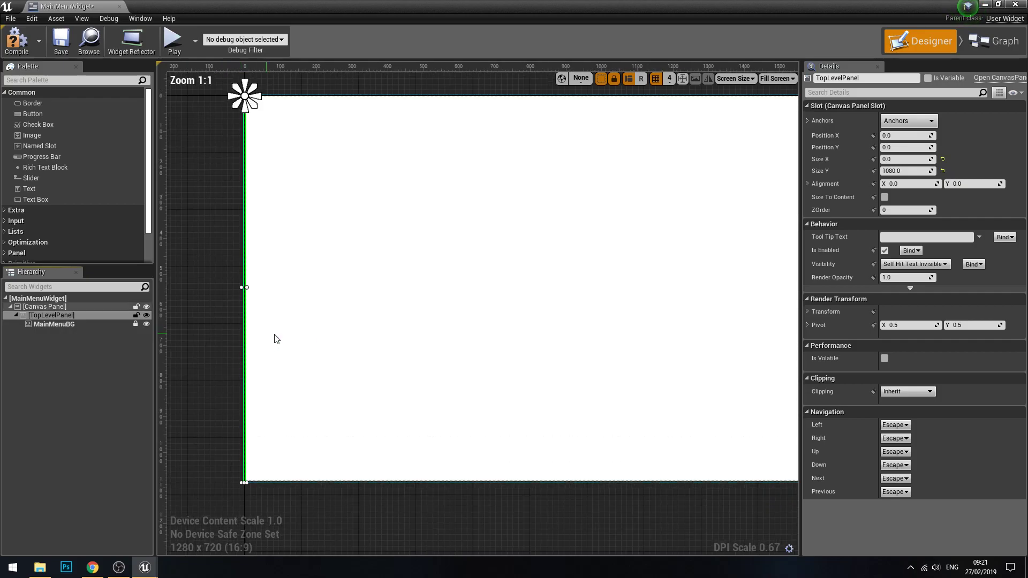
pyautogui.scroll(-2, 322, 340)
pyautogui.moveTo(363, 343); pyautogui.dragTo(429, 319, button='right')
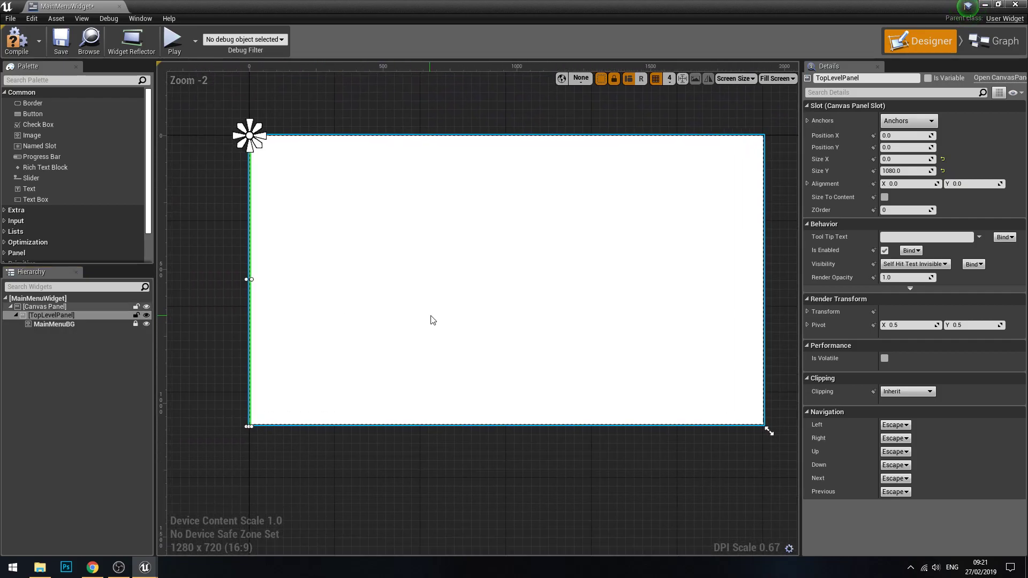
# Step: Compile and save the MainMenuWidget blueprint
pyautogui.click(60, 43)
pyautogui.moveTo(322, 182); pyautogui.dragTo(305, 196, button='right')
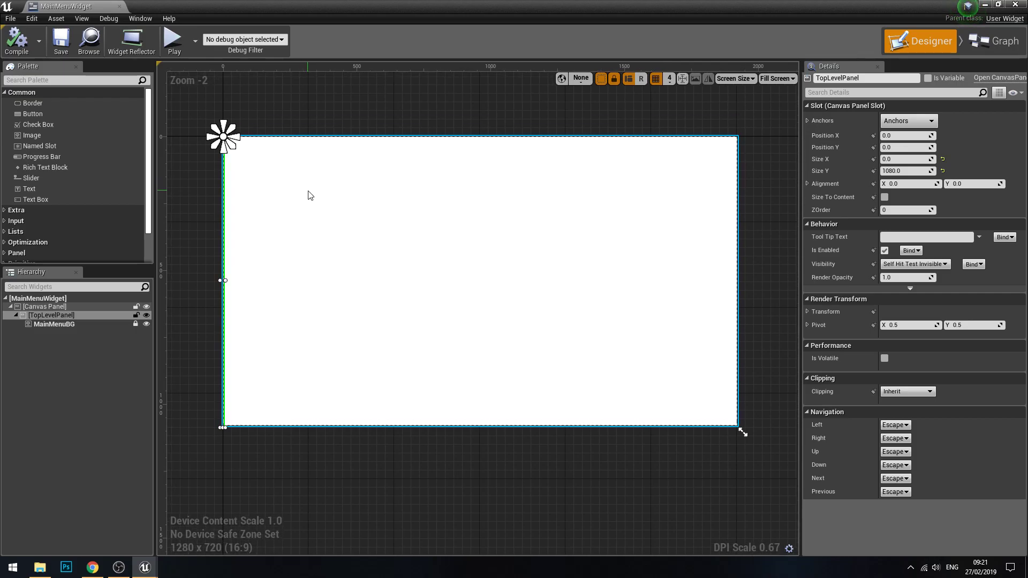
pyautogui.moveTo(403, 280)
pyautogui.mouseDown(button='right')
pyautogui.moveTo(417, 269)
pyautogui.moveTo(403, 295)
pyautogui.mouseUp(button='right')
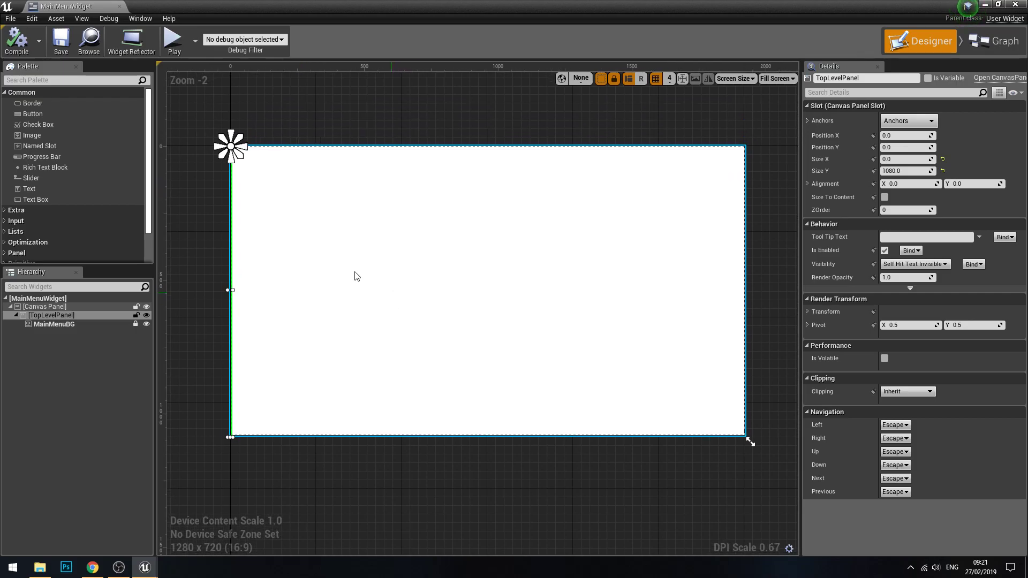
# Step: Unlock MainMenuBG and select it in the widget hierarchy to show its appearance settings
pyautogui.click(331, 286)
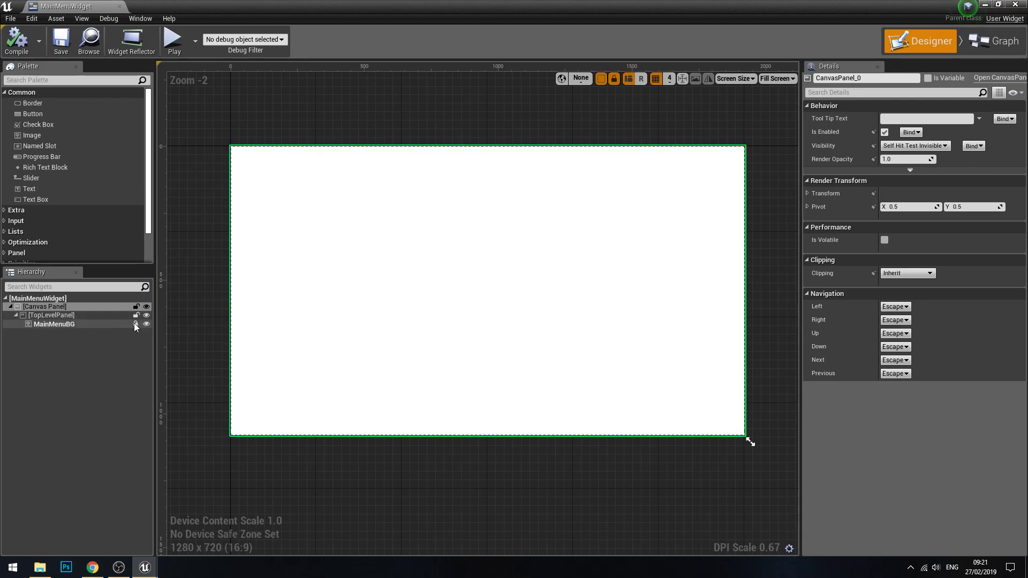
pyautogui.click(75, 324)
pyautogui.scroll(-1, 847, 281)
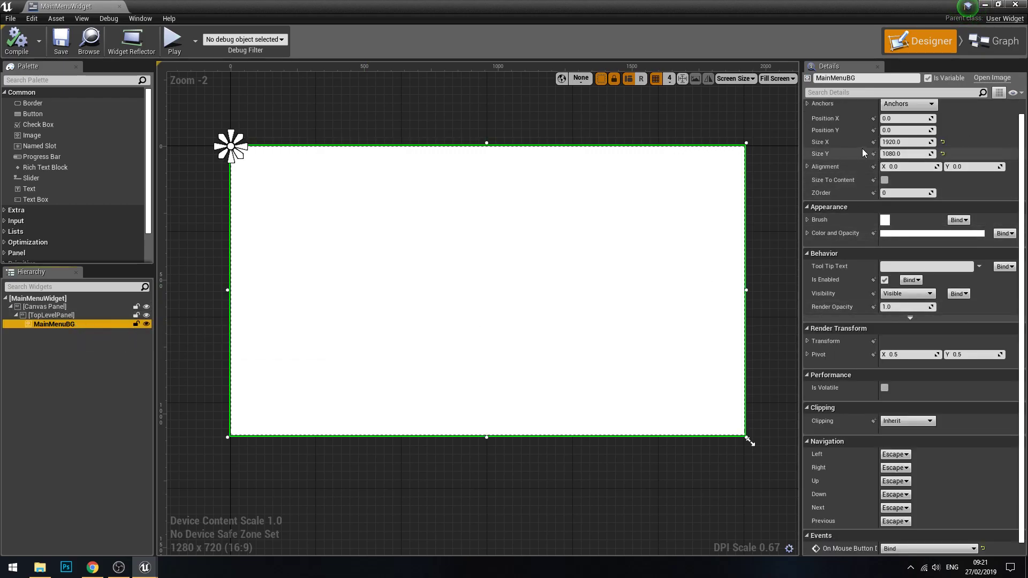
# Step: Expand the Brush settings of MainMenuBG
pyautogui.click(805, 221)
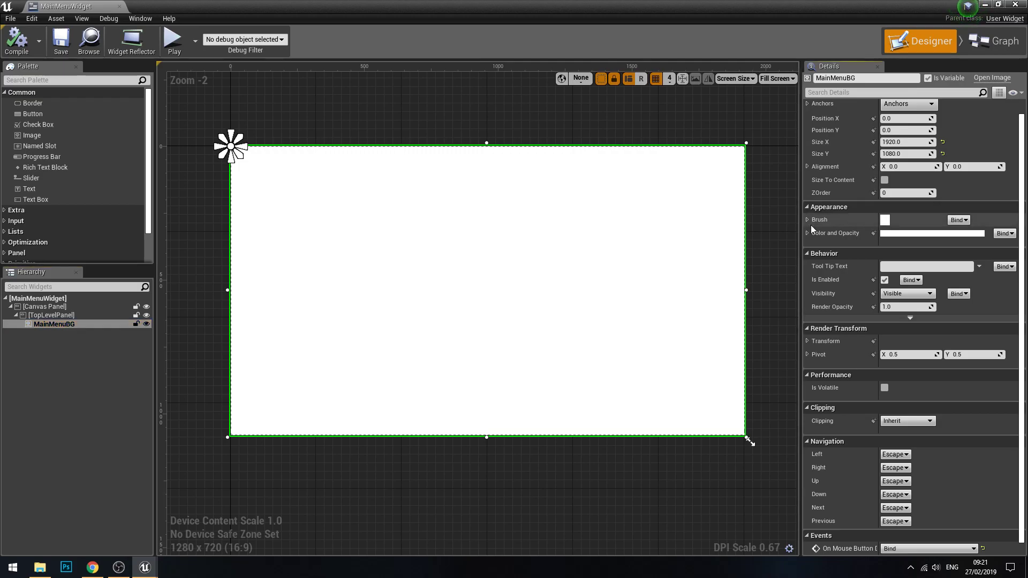
pyautogui.click(807, 220)
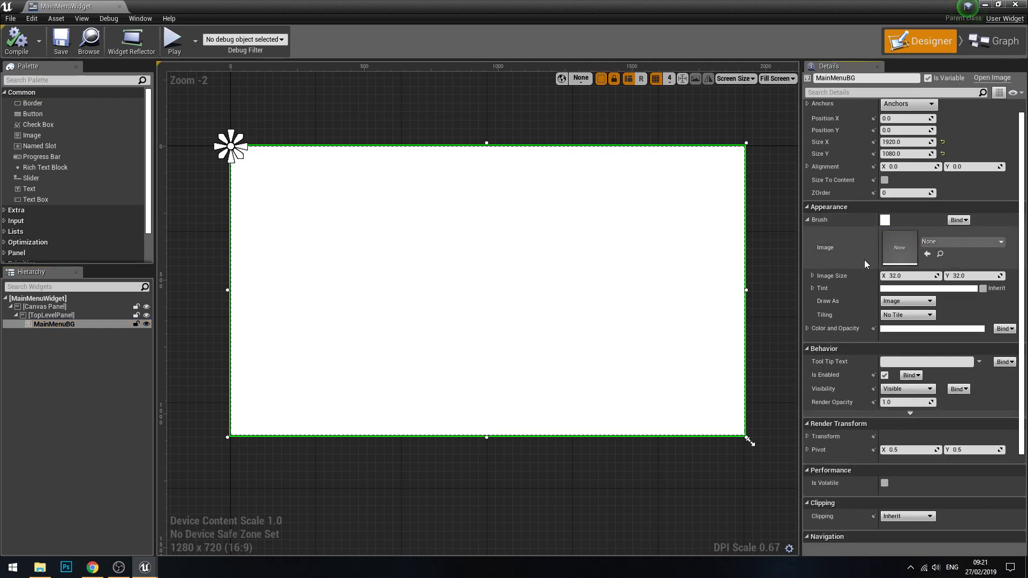
# Step: Switch to Chrome and search Google in a new tab for "digimon wallpaper 1080p"
pyautogui.click(92, 568)
pyautogui.hotkey('ctrl', 't')
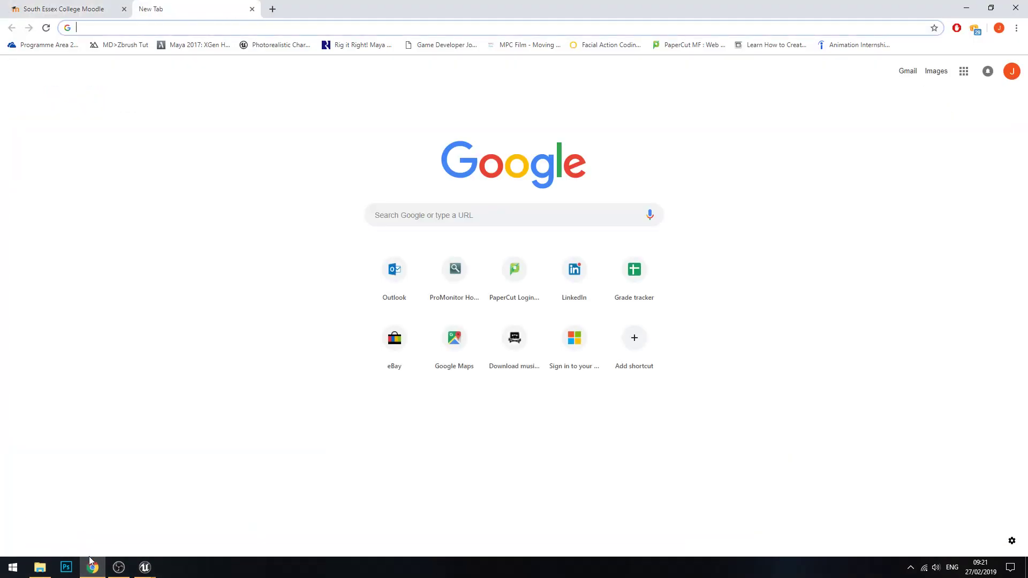
pyautogui.write('Digimon Wallpaper')
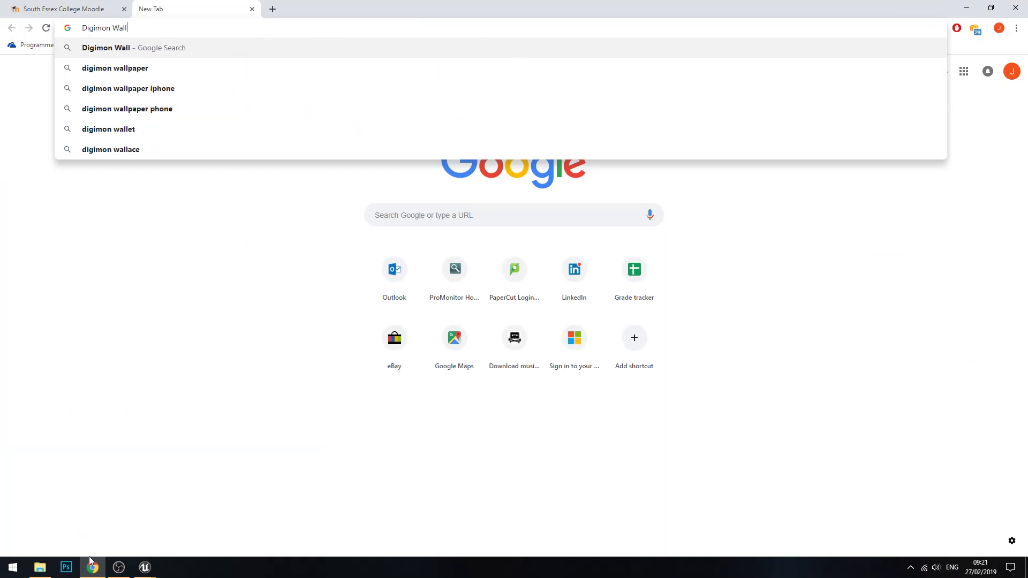
pyautogui.press('Return')
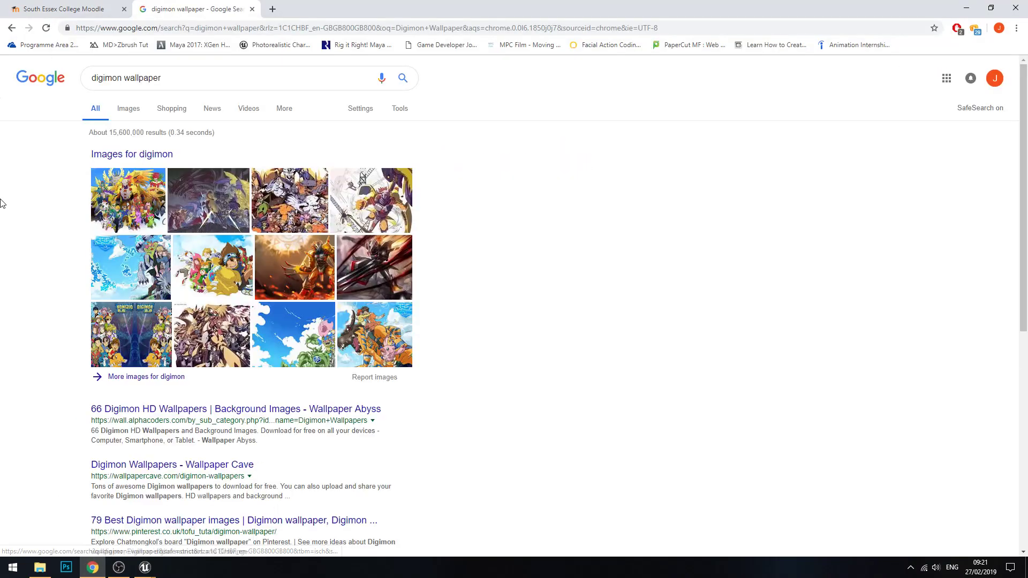
pyautogui.click(258, 78)
pyautogui.write('1')
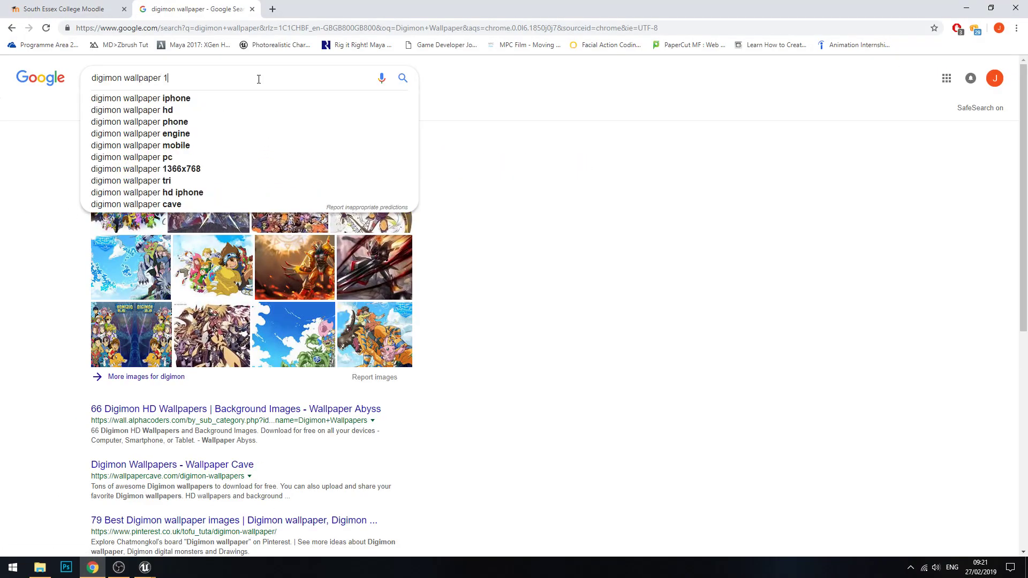
pyautogui.write('080p')
pyautogui.press('Return')
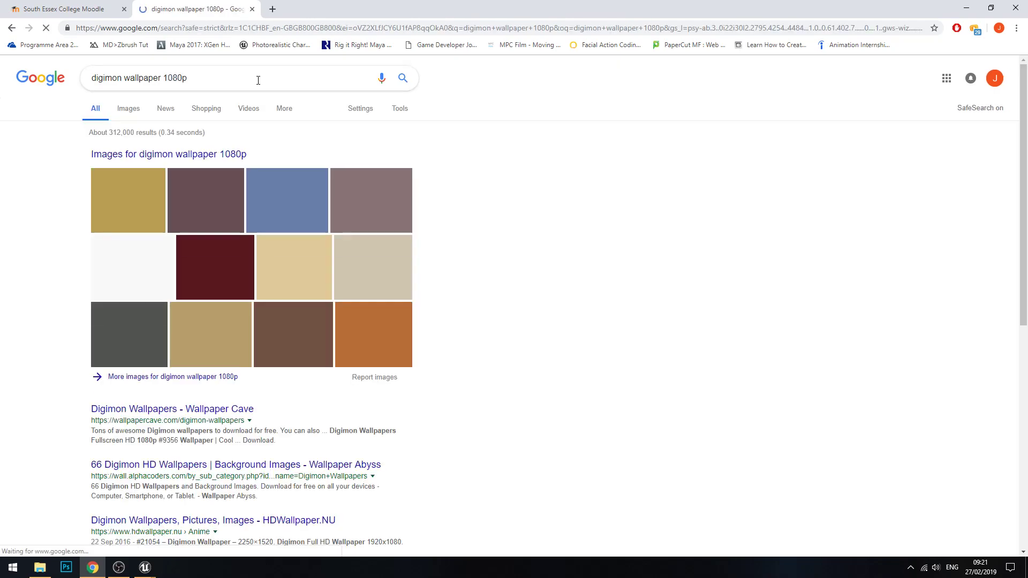
# Step: Open the Digimon Wallpaper 15 image (1920 x 1080) from the results and save it to the Desktop as MenuBG
pyautogui.click(172, 239)
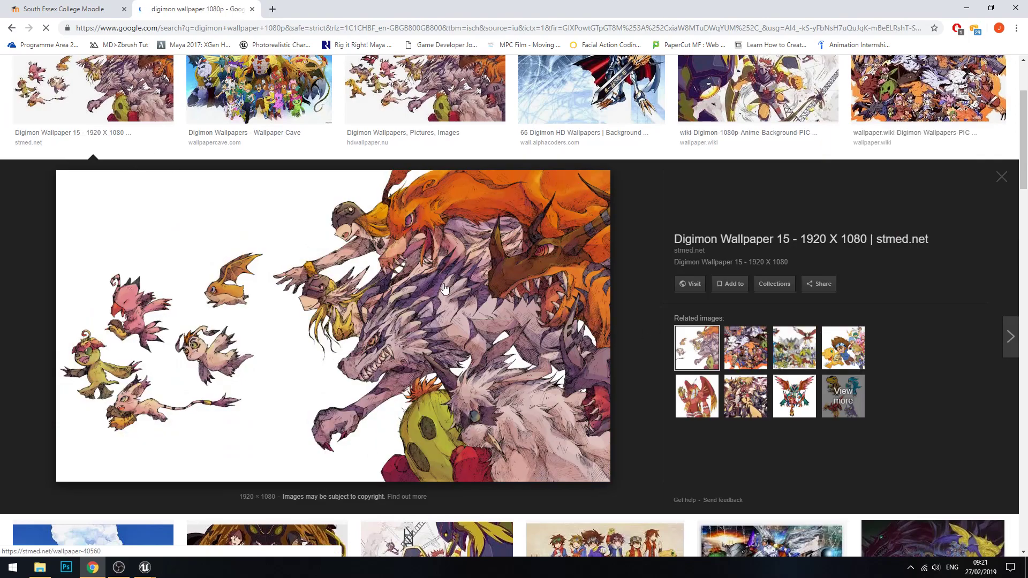
pyautogui.rightClick(428, 273)
pyautogui.click(467, 367)
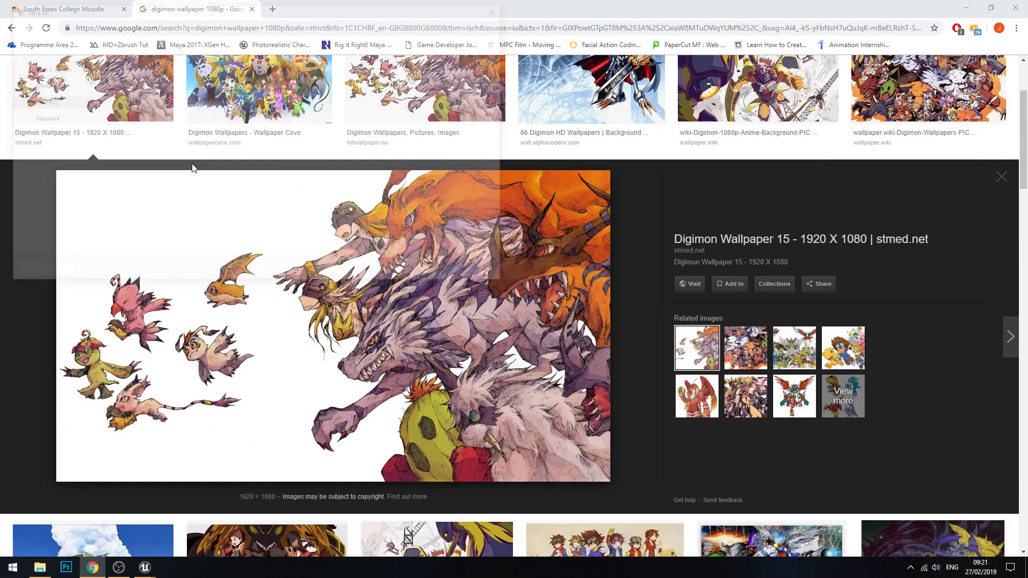
pyautogui.click(249, 233)
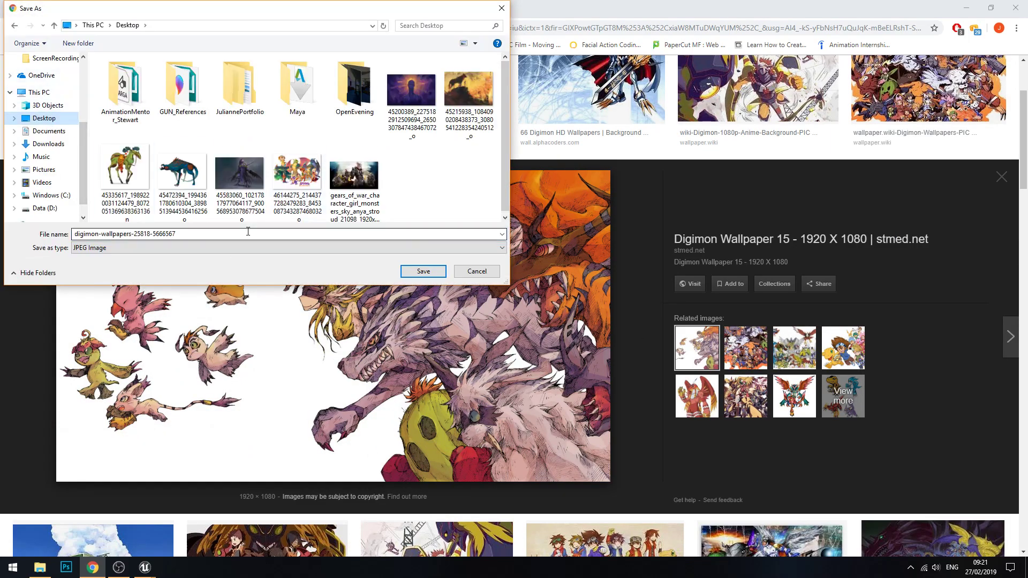
pyautogui.doubleClick(224, 238)
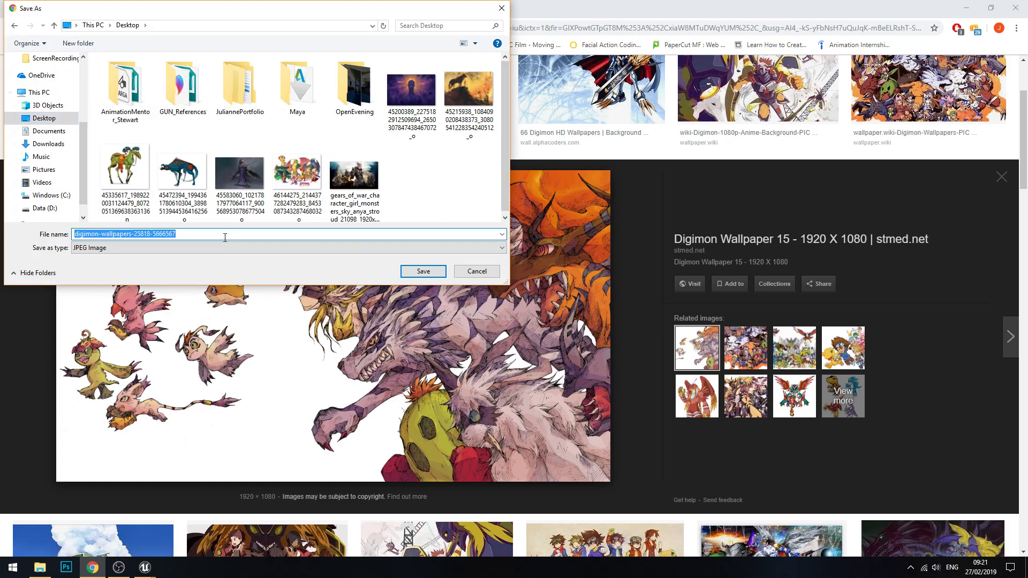
pyautogui.write('MenuBG')
pyautogui.press('Return')
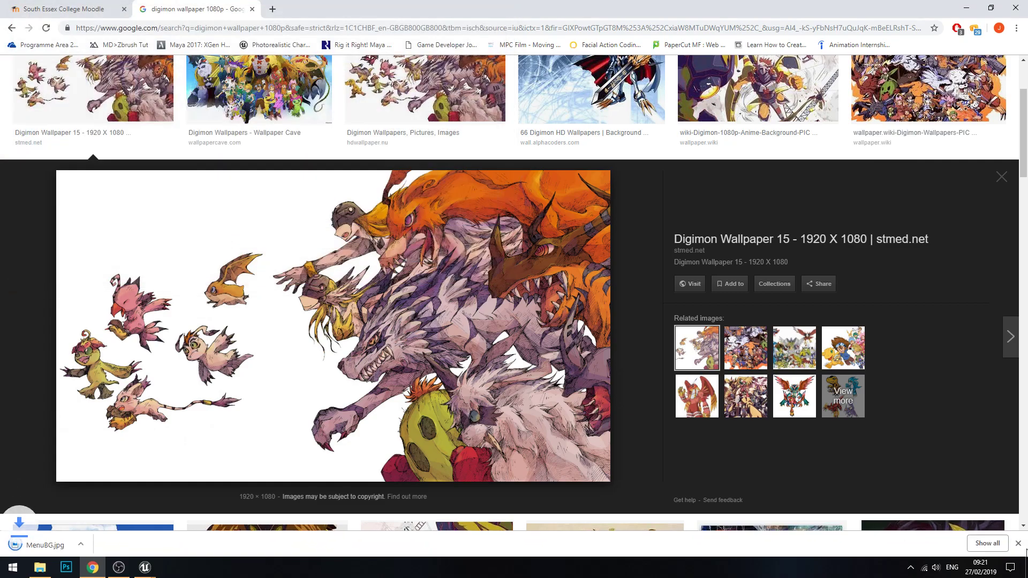
# Step: Return to Unreal Engine and import the MenuBG image from the Desktop into the UserInterfaces content folder
pyautogui.click(967, 7)
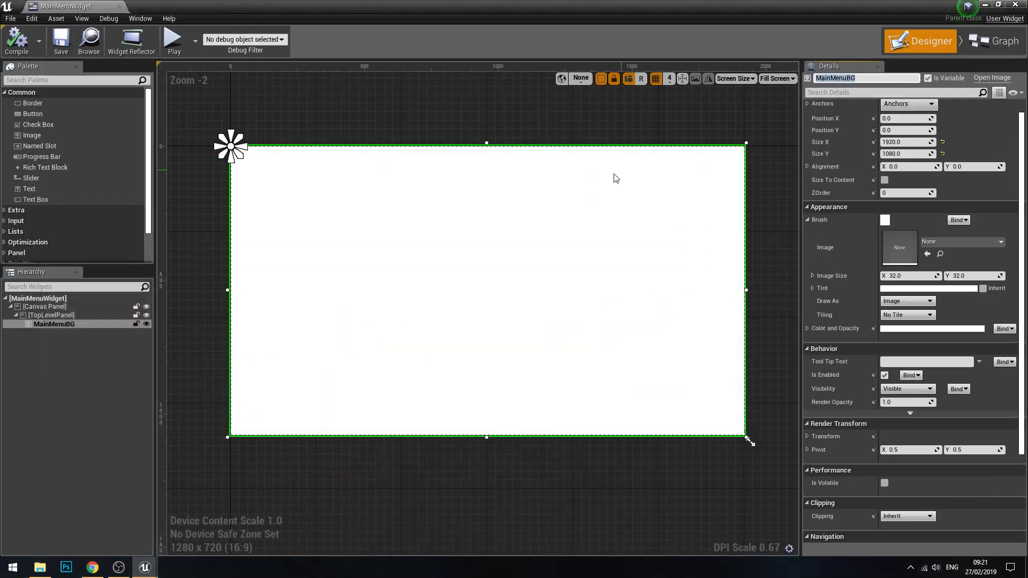
pyautogui.click(991, 4)
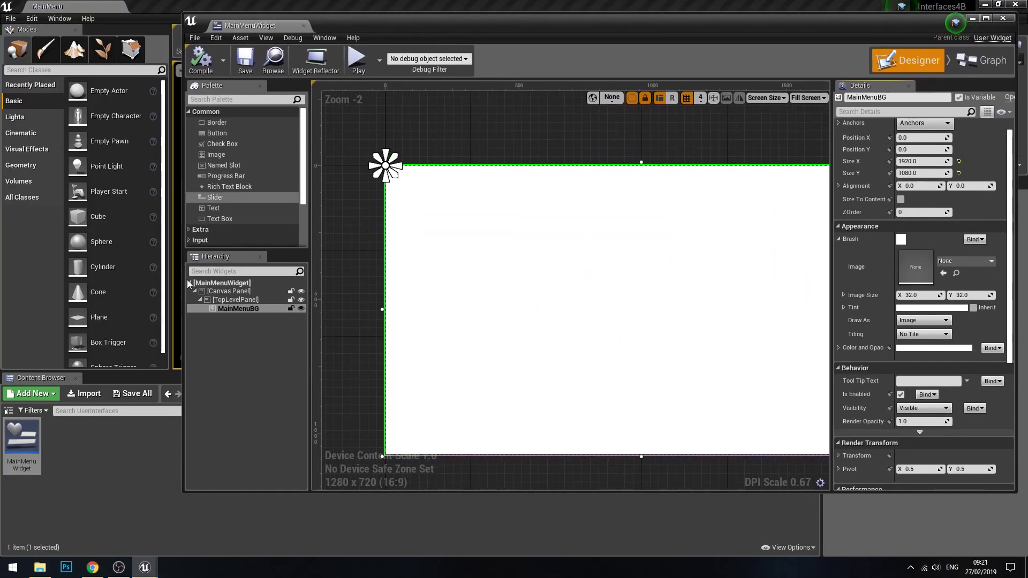
pyautogui.rightClick(127, 433)
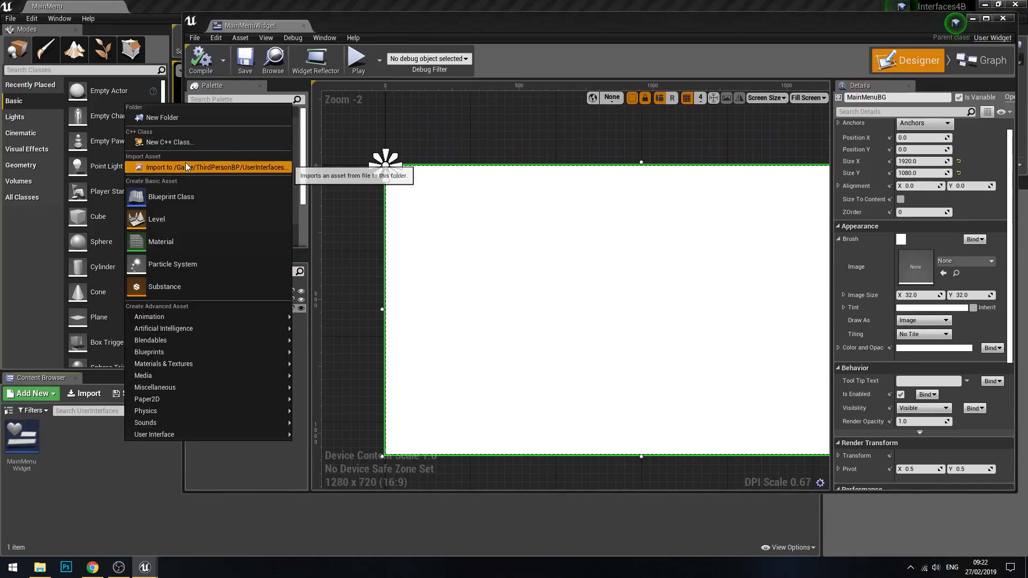
pyautogui.click(186, 166)
pyautogui.click(60, 147)
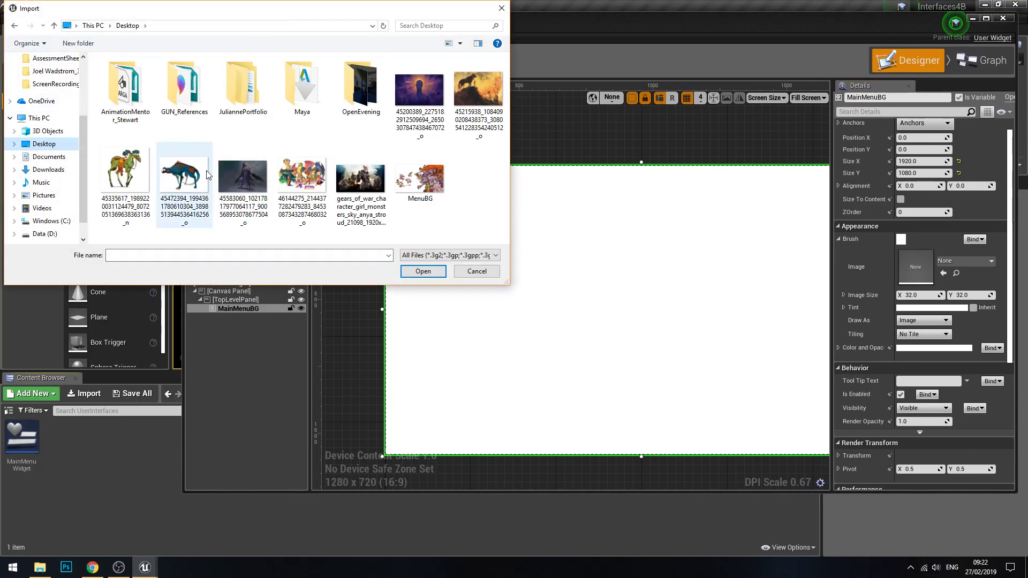
pyautogui.click(302, 182)
pyautogui.doubleClick(426, 183)
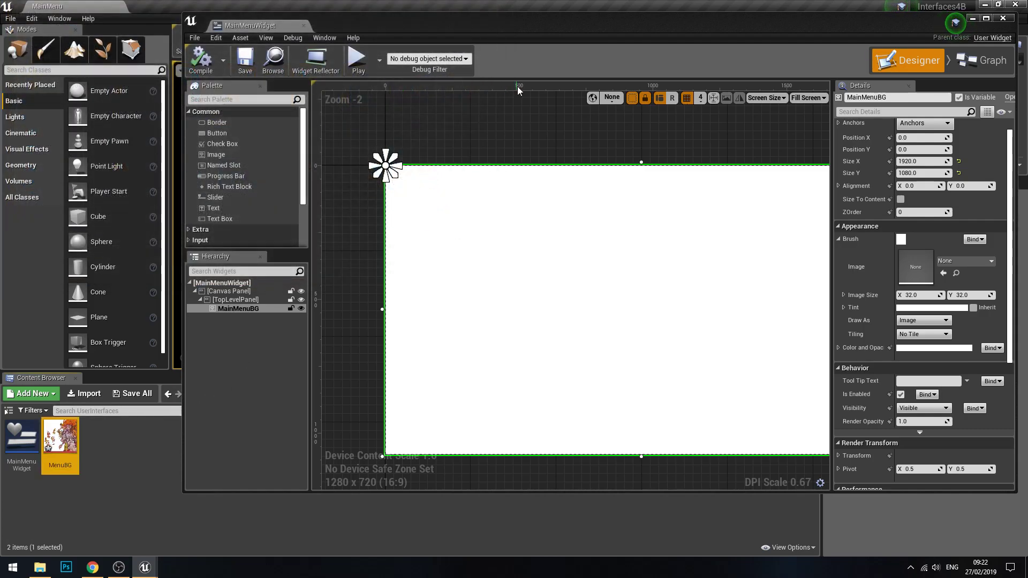
# Step: Assign the imported MenuBG texture as the brush image of MainMenuBG
pyautogui.moveTo(440, 31); pyautogui.dragTo(386, 21)
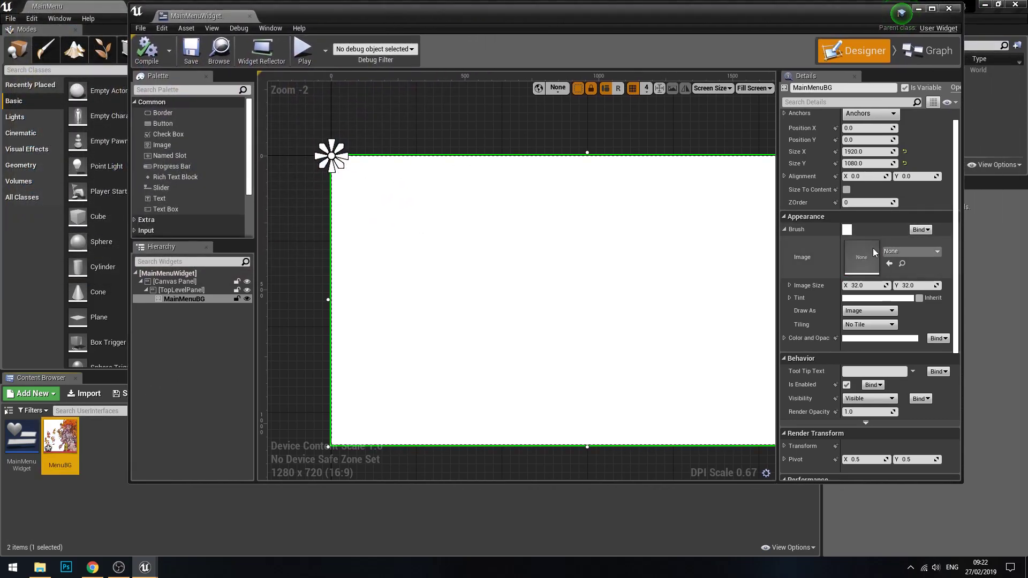
pyautogui.doubleClick(907, 253)
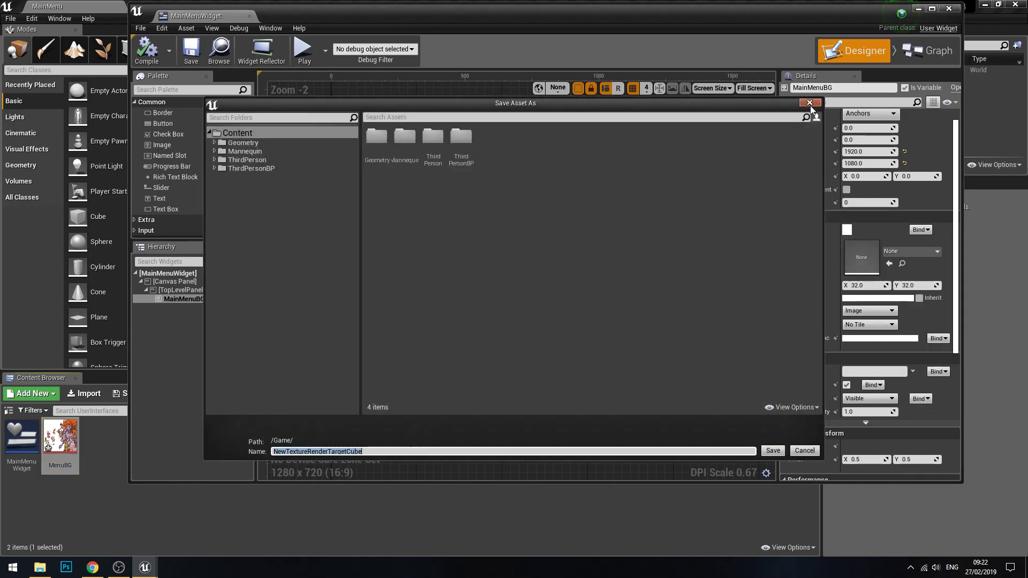
pyautogui.click(811, 103)
pyautogui.click(898, 248)
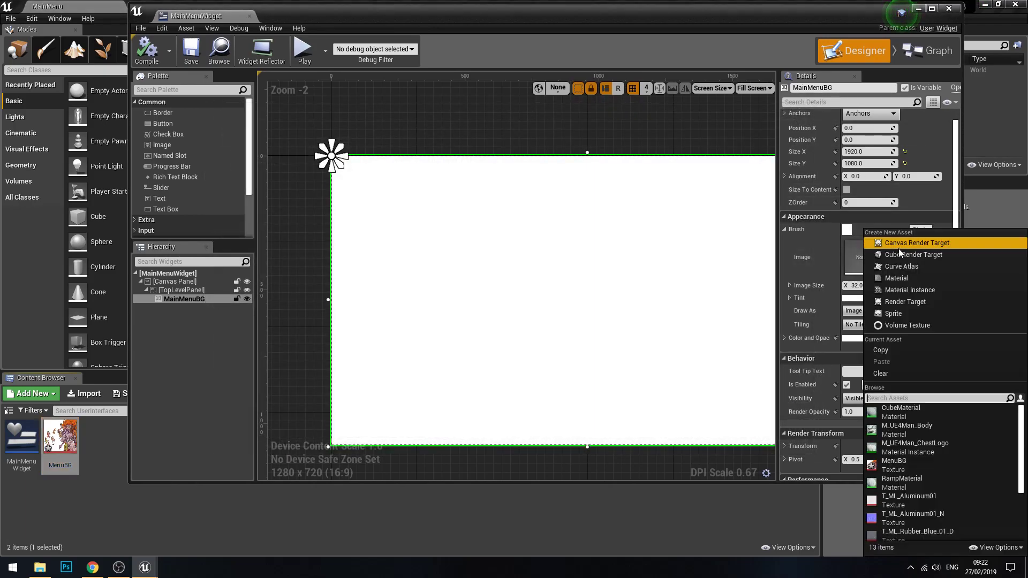
pyautogui.click(914, 462)
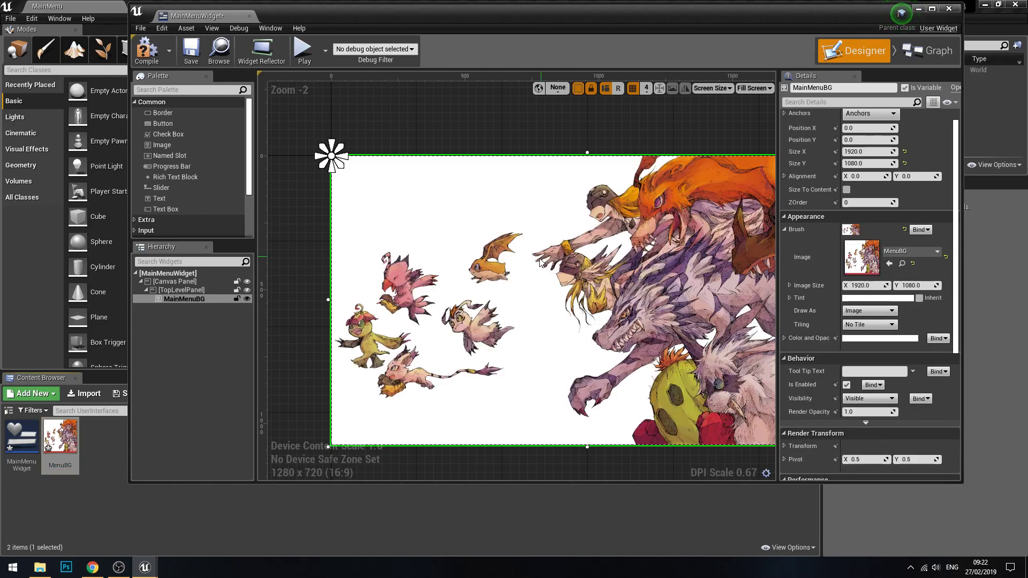
pyautogui.scroll(-2, 542, 262)
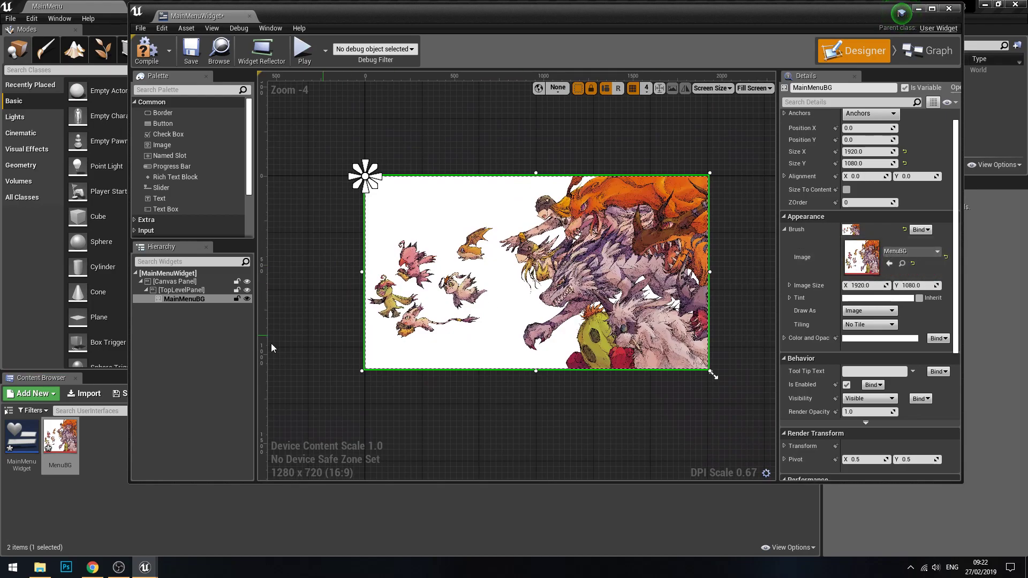
pyautogui.moveTo(74, 443)
pyautogui.mouseDown()
pyautogui.moveTo(798, 370)
pyautogui.moveTo(852, 273)
pyautogui.moveTo(920, 254)
pyautogui.moveTo(874, 249)
pyautogui.moveTo(868, 263)
pyautogui.mouseUp()
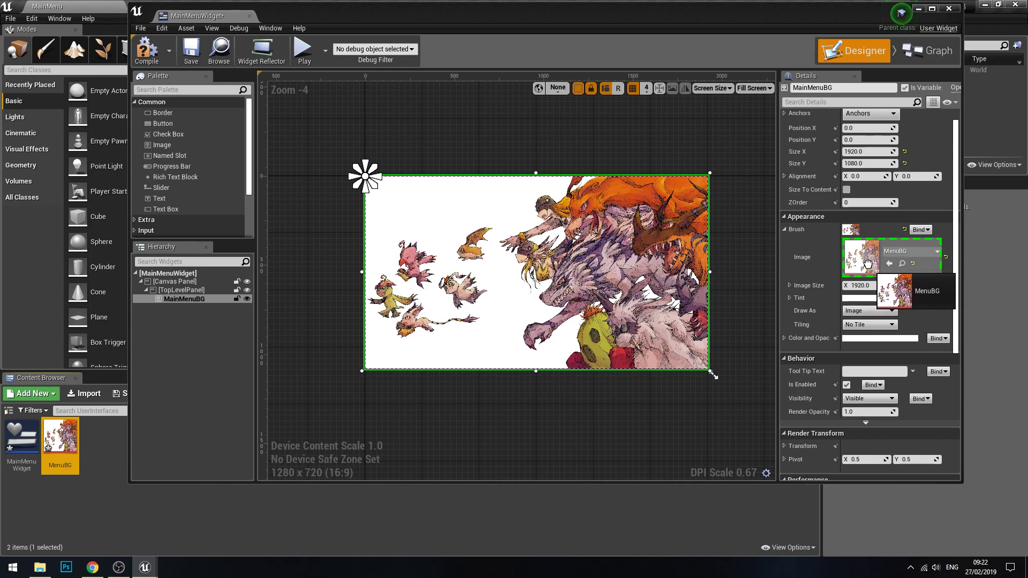
pyautogui.moveTo(867, 263); pyautogui.dragTo(869, 265)
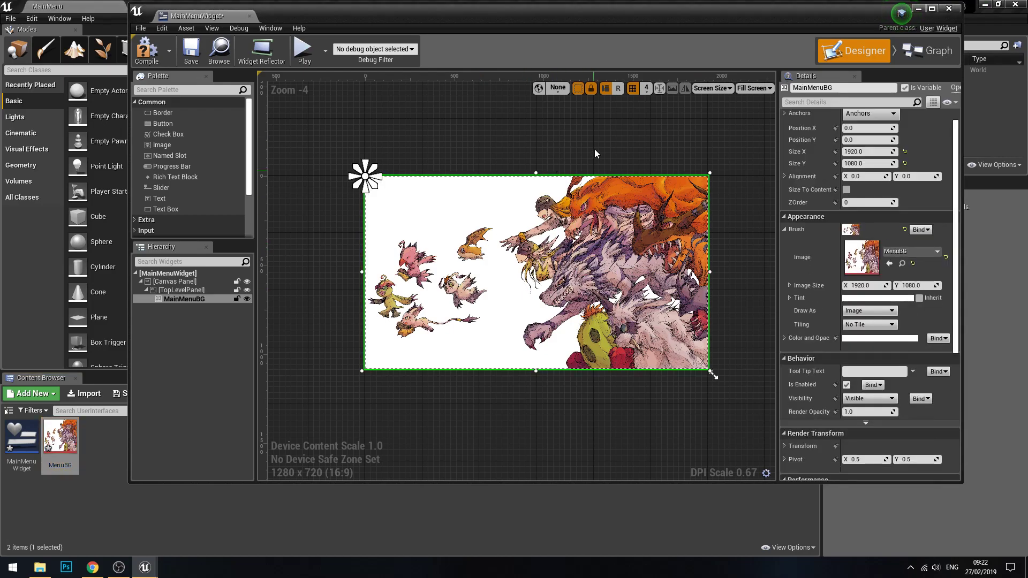
# Step: Maximize the MainMenuWidget editor window and select the MainMenuBG image on the canvas
pyautogui.click(590, 142)
pyautogui.scroll(4, 620, 289)
pyautogui.scroll(-3, 584, 286)
pyautogui.moveTo(426, 224); pyautogui.dragTo(476, 230, button='right')
pyautogui.click(932, 8)
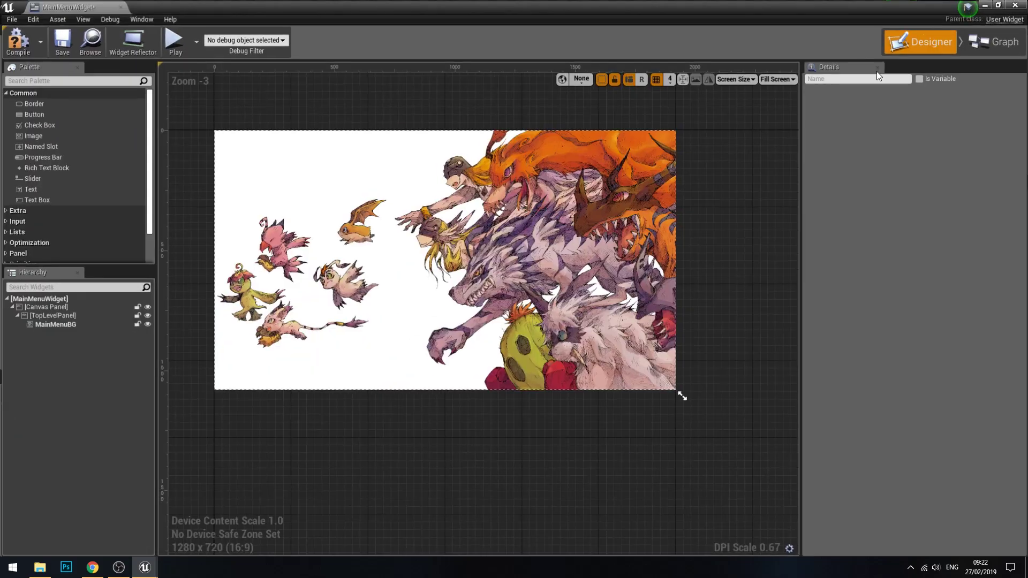
pyautogui.click(669, 228)
pyautogui.moveTo(511, 230); pyautogui.dragTo(546, 241, button='right')
pyautogui.scroll(1, 546, 241)
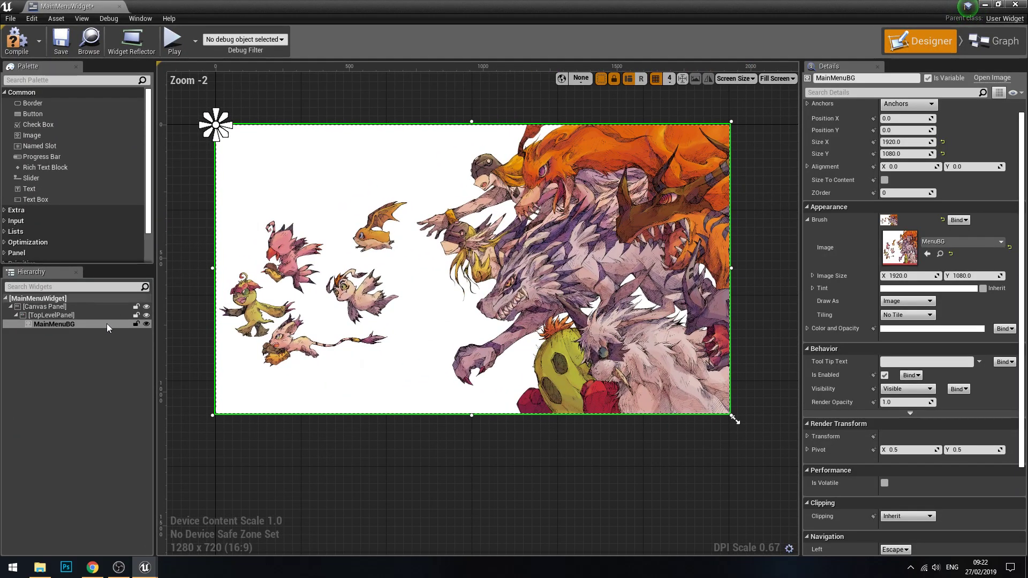
# Step: Inspect the root Canvas Panel, TopLevelPanel and MainMenuBG one after another in the widget hierarchy
pyautogui.click(29, 308)
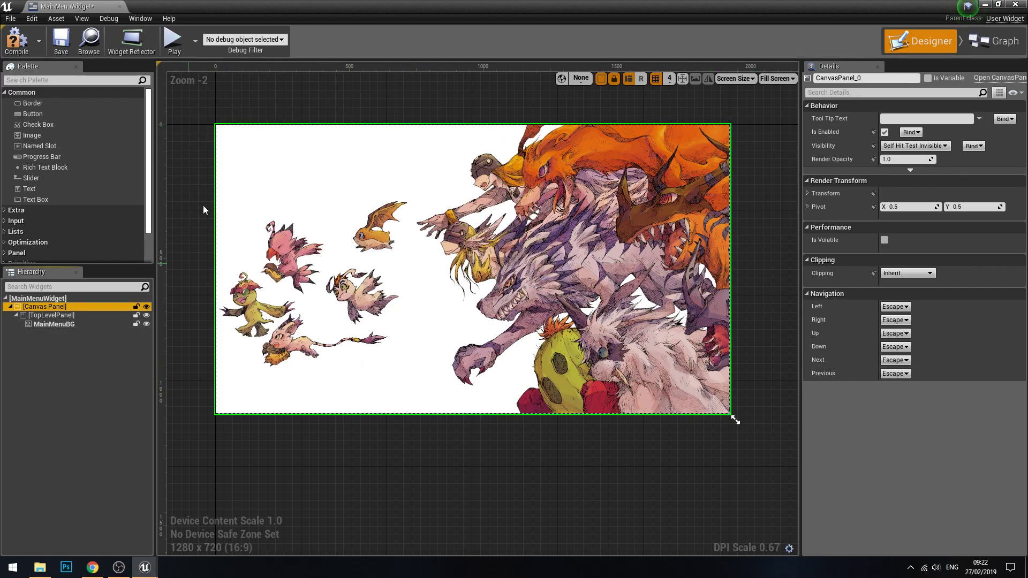
pyautogui.click(52, 315)
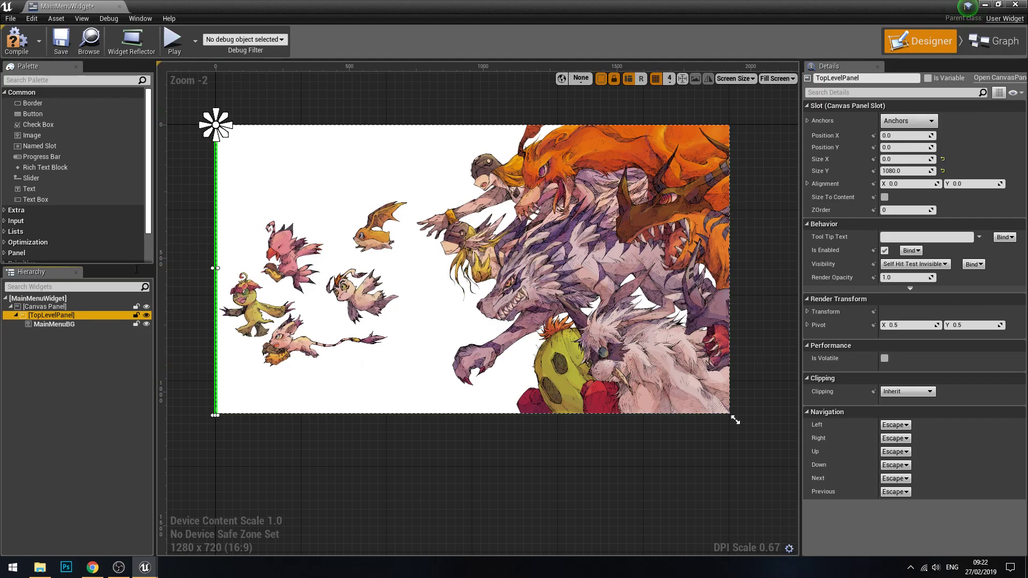
pyautogui.click(62, 325)
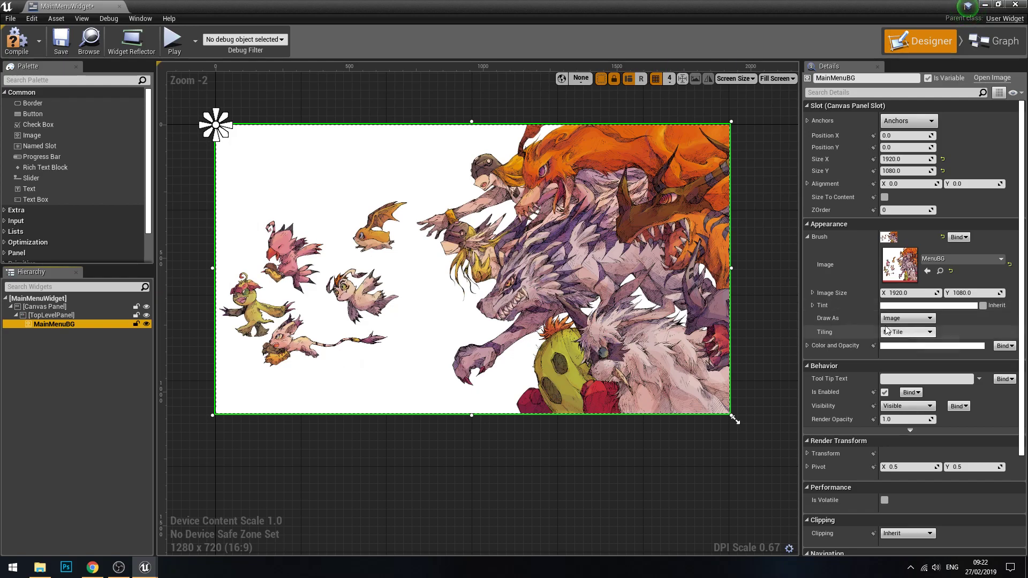
# Step: Try fading MainMenuBG with a tint alpha of about 0.19, and restore the alpha to 1
pyautogui.click(812, 305)
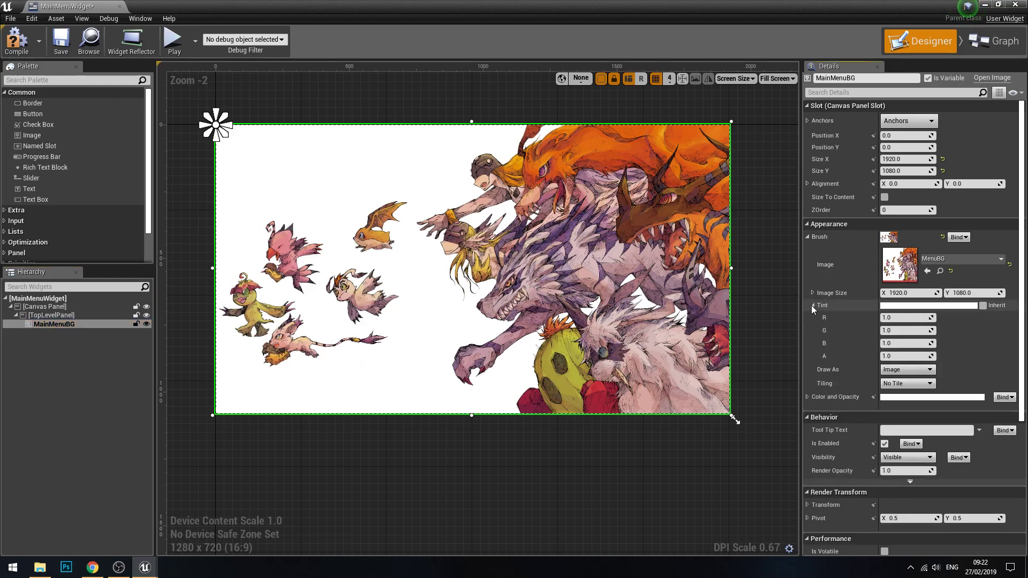
pyautogui.moveTo(905, 356); pyautogui.dragTo(846, 356)
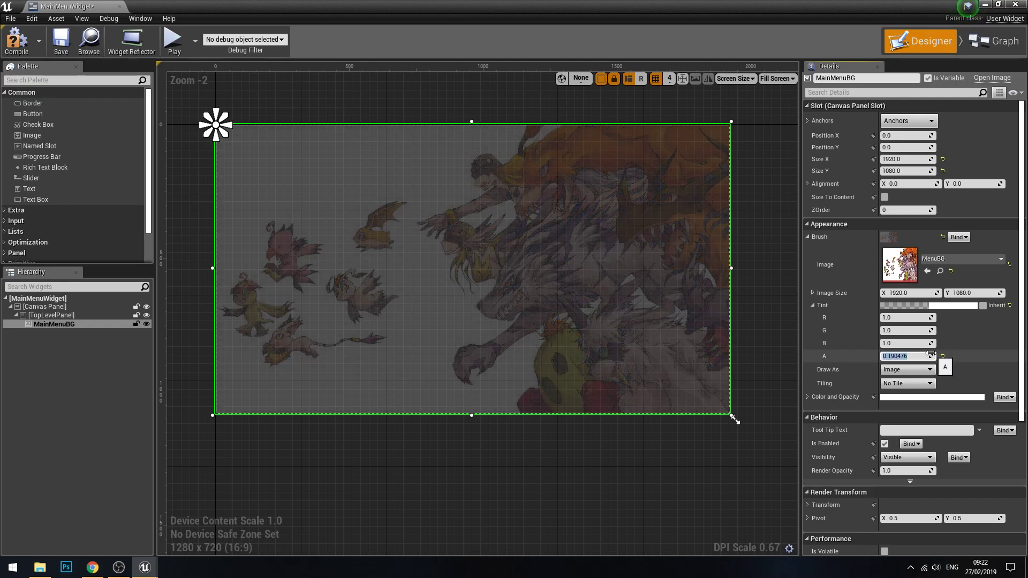
pyautogui.write('1')
pyautogui.press('Return')
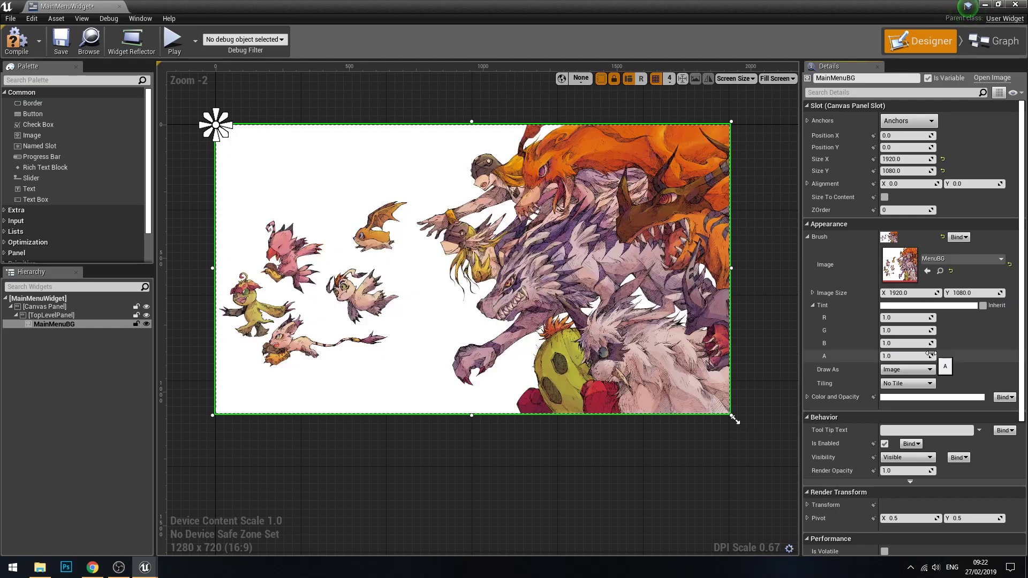
pyautogui.click(770, 253)
pyautogui.click(666, 271)
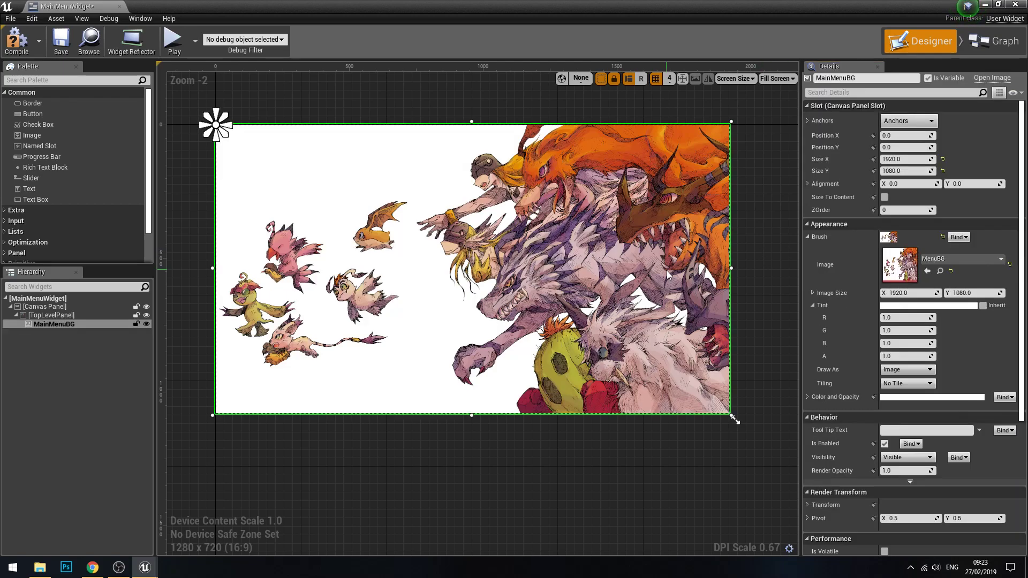
# Step: Find the Canvas Panel widget in the palette, add one inside TopLevelPanel below MainMenuBG and select it
pyautogui.click(50, 80)
pyautogui.write('canvas')
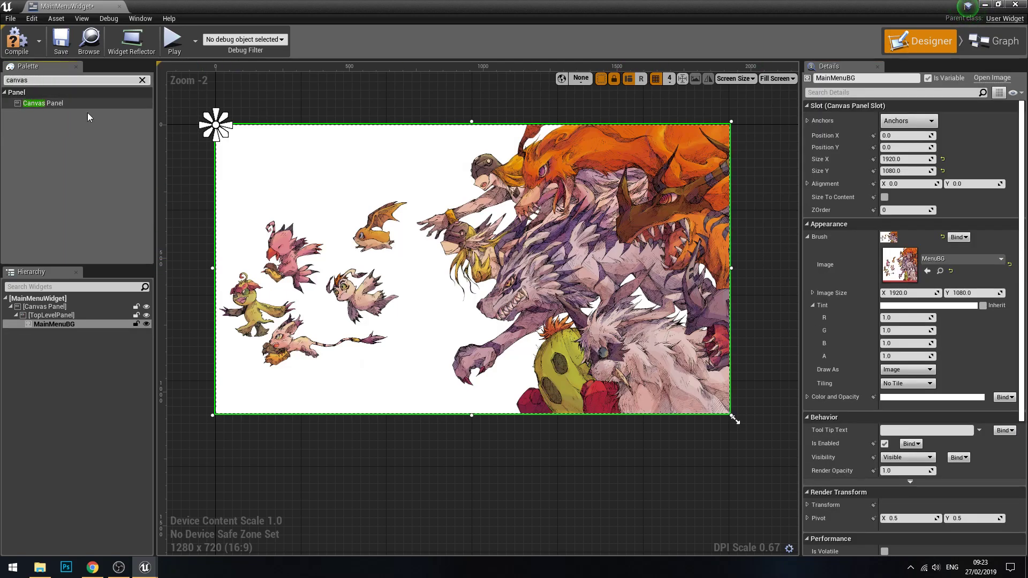
pyautogui.moveTo(69, 105); pyautogui.dragTo(53, 317)
pyautogui.click(56, 332)
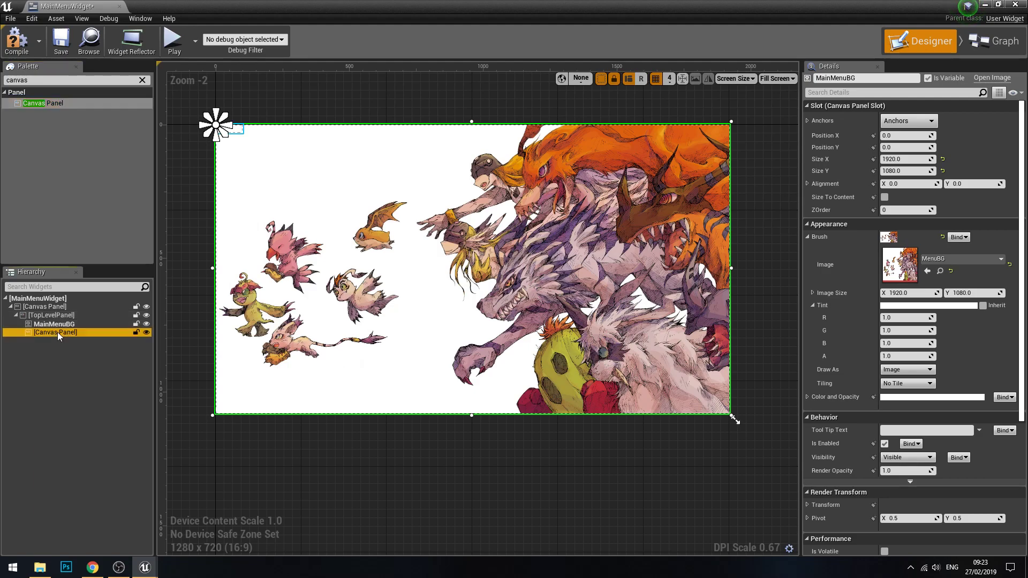
# Step: Clear the palette search and select the new canvas panel inside TopLevelPanel
pyautogui.click(142, 80)
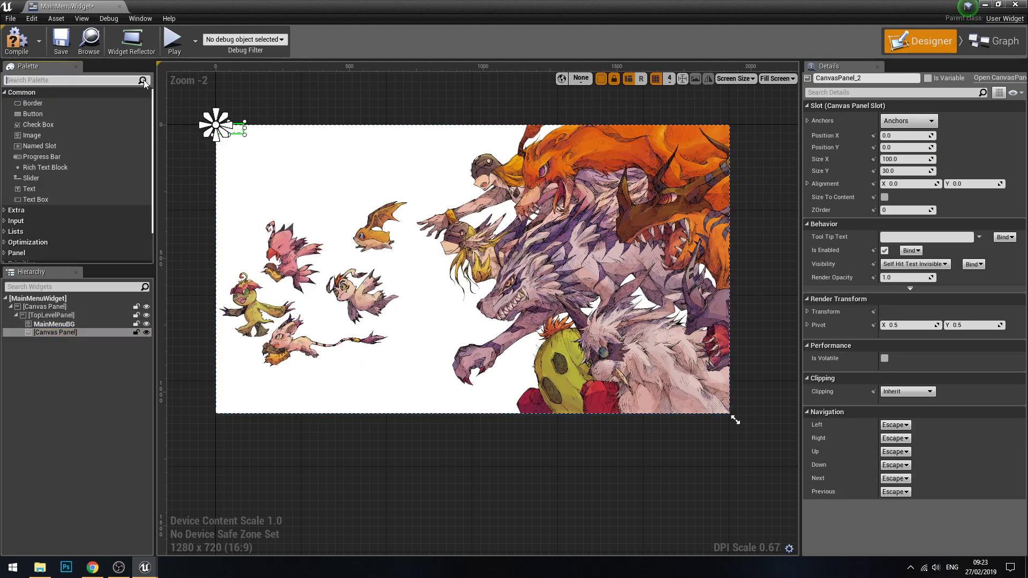
pyautogui.click(55, 332)
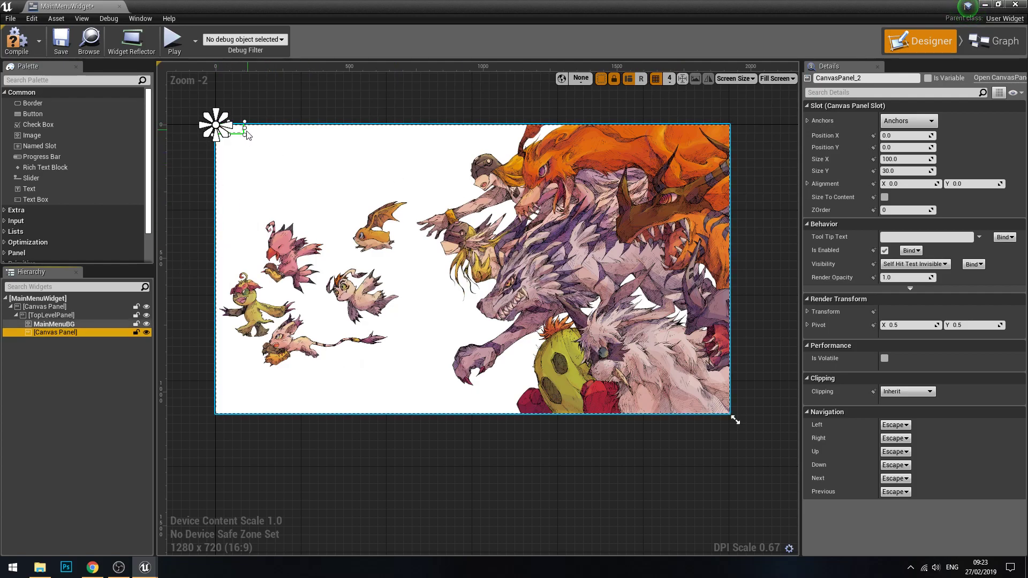
# Step: Try to resize the nested canvas panel on the canvas, and undo the resulting shift of MainMenuBG
pyautogui.moveTo(238, 135); pyautogui.dragTo(240, 146)
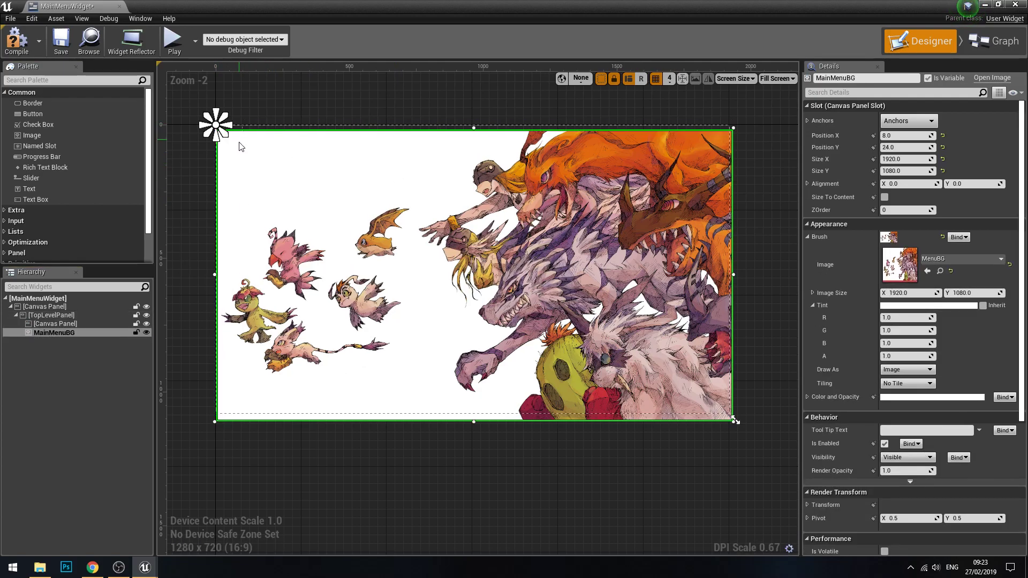
pyautogui.hotkey('ctrl', 'z')
pyautogui.click(246, 107)
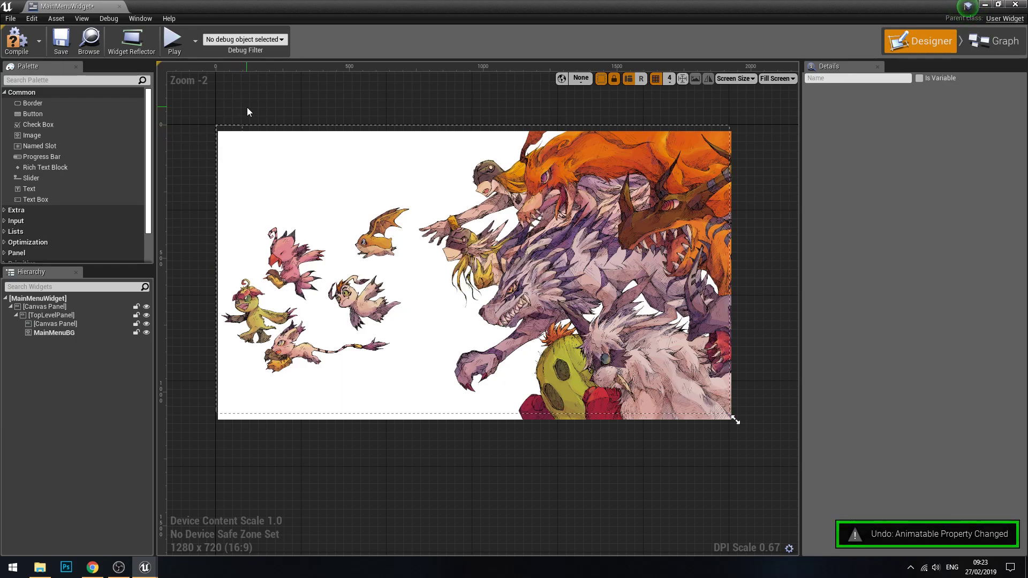
pyautogui.click(284, 202)
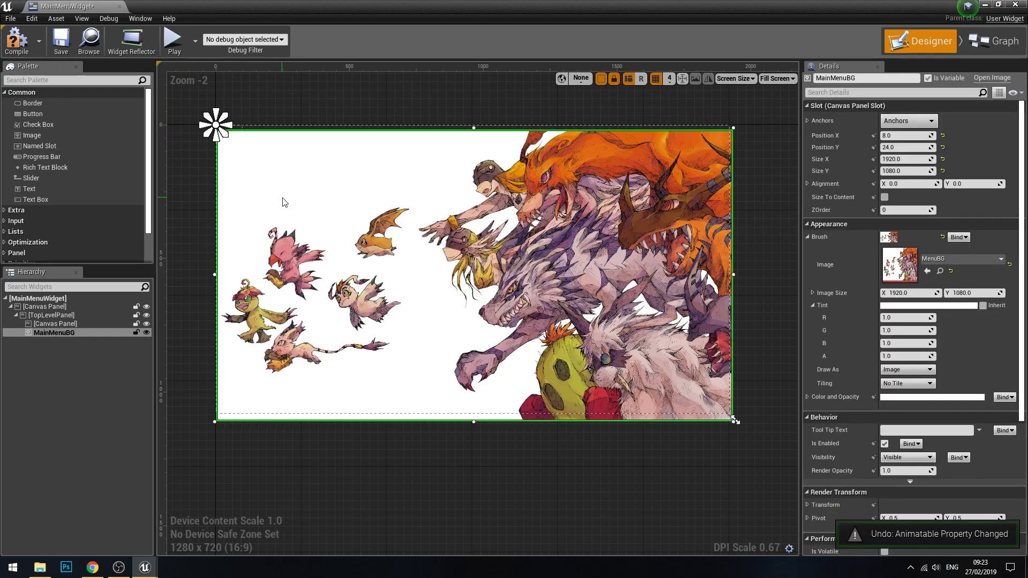
# Step: Set MainMenuBG's position to X 0 and Y 0, and lock it against editing in the designer
pyautogui.click(90, 316)
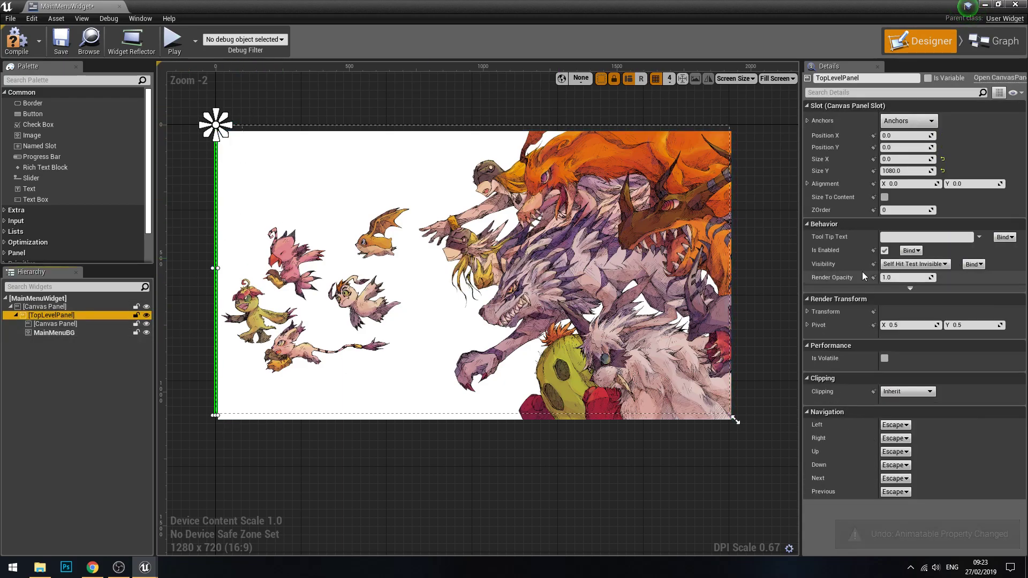
pyautogui.click(90, 332)
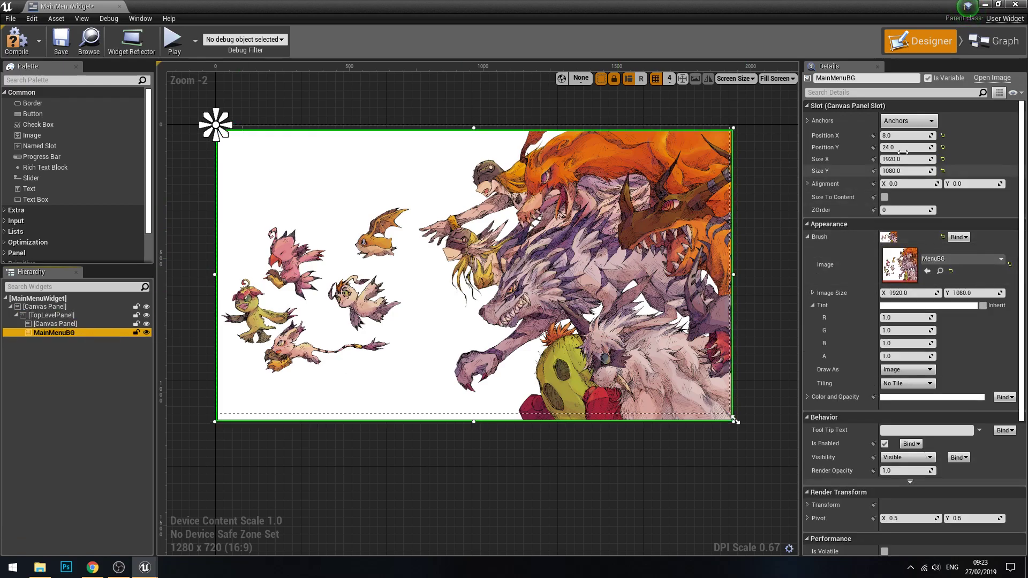
pyautogui.click(906, 135)
pyautogui.write('0')
pyautogui.press('Tab')
pyautogui.write('0')
pyautogui.press('Tab')
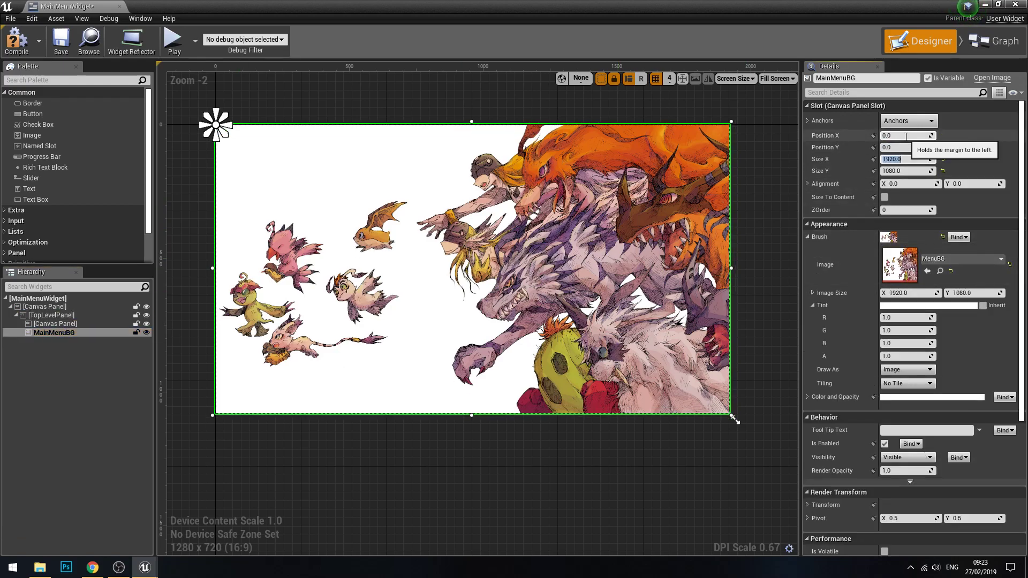
pyautogui.rightClick(136, 334)
pyautogui.click(136, 332)
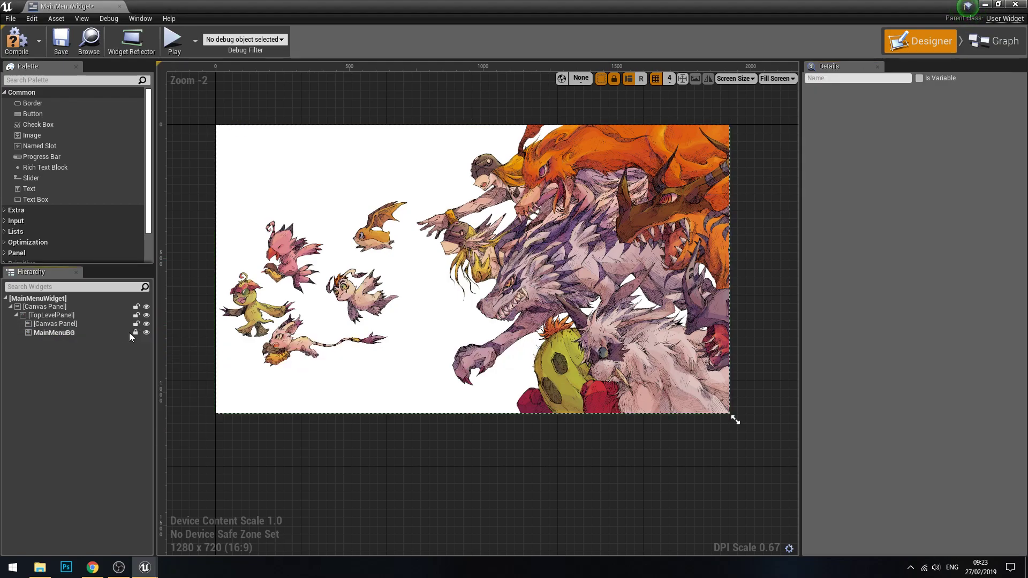
# Step: Resize the nested canvas panel to about 843 × 583 at X 104, Y 444, and name it MainMenuButtonsTOP
pyautogui.click(64, 324)
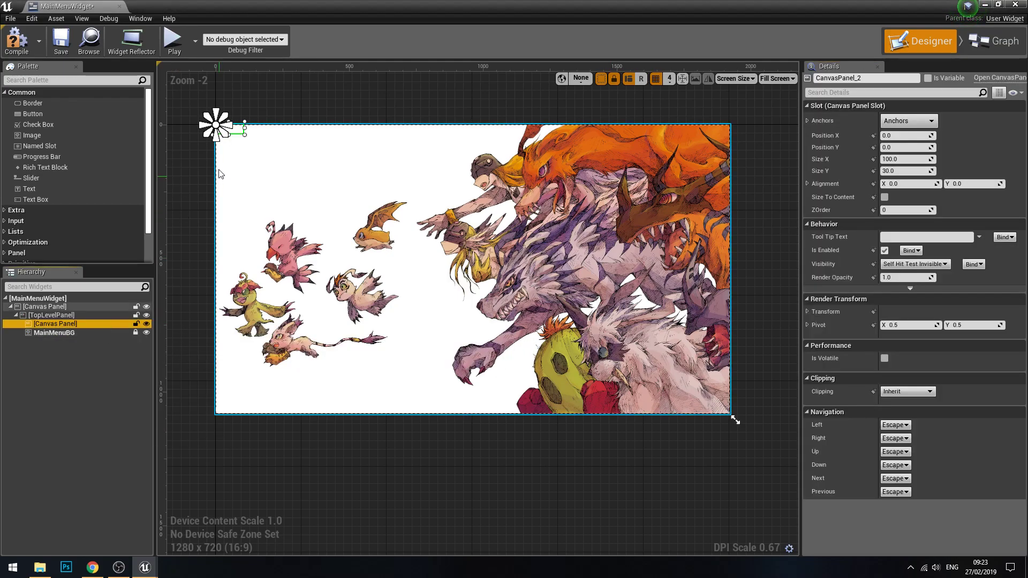
pyautogui.click(237, 137)
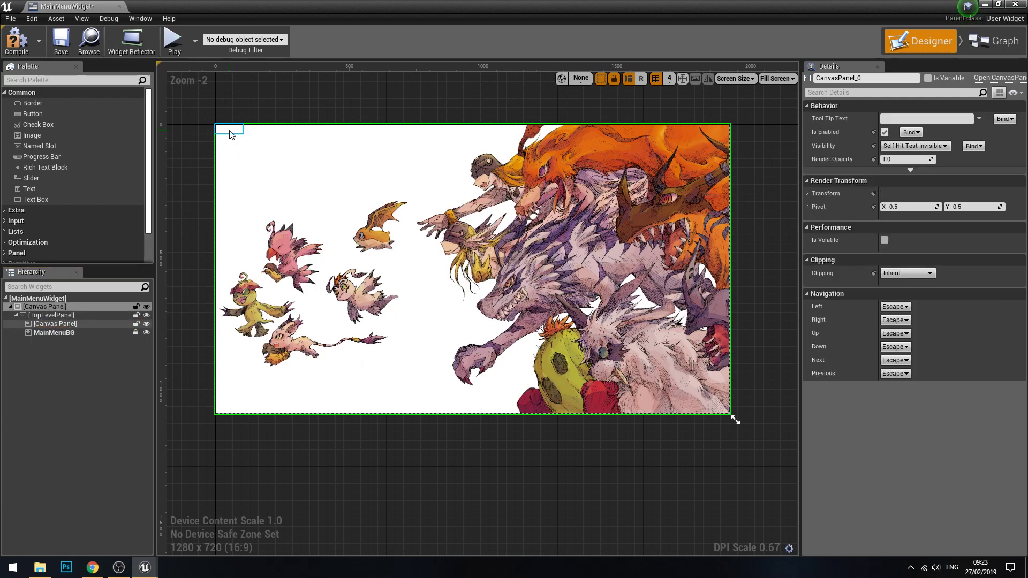
pyautogui.click(231, 130)
pyautogui.moveTo(234, 134); pyautogui.dragTo(470, 401)
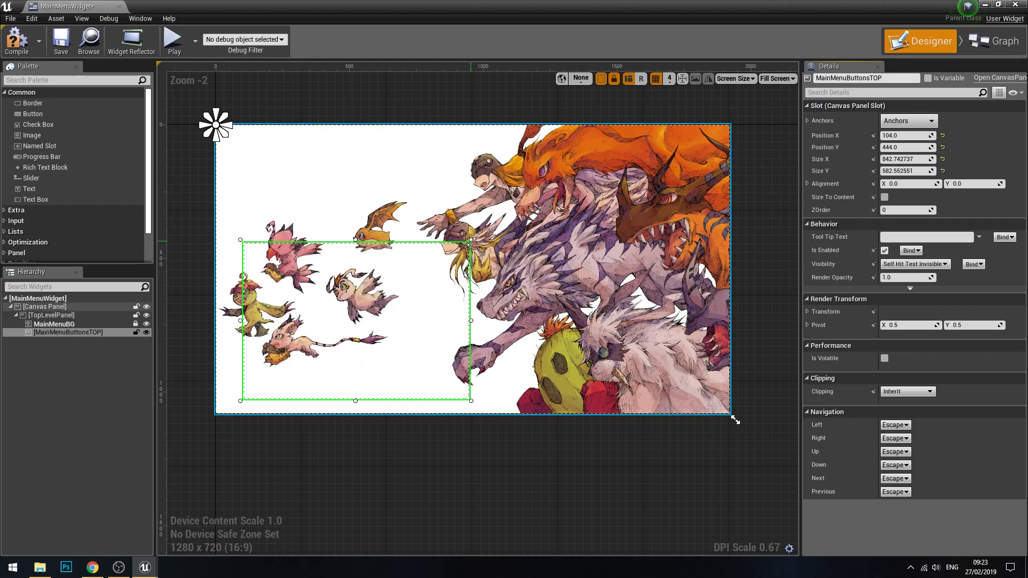
# Step: Add a button inside MainMenuButtonsTOP, sized about 807 × 102 and placed at X 16, Y 92
pyautogui.click(67, 332)
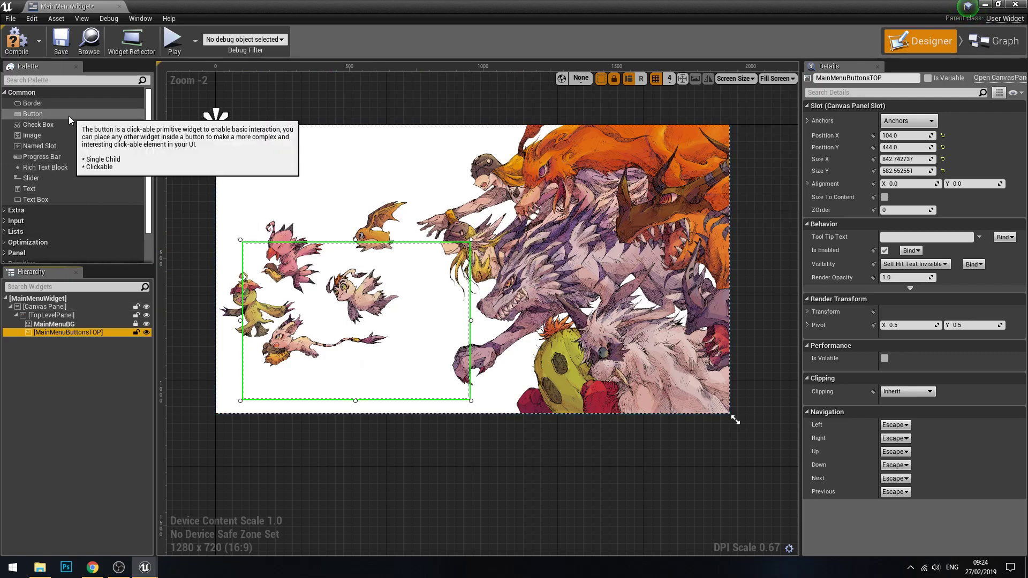
pyautogui.moveTo(56, 113); pyautogui.dragTo(57, 342)
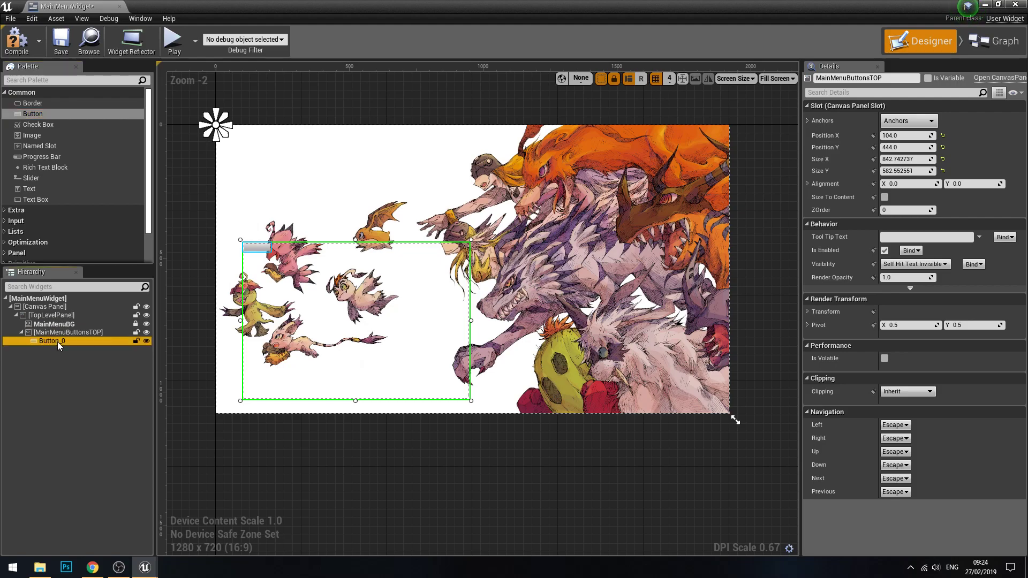
pyautogui.moveTo(264, 251); pyautogui.dragTo(469, 298)
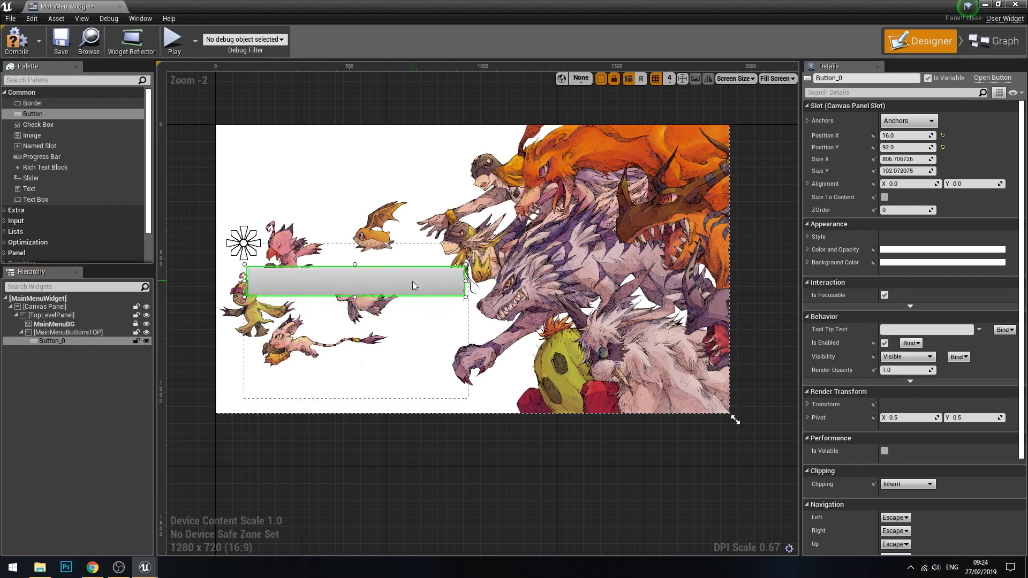
# Step: Paste a copy of the button into MainMenuButtonsTOP just below the first, and delete the stray copy nested inside it
pyautogui.click(66, 333)
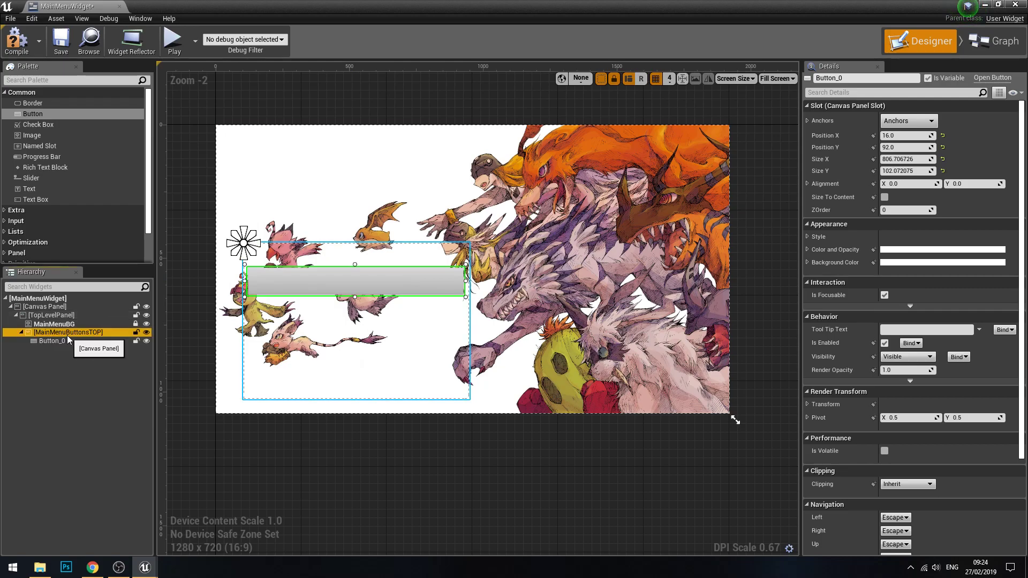
pyautogui.hotkey('ctrl', 'v')
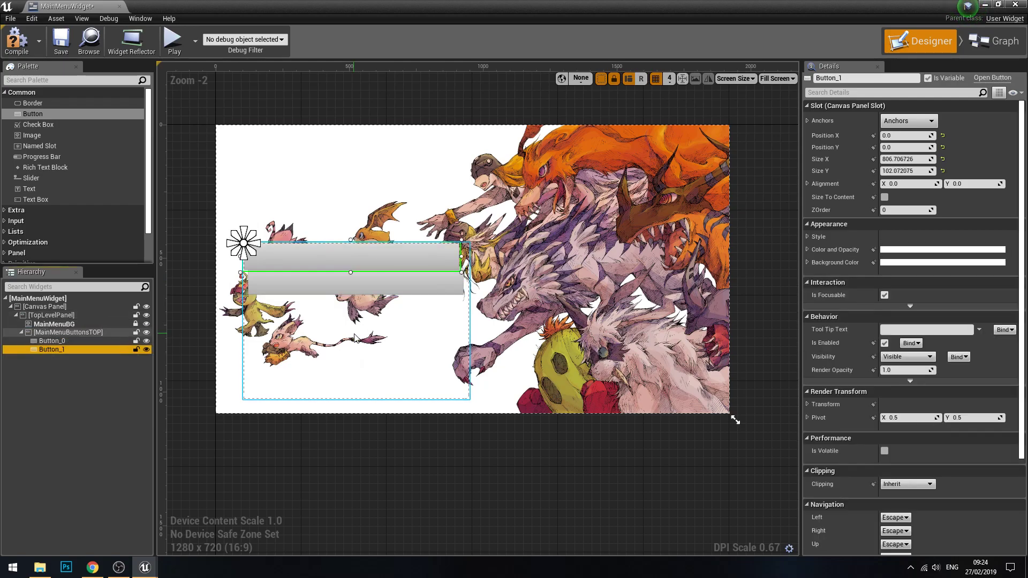
pyautogui.moveTo(382, 264); pyautogui.dragTo(385, 316)
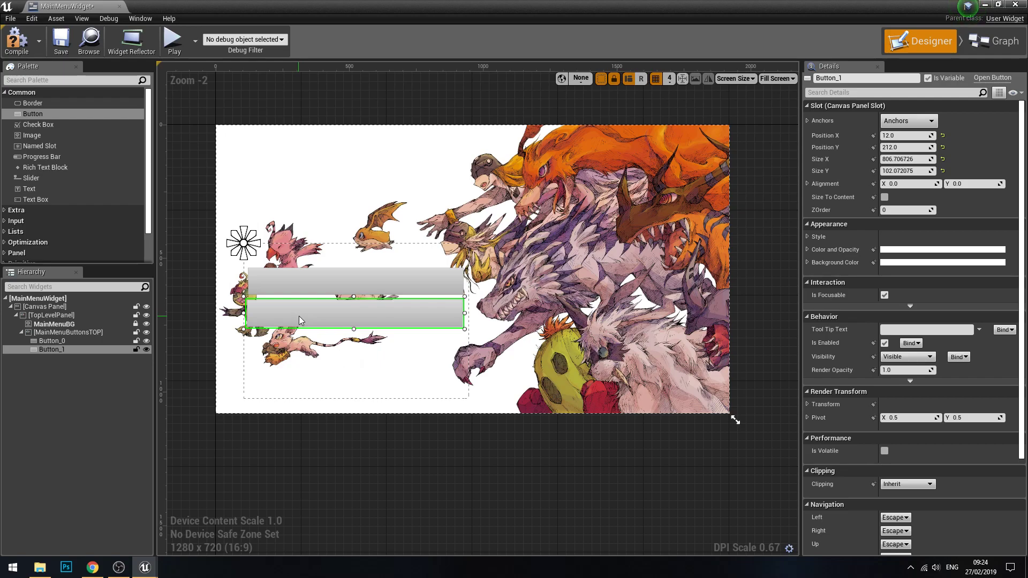
pyautogui.moveTo(300, 316); pyautogui.dragTo(299, 322)
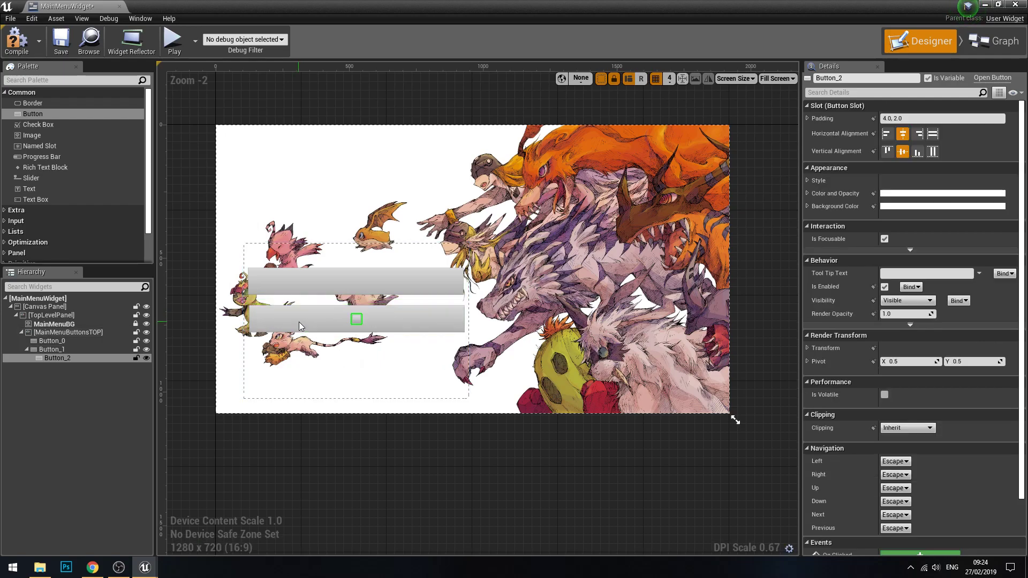
pyautogui.hotkey('ctrl', 'z')
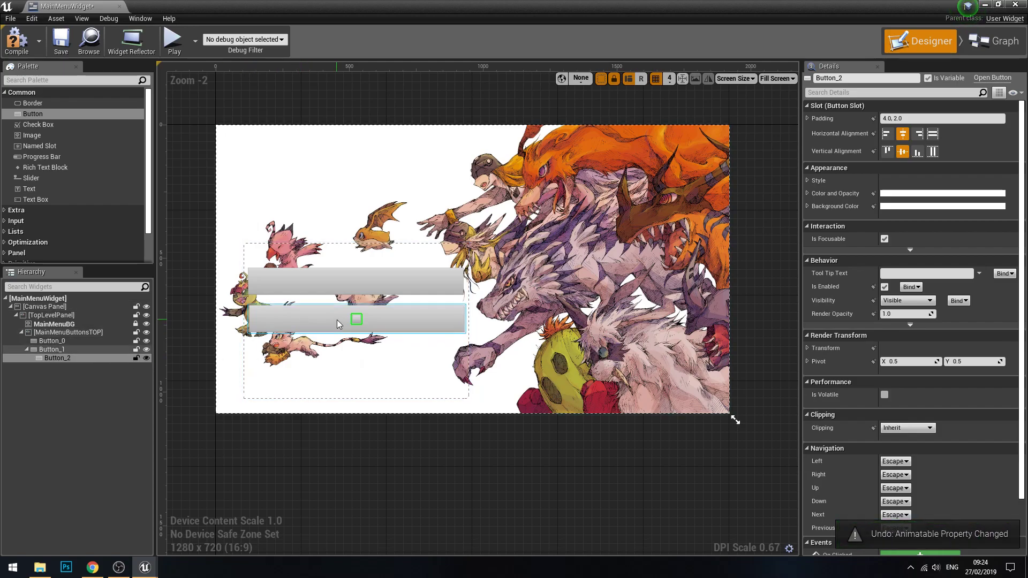
pyautogui.press('Delete')
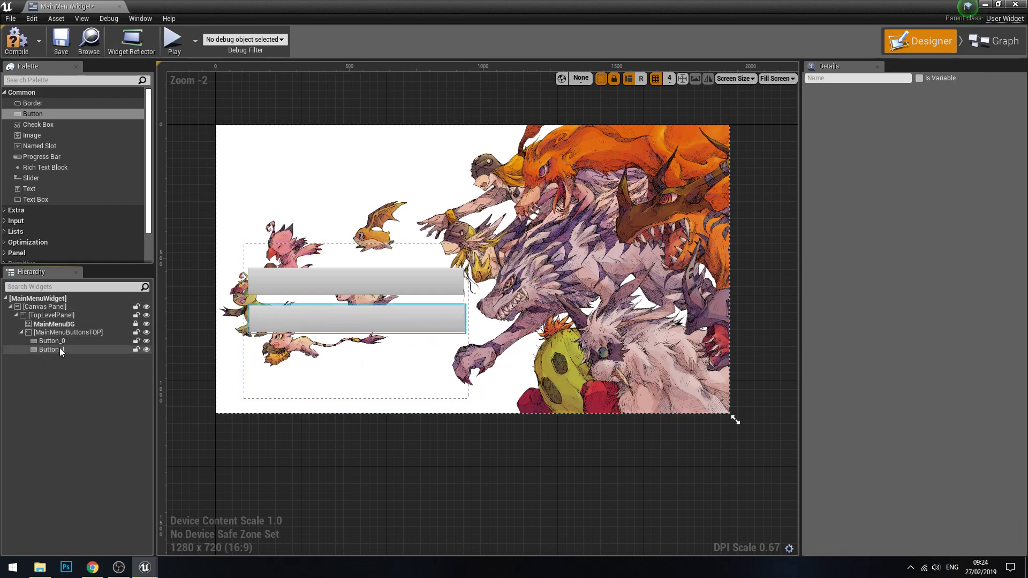
# Step: Duplicate the second button within MainMenuButtonsTOP and place the copy below it at X 24, Y 372
pyautogui.click(60, 348)
pyautogui.hotkey('ctrl', 'd')
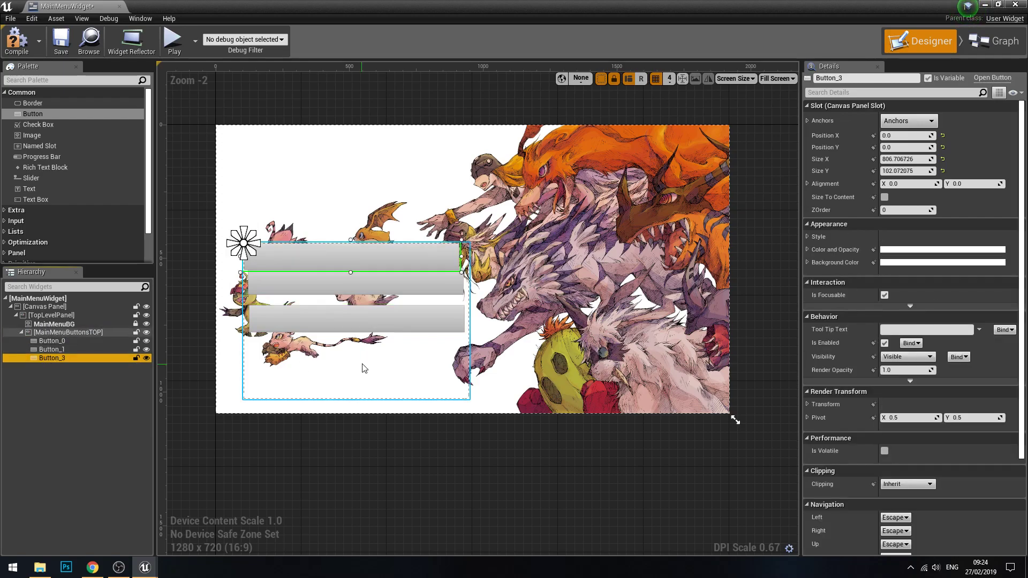
pyautogui.moveTo(343, 256); pyautogui.dragTo(354, 357)
pyautogui.click(316, 448)
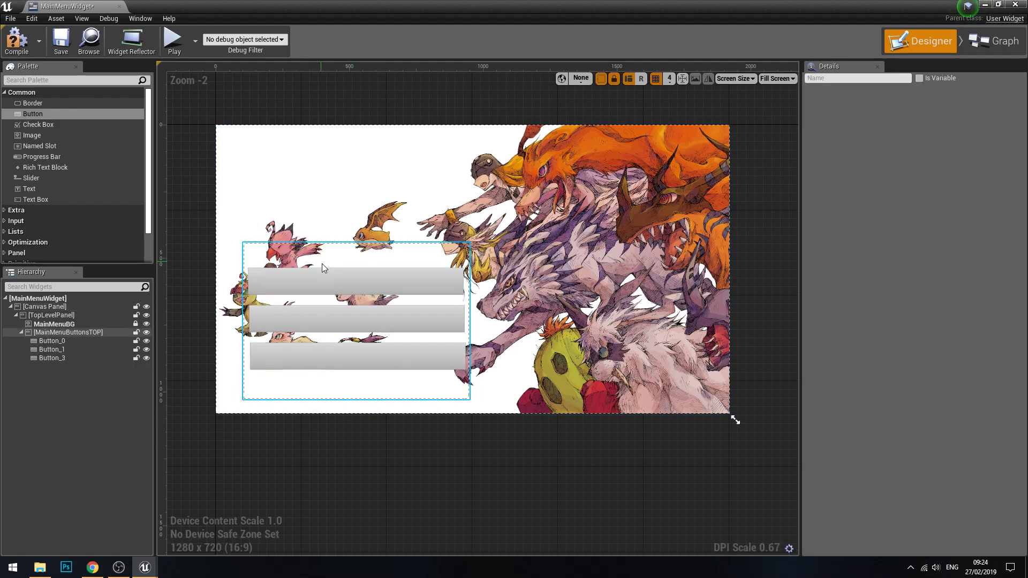
pyautogui.click(389, 321)
pyautogui.click(389, 349)
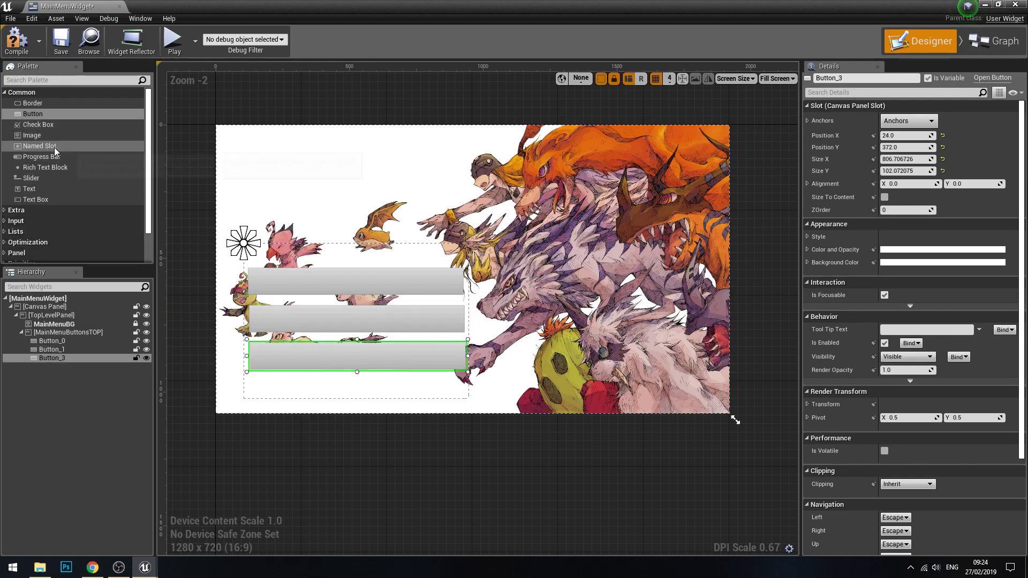
# Step: Add a Text widget inside each of the three buttons
pyautogui.click(41, 187)
pyautogui.moveTo(31, 187); pyautogui.dragTo(342, 286)
pyautogui.moveTo(62, 188); pyautogui.dragTo(373, 318)
pyautogui.moveTo(29, 188); pyautogui.dragTo(319, 364)
# Step: Set the first button's text to "Start Game"
pyautogui.click(361, 283)
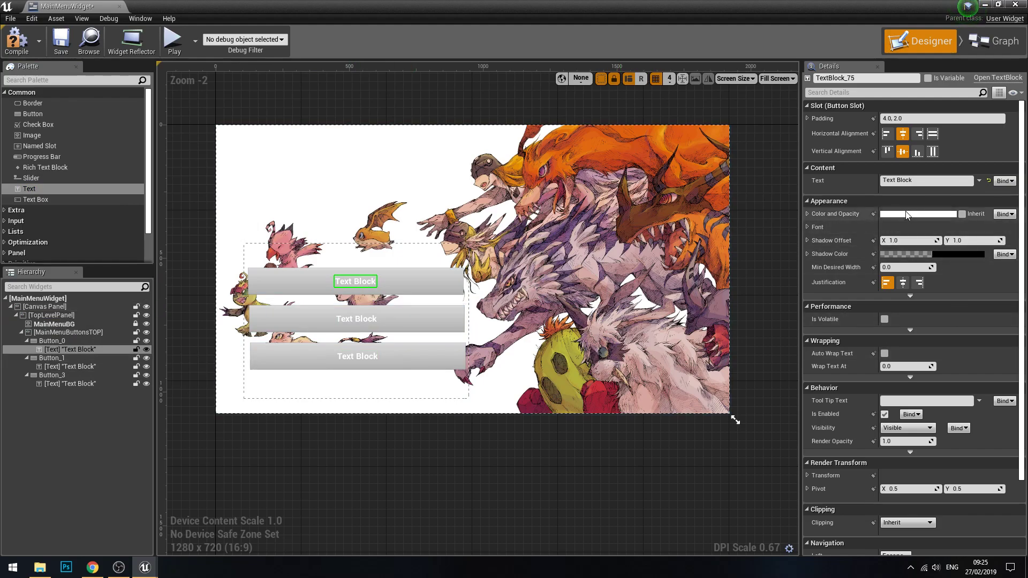
pyautogui.click(924, 181)
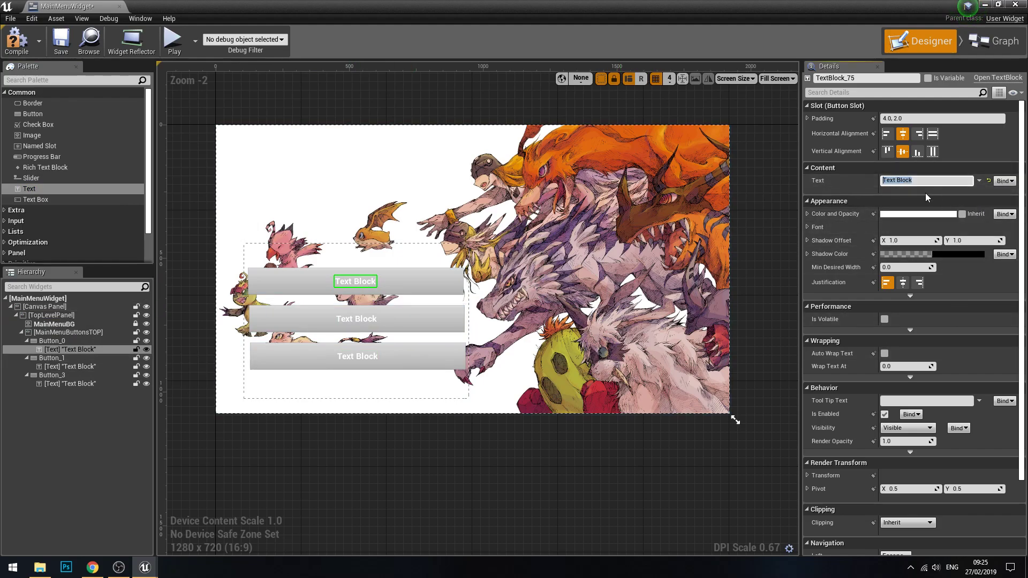
pyautogui.write('S')
pyautogui.press('Return')
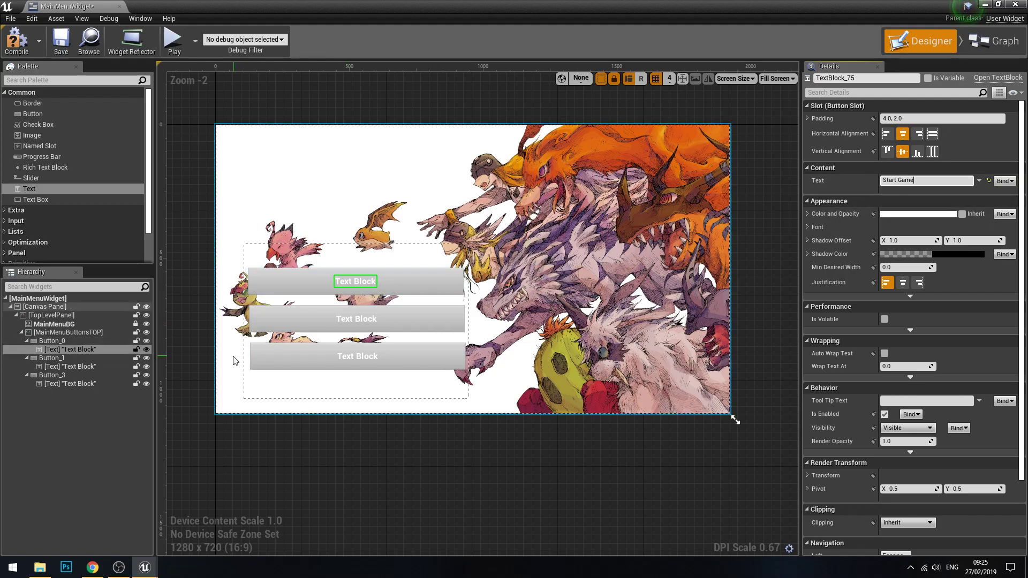
# Step: Set the second button's text to "Options"
pyautogui.click(356, 319)
pyautogui.click(921, 181)
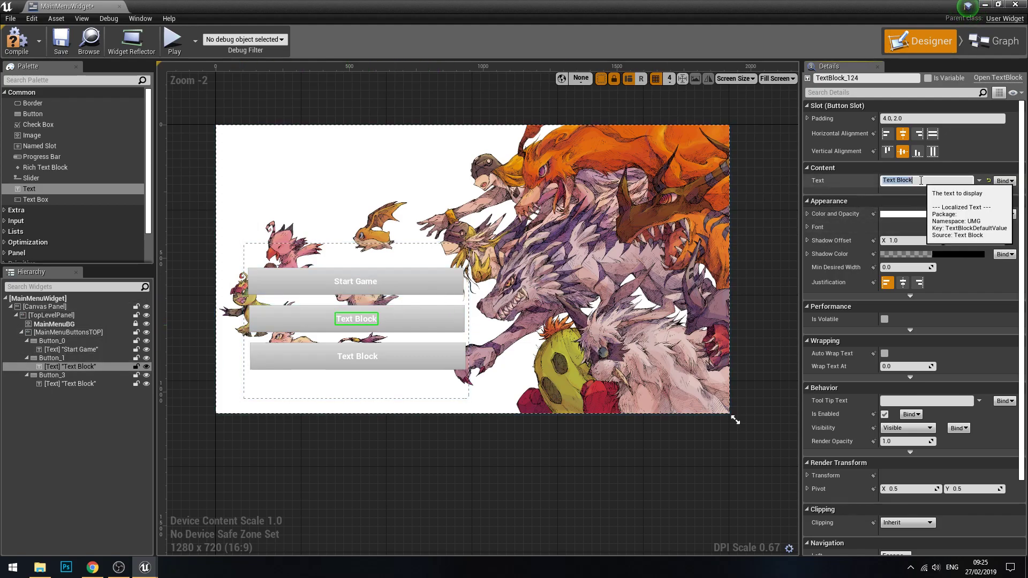
pyautogui.write('Options')
pyautogui.press('Return')
# Step: Set the third button's text to "Quit Game"
pyautogui.press('Down')
pyautogui.press('Down')
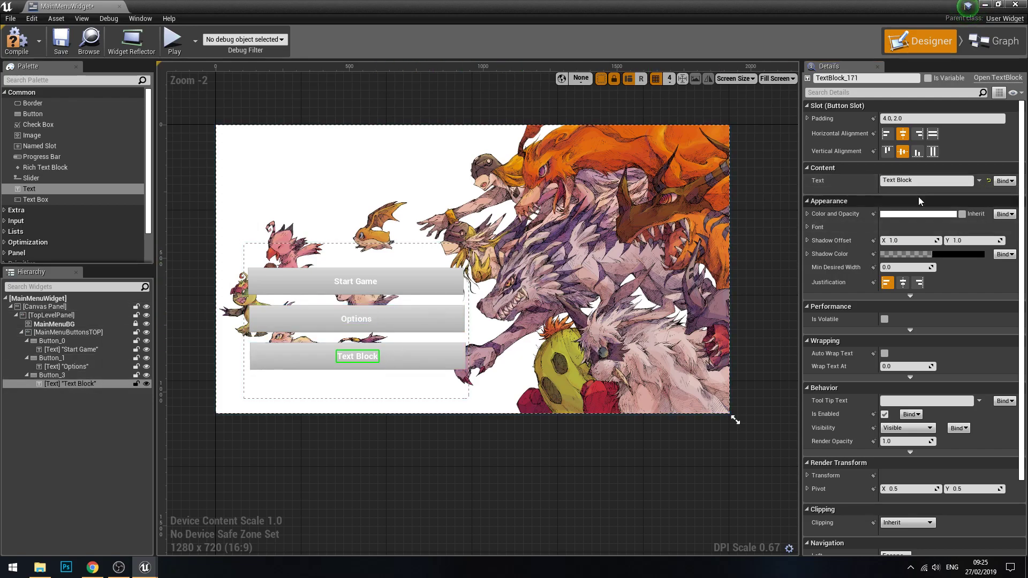
pyautogui.click(921, 180)
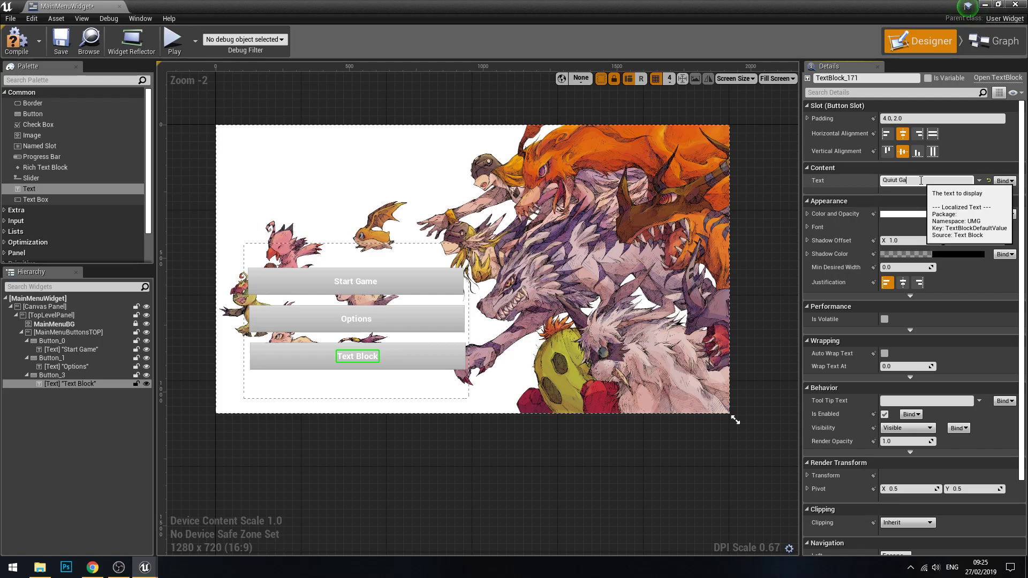
pyautogui.write('Quit Game')
pyautogui.press('Return')
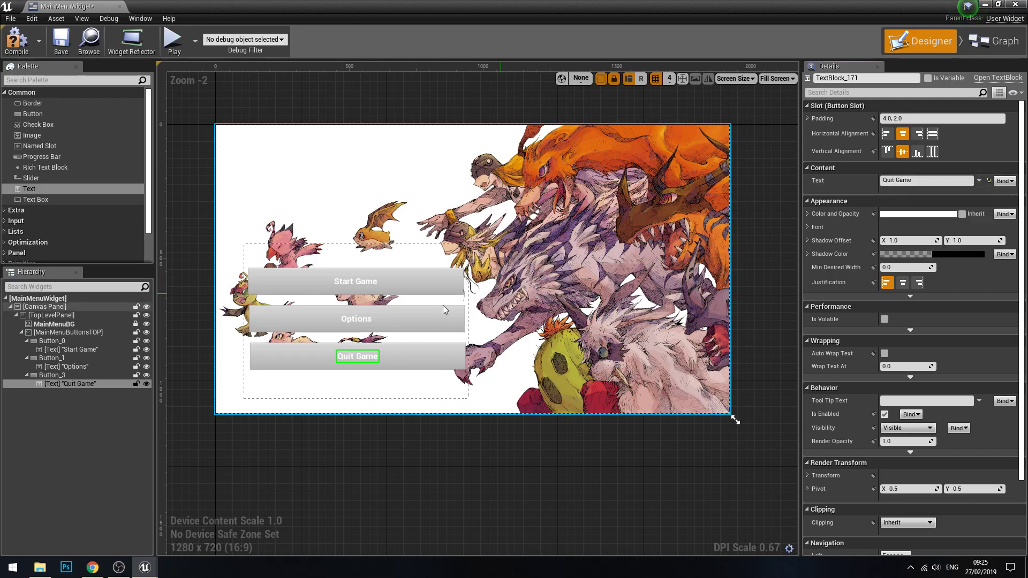
# Step: Set the Start Game label's font size to 58
pyautogui.click(452, 287)
pyautogui.click(355, 281)
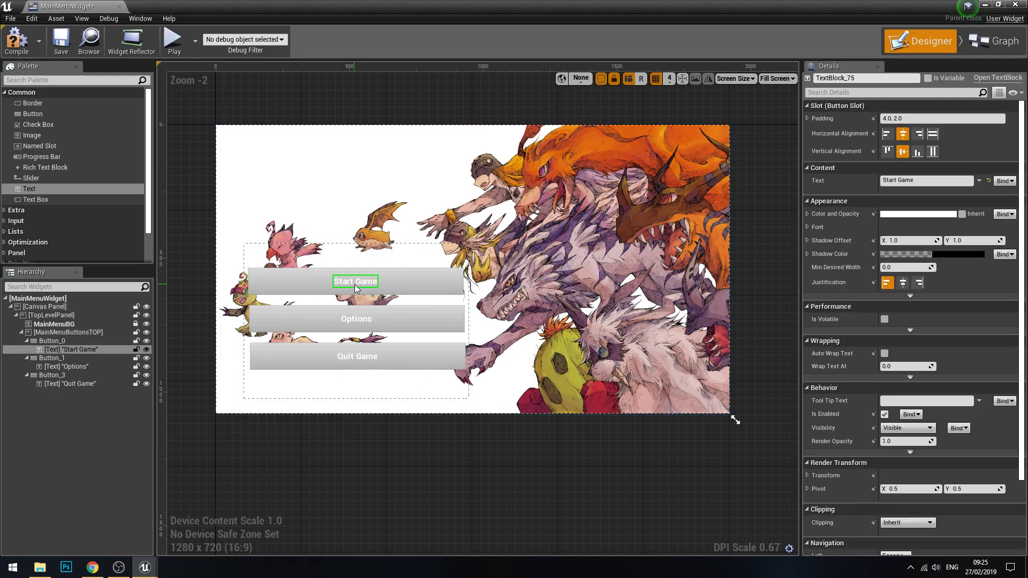
pyautogui.click(844, 229)
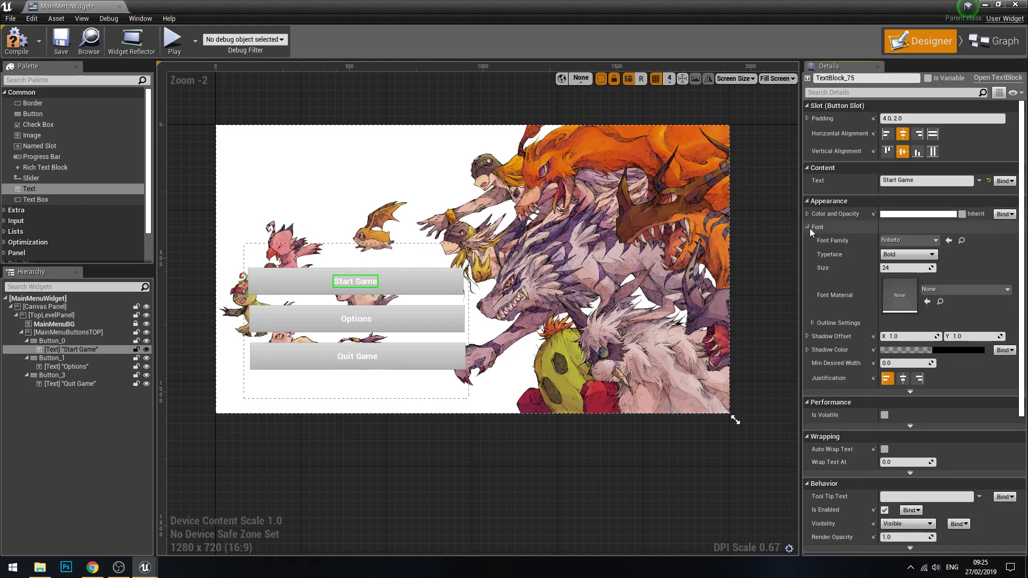
pyautogui.moveTo(904, 267)
pyautogui.mouseDown()
pyautogui.moveTo(922, 266)
pyautogui.moveTo(898, 266)
pyautogui.moveTo(910, 267)
pyautogui.mouseUp()
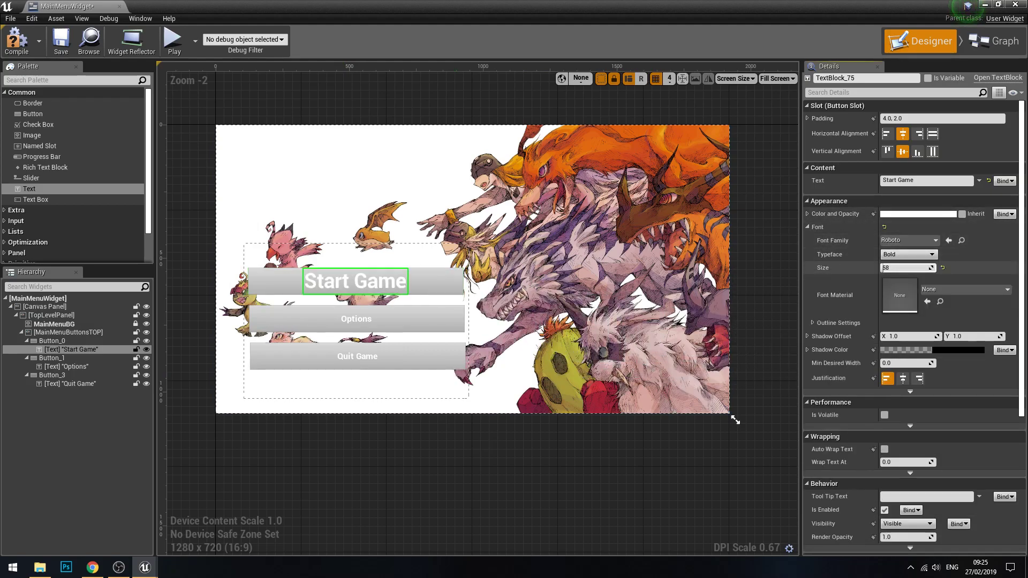
pyautogui.click(894, 267)
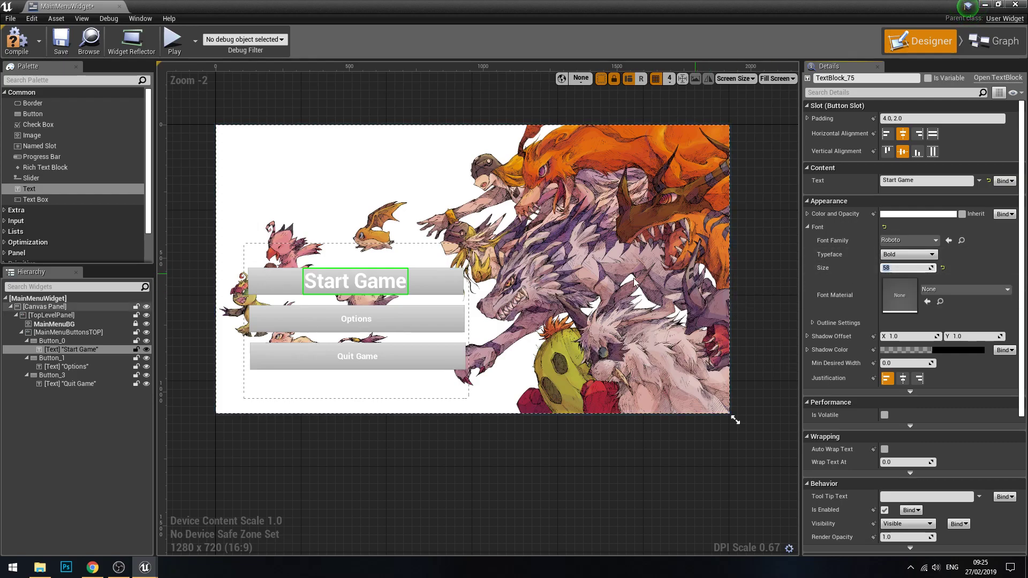
# Step: Set the Options label's font size to 50
pyautogui.click(66, 366)
pyautogui.write('58')
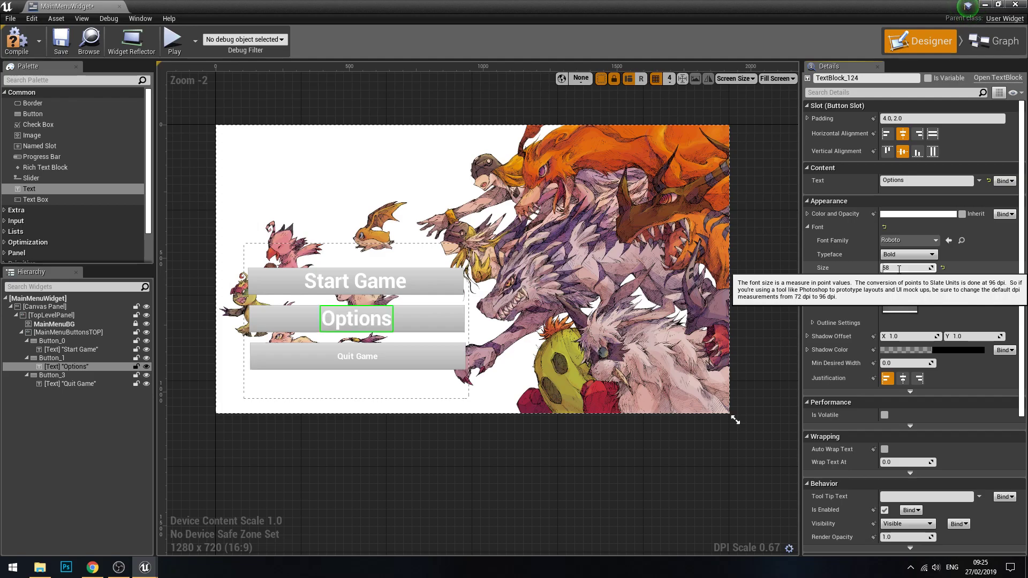
pyautogui.press('Return')
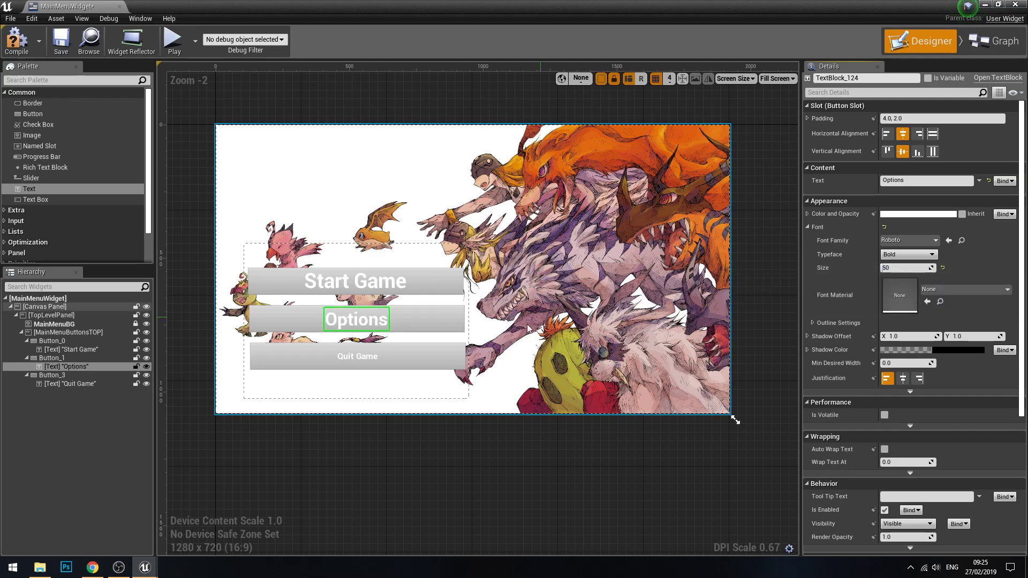
# Step: Set the Quit Game label's font size to 50
pyautogui.click(357, 357)
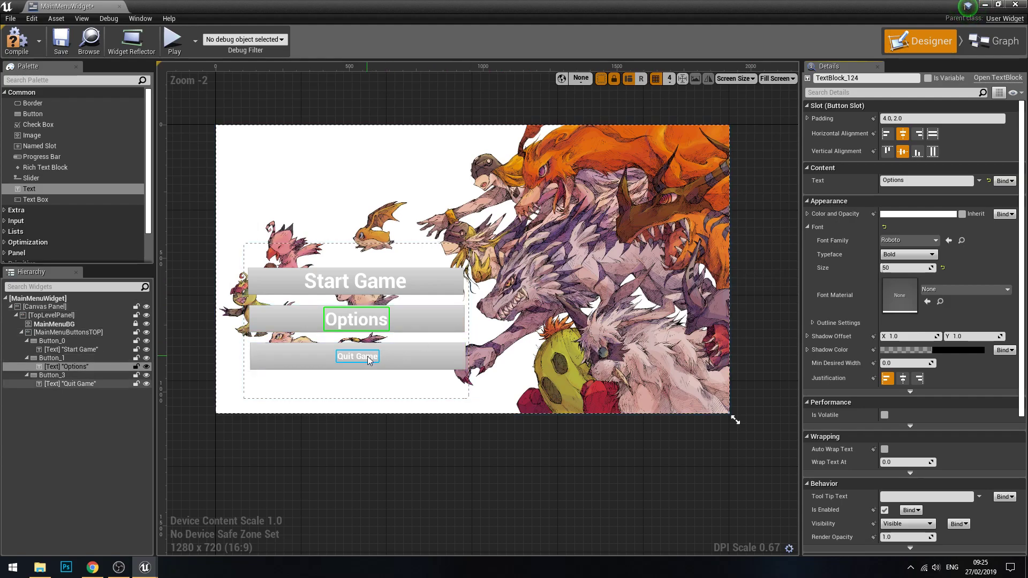
pyautogui.click(894, 268)
pyautogui.write('50')
pyautogui.press('Return')
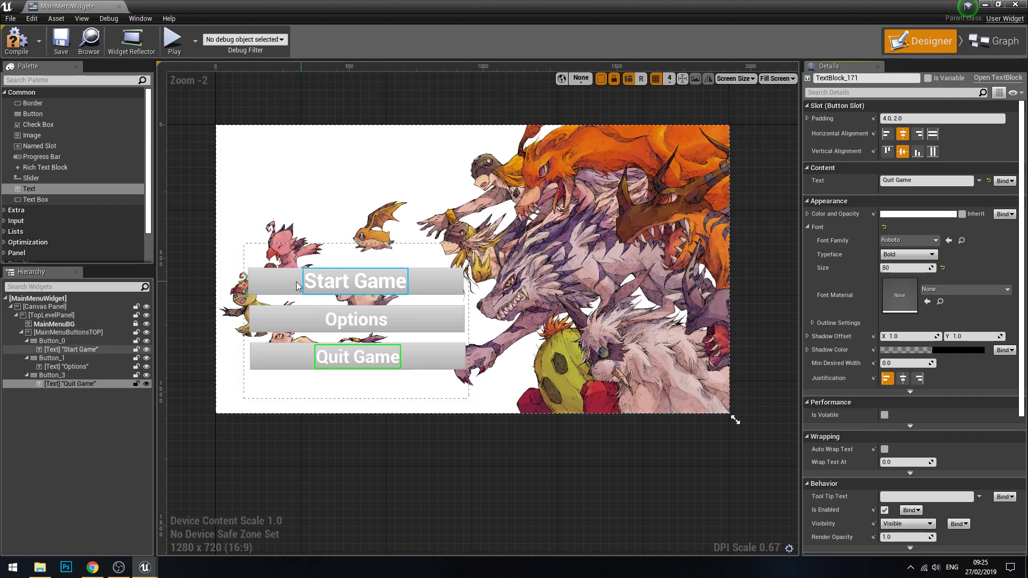
# Step: Reduce the Quit Game label's font size to 45 and clear the selection
pyautogui.click(453, 461)
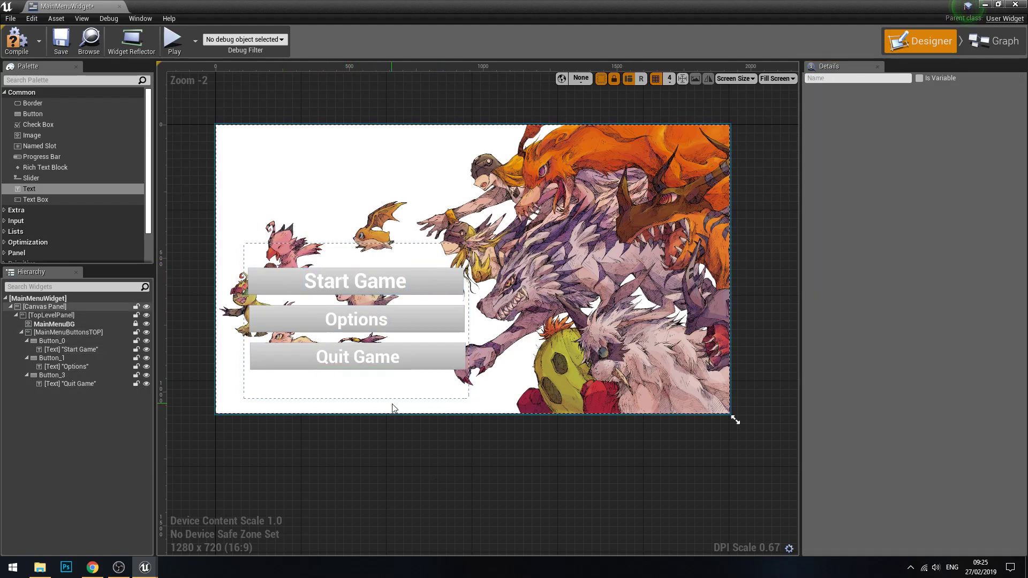
pyautogui.click(353, 353)
pyautogui.write('45')
pyautogui.press('Return')
pyautogui.click(581, 456)
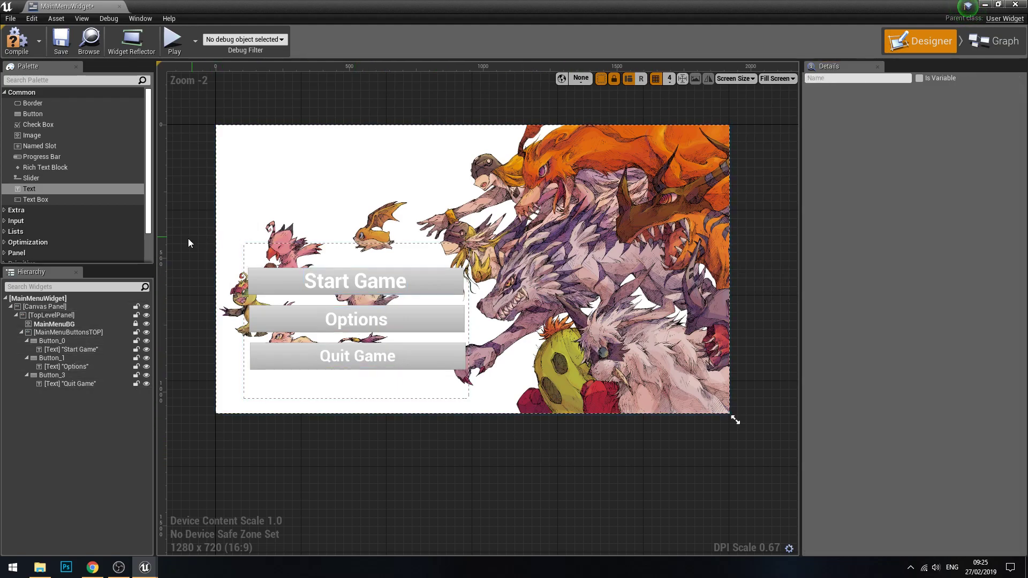
# Step: Examine the Start Game button's style states, including its Hovered settings, and inspect the other menu buttons
pyautogui.click(440, 287)
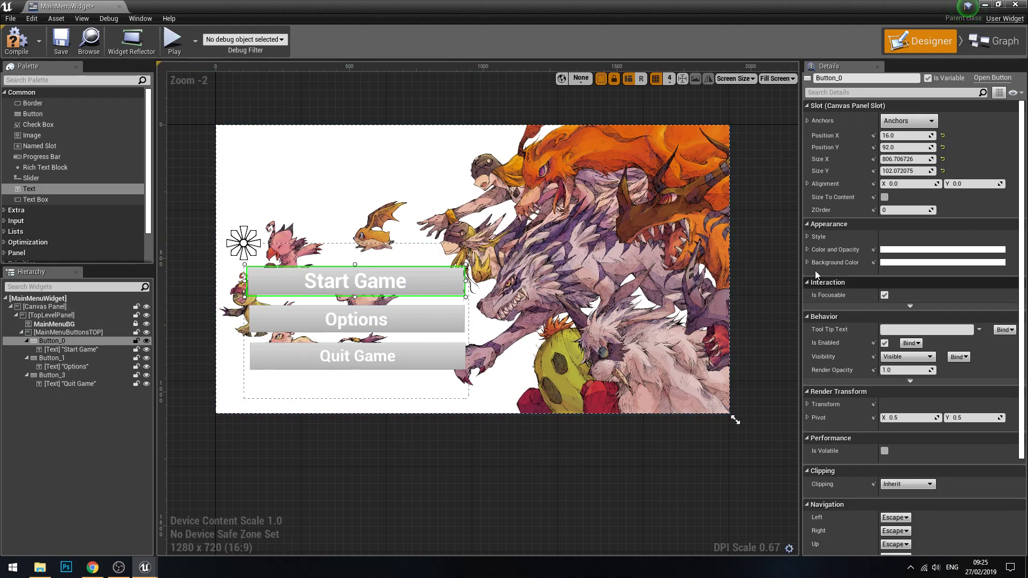
pyautogui.click(807, 237)
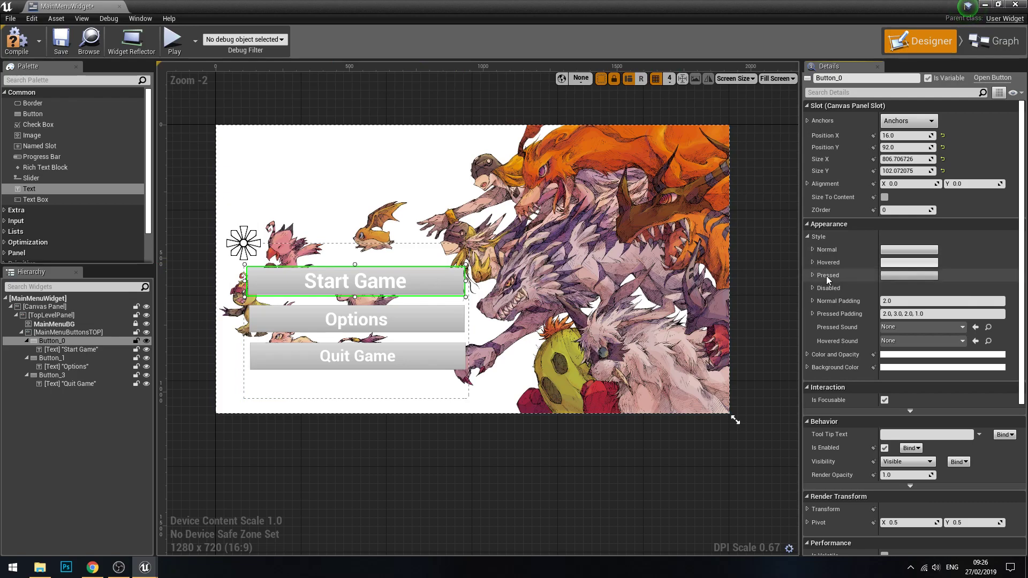
pyautogui.click(813, 263)
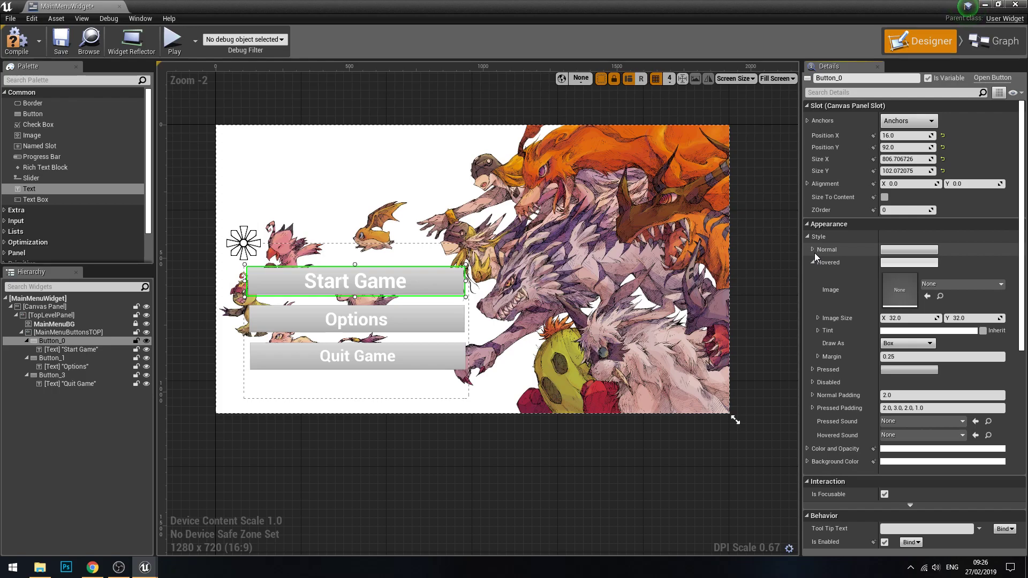
pyautogui.click(433, 385)
pyautogui.click(424, 323)
pyautogui.click(434, 406)
pyautogui.click(415, 360)
pyautogui.click(417, 320)
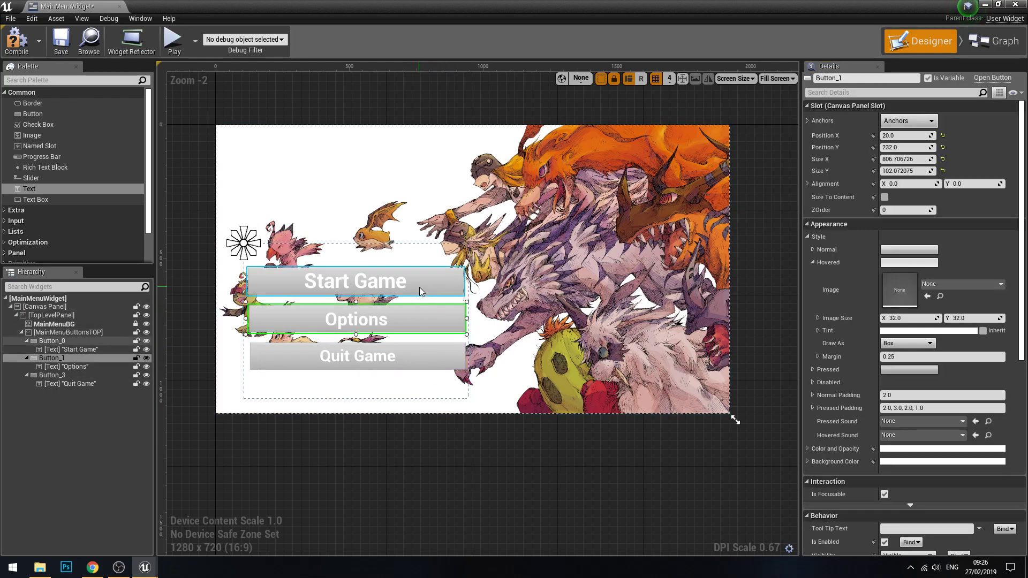
pyautogui.click(460, 467)
# Step: Compile and save the widget, make the MainMenuButtonsTOP panel a variable, and save the widget again
pyautogui.click(17, 41)
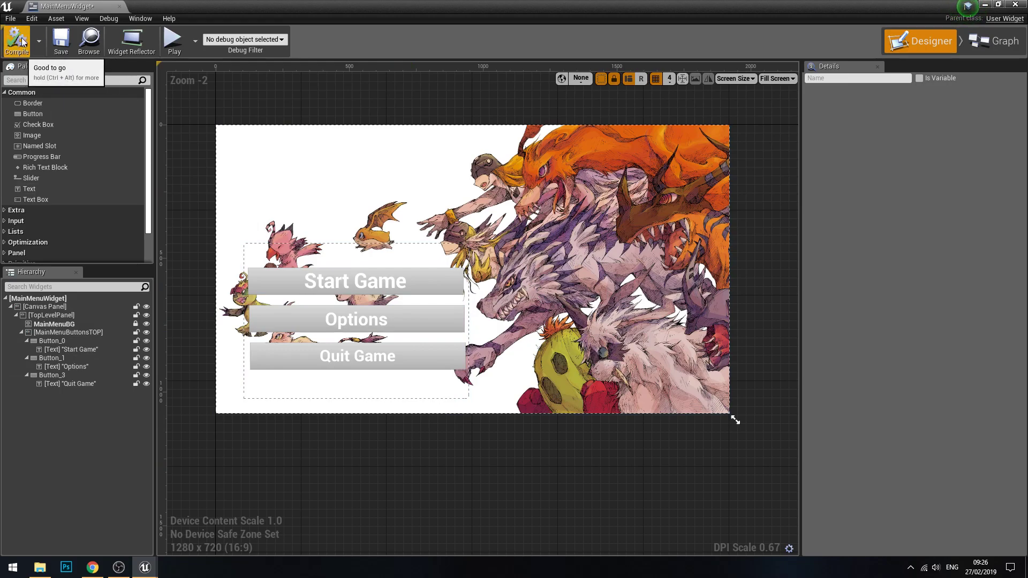
pyautogui.click(60, 40)
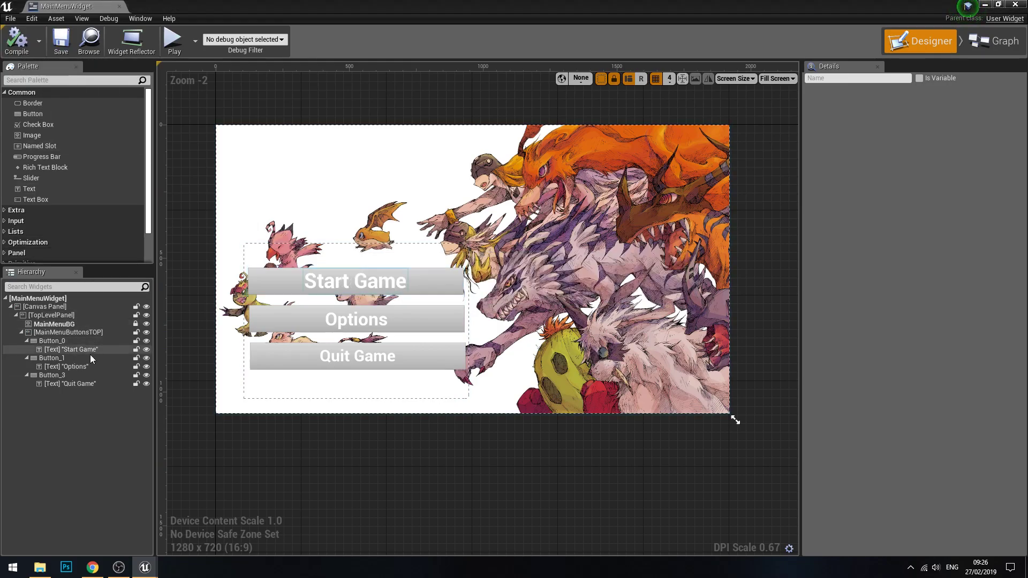
pyautogui.click(68, 333)
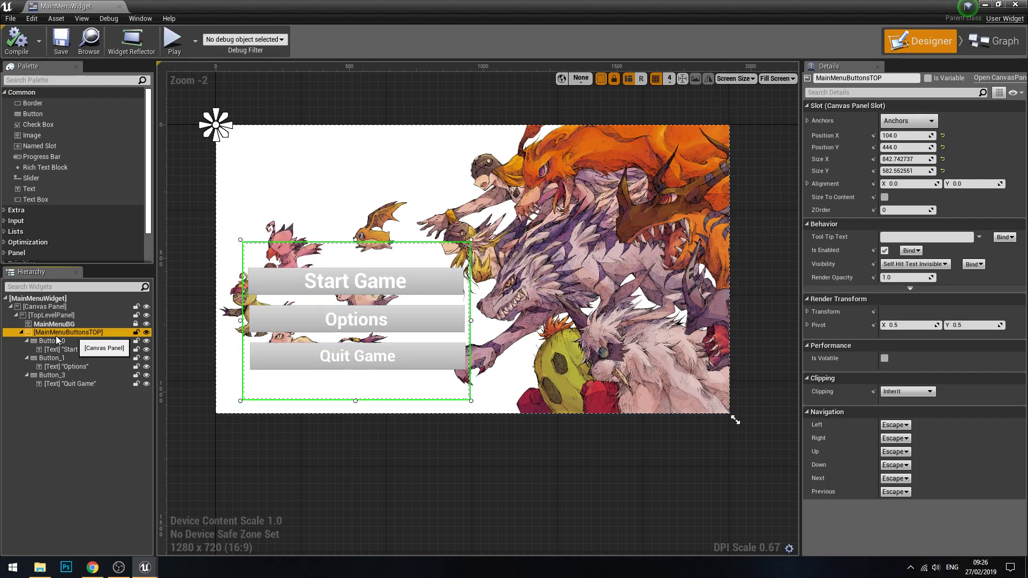
pyautogui.click(927, 79)
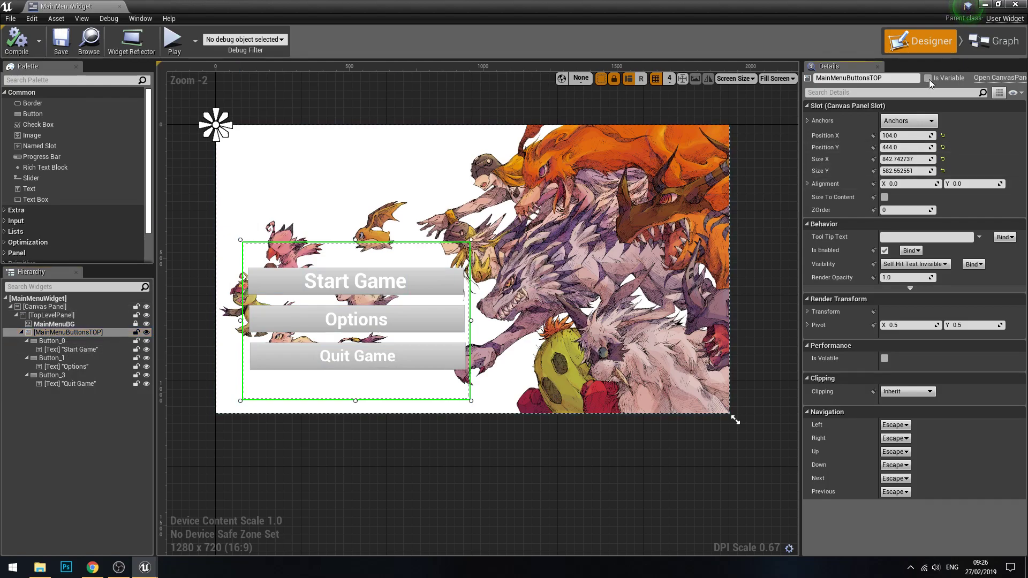
pyautogui.click(60, 45)
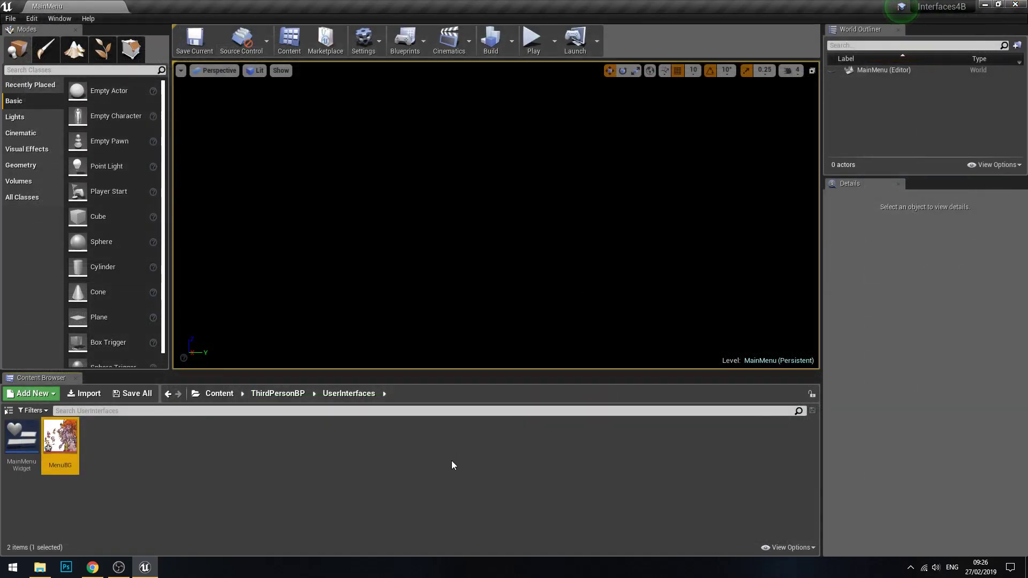
pyautogui.click(452, 464)
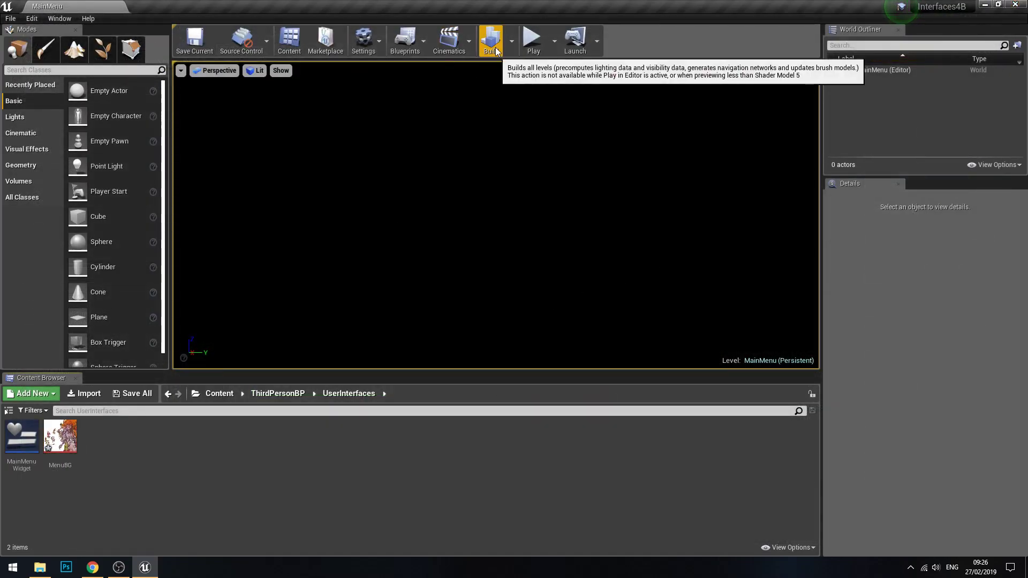
# Step: Open the MainMenu level's blueprint and delete the default event node below Event BeginPlay
pyautogui.click(420, 47)
pyautogui.moveTo(464, 114)
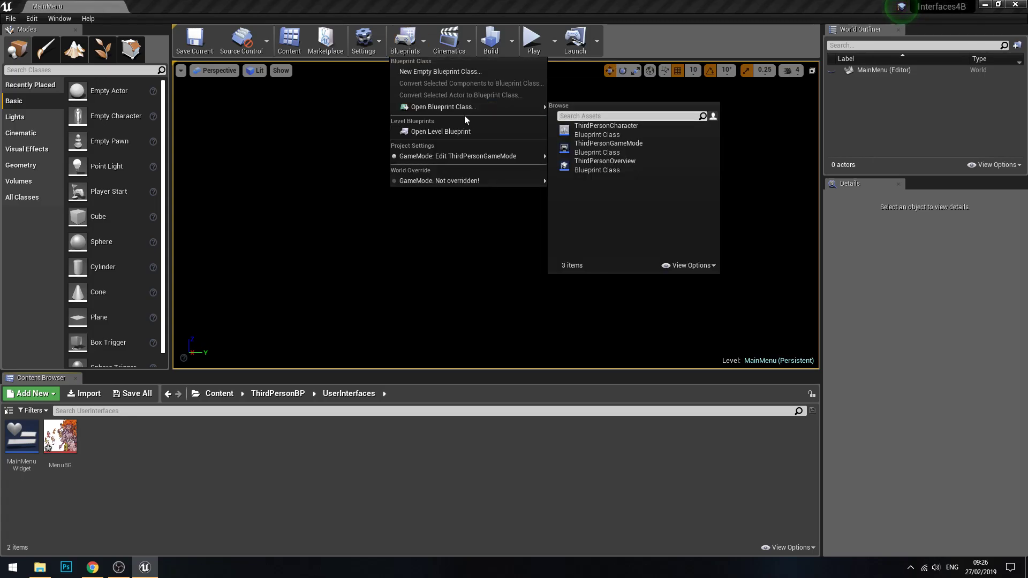
pyautogui.click(455, 131)
pyautogui.click(349, 312)
pyautogui.press('Delete')
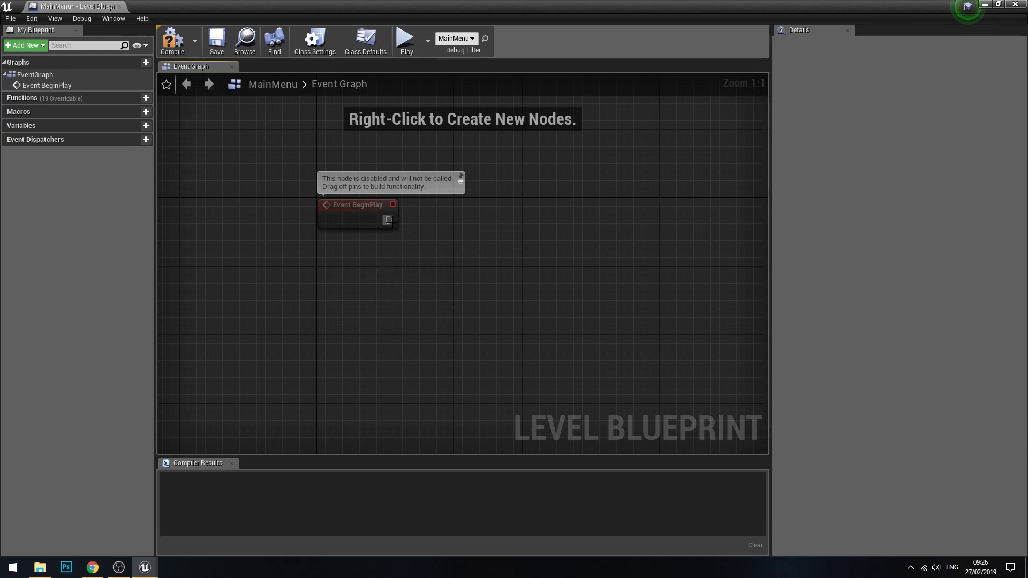
# Step: Add a Create Widget node wired from Event BeginPlay and set its class to MainMenuWidget
pyautogui.moveTo(388, 220); pyautogui.dragTo(441, 220)
pyautogui.write('create widget')
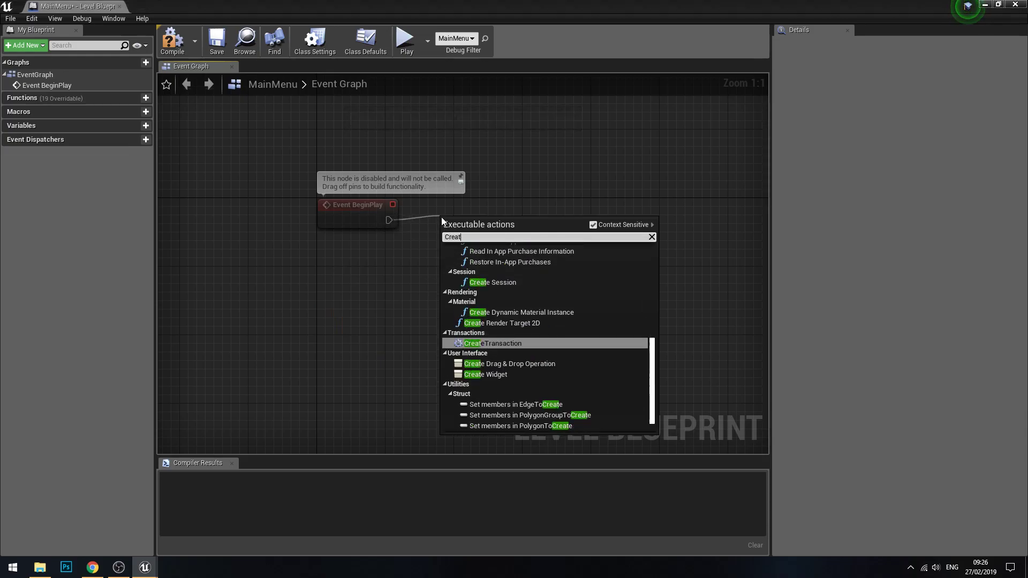
pyautogui.press('Return')
pyautogui.moveTo(469, 226); pyautogui.dragTo(478, 209)
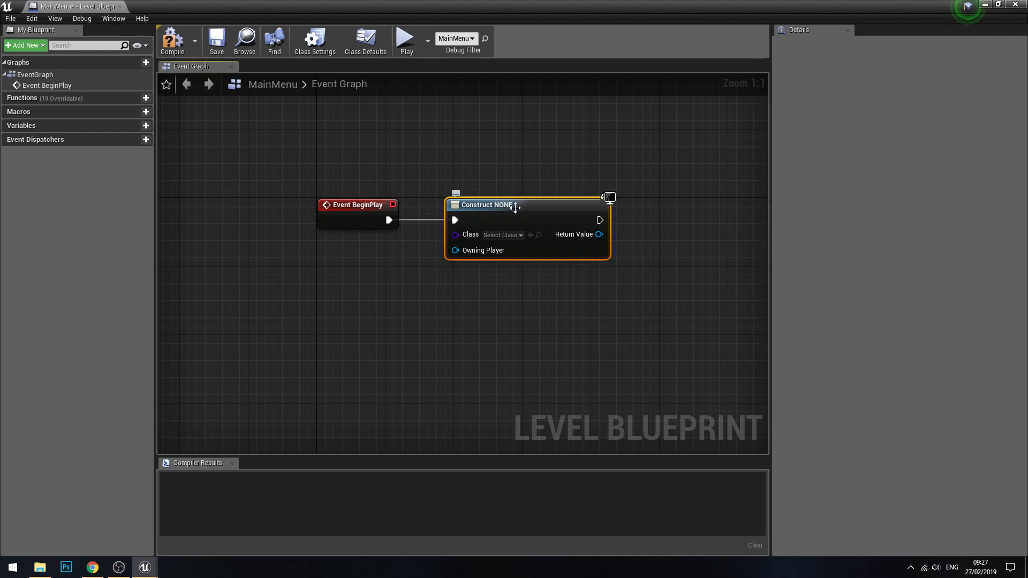
pyautogui.click(496, 235)
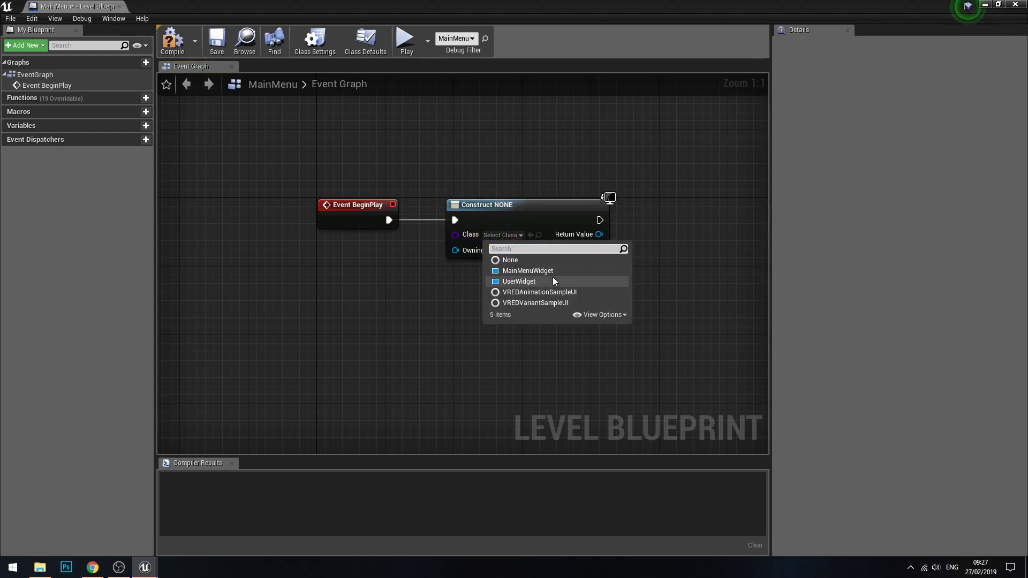
pyautogui.click(554, 271)
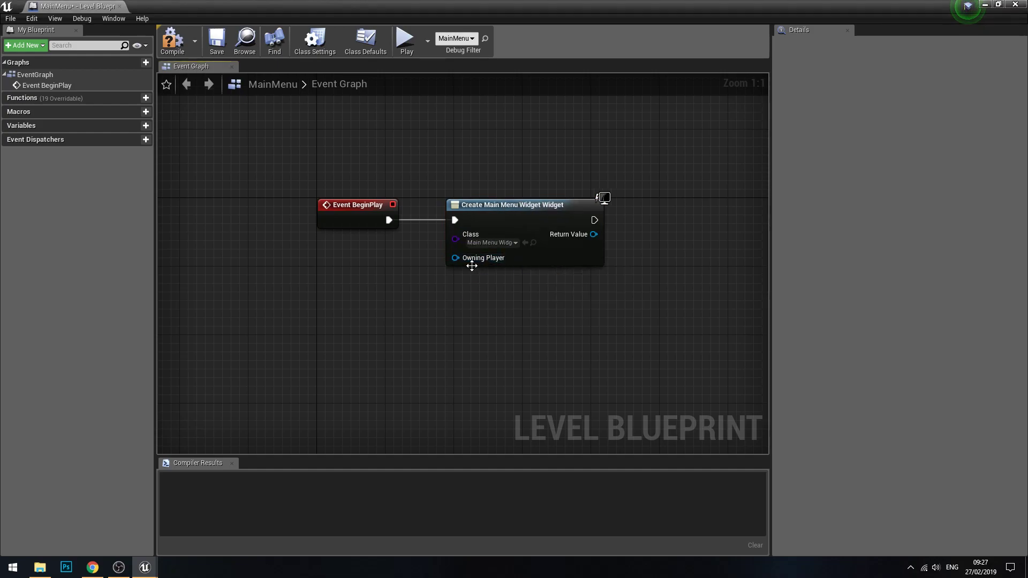
# Step: Add a Get Player Controller node feeding the Create Widget node's Owning Player input, and place it below Event BeginPlay
pyautogui.moveTo(455, 258); pyautogui.dragTo(374, 296)
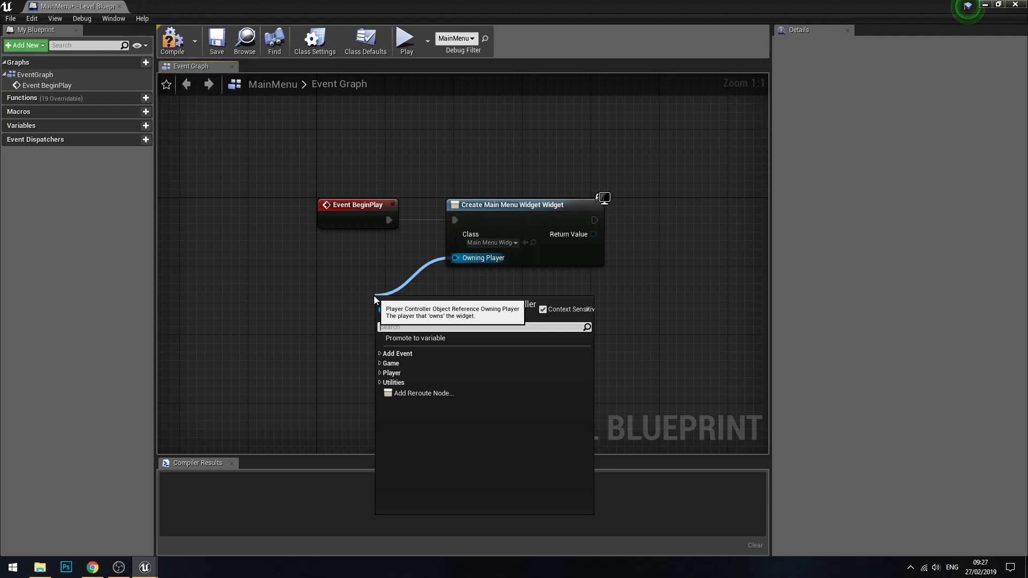
pyautogui.write('get player')
pyautogui.press('Up')
pyautogui.press('Return')
pyautogui.moveTo(481, 301); pyautogui.dragTo(395, 258)
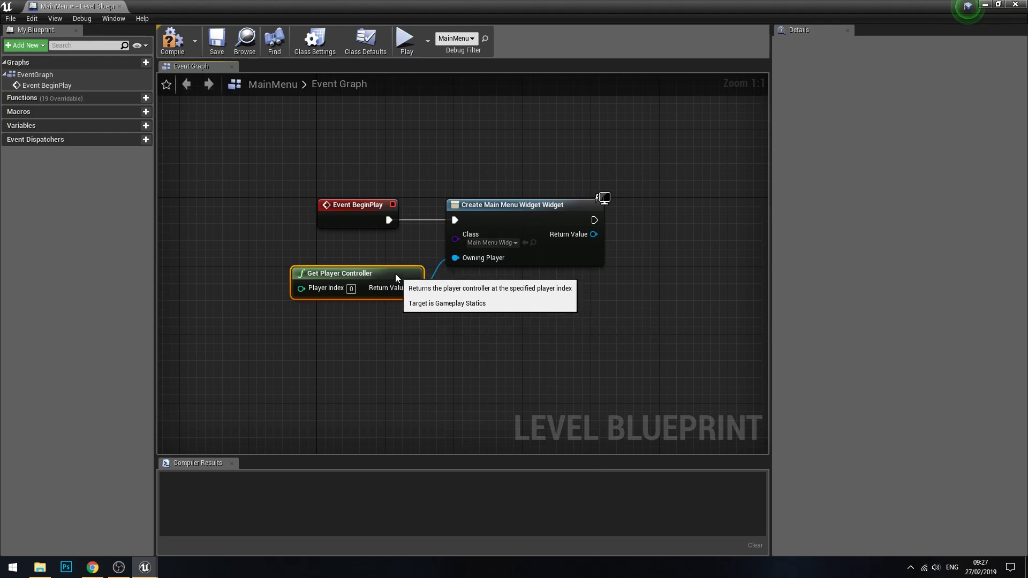
# Step: Add an Add to Viewport node from the Create Widget node's Return Value and position it beside that node
pyautogui.click(492, 302)
pyautogui.moveTo(492, 303); pyautogui.dragTo(386, 300, button='right')
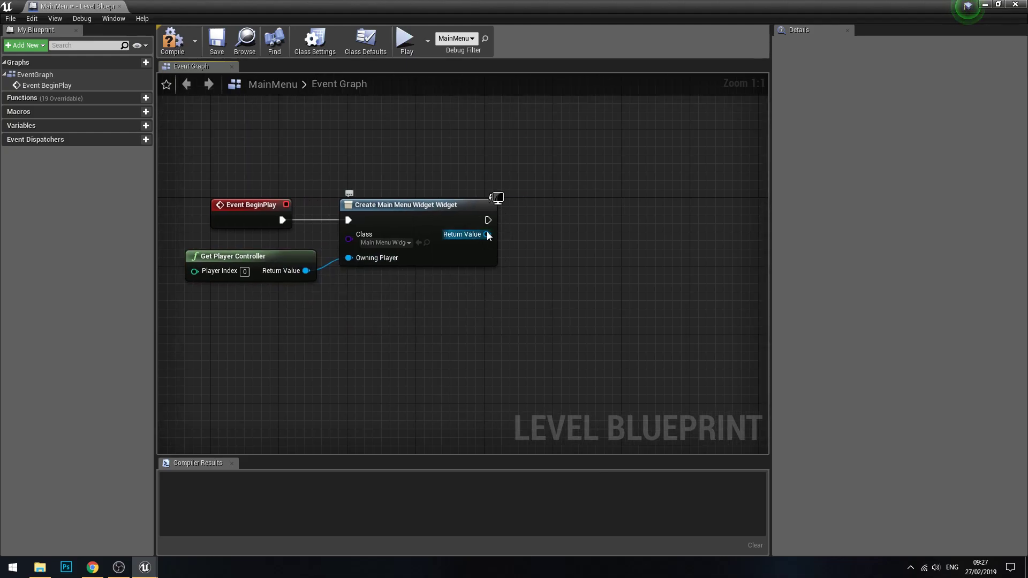
pyautogui.moveTo(486, 234); pyautogui.dragTo(582, 240)
pyautogui.write('Add to vi')
pyautogui.press('Return')
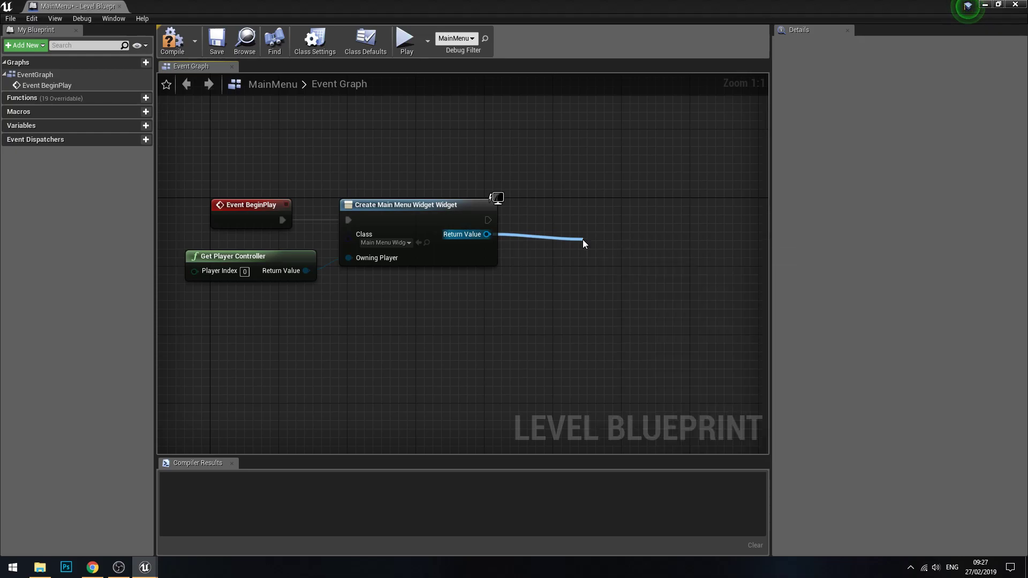
pyautogui.moveTo(611, 234); pyautogui.dragTo(584, 201)
pyautogui.click(671, 296)
pyautogui.moveTo(671, 297); pyautogui.dragTo(594, 290, button='right')
pyautogui.moveTo(481, 318); pyautogui.dragTo(497, 312, button='right')
pyautogui.moveTo(583, 207); pyautogui.dragTo(634, 204)
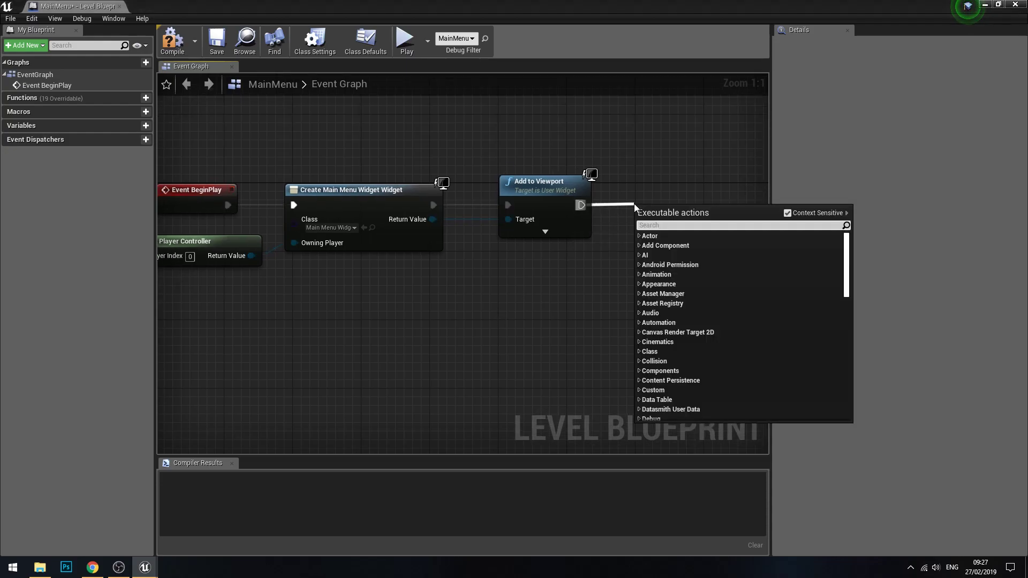
pyautogui.write('Set show')
pyautogui.hotkey('ctrl', 'a')
pyautogui.press('BackSpace')
pyautogui.click(628, 248)
# Step: Search all possible actions without context sensitivity for "Show curs" and add a Set Show Mouse Cursor node beside Add to Viewport
pyautogui.rightClick(629, 248)
pyautogui.write('Set show')
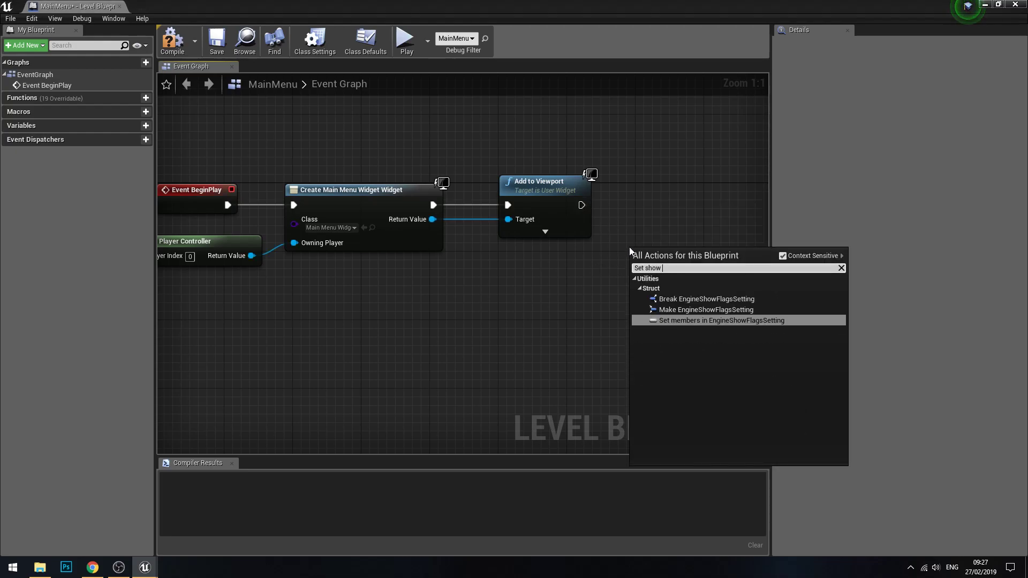
pyautogui.write('Show curs')
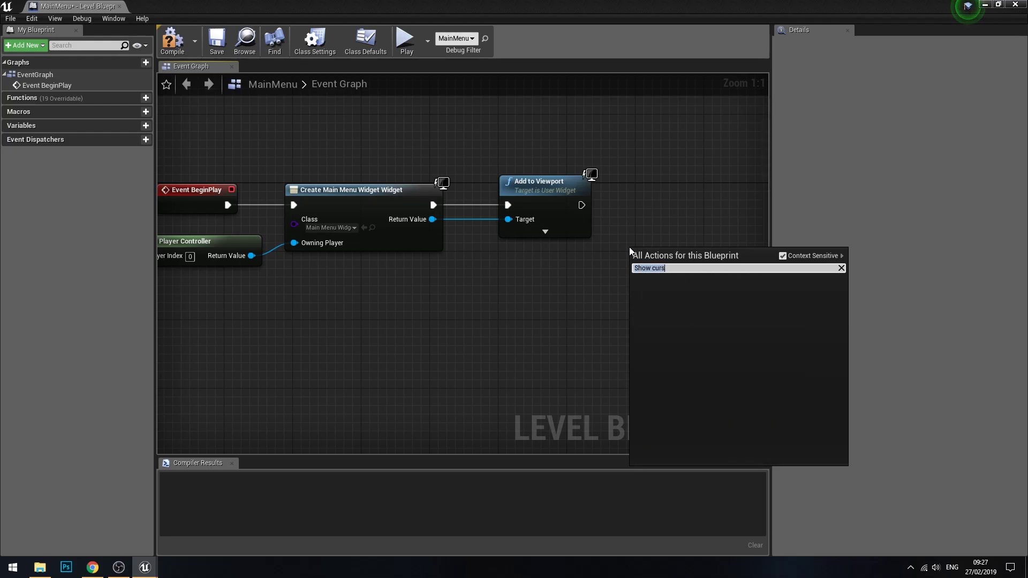
pyautogui.click(783, 255)
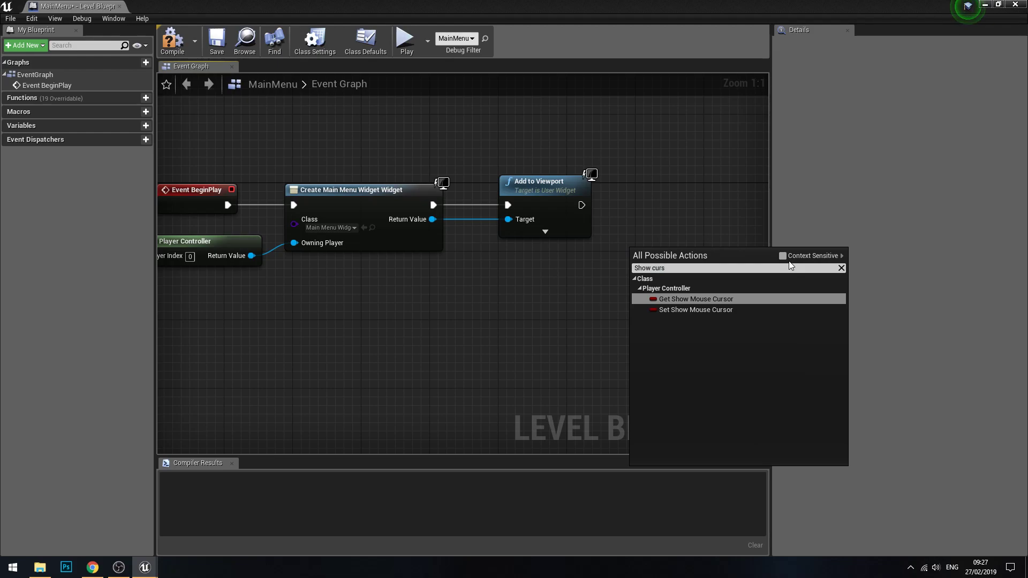
pyautogui.click(690, 311)
pyautogui.moveTo(691, 252); pyautogui.dragTo(698, 192)
# Step: Wire Add to Viewport's execution output to the Show Mouse Cursor SET node, align the node, and re-enable context-sensitive action filtering
pyautogui.moveTo(582, 205); pyautogui.dragTo(646, 190)
pyautogui.moveTo(683, 186); pyautogui.dragTo(684, 203)
pyautogui.moveTo(581, 205); pyautogui.dragTo(588, 256)
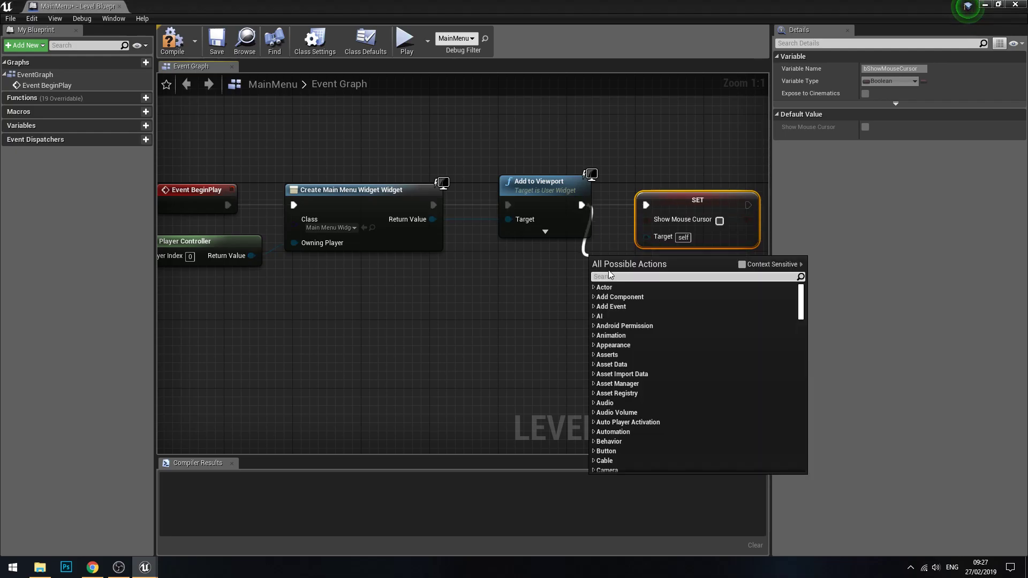
pyautogui.click(742, 265)
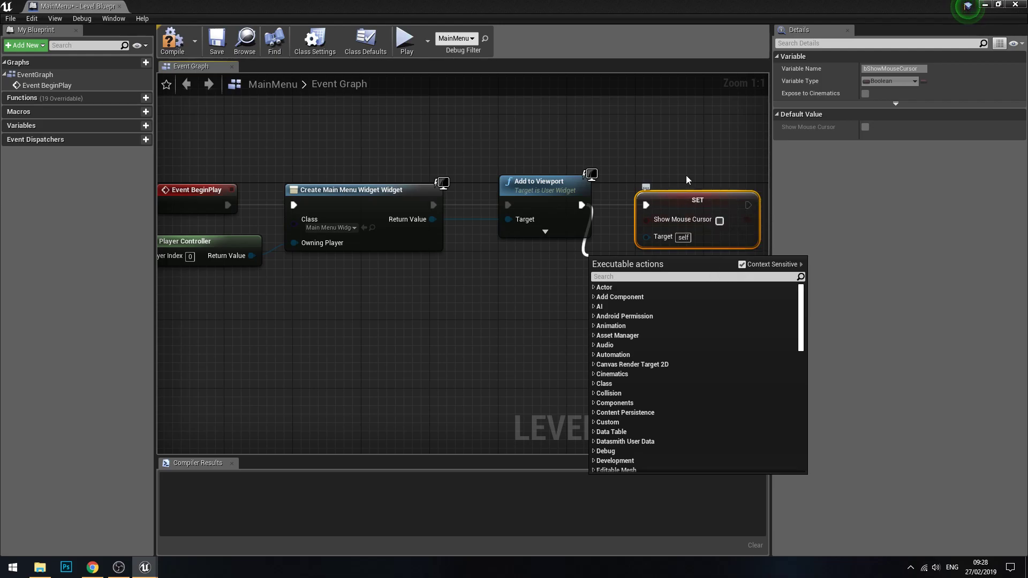
# Step: Connect the Get Player Controller node's Return Value to the Target input of the Show Mouse Cursor SET node
pyautogui.click(667, 172)
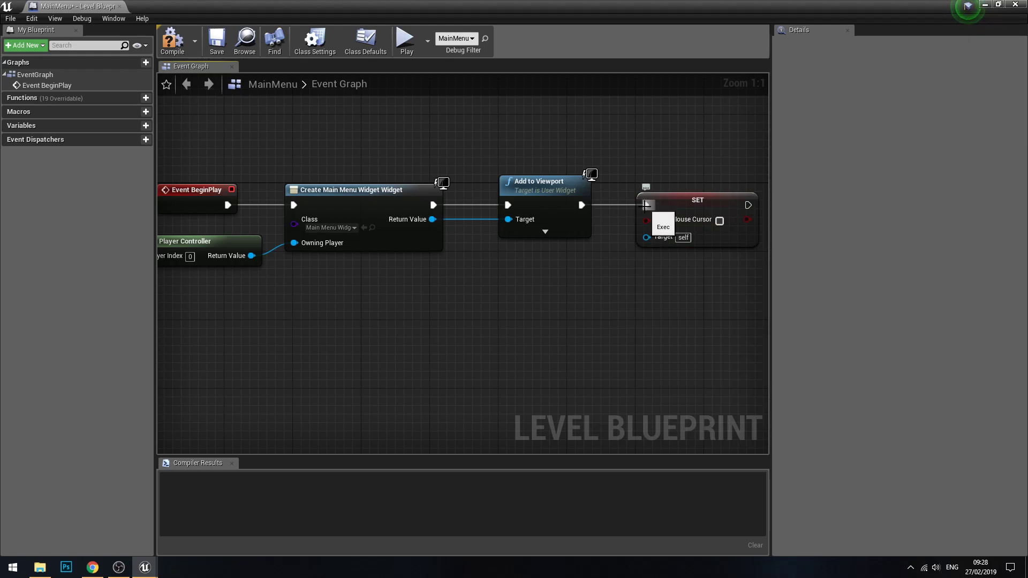
pyautogui.click(680, 225)
pyautogui.moveTo(631, 291); pyautogui.dragTo(641, 273, button='right')
pyautogui.moveTo(263, 237); pyautogui.dragTo(671, 224)
pyautogui.click(637, 277)
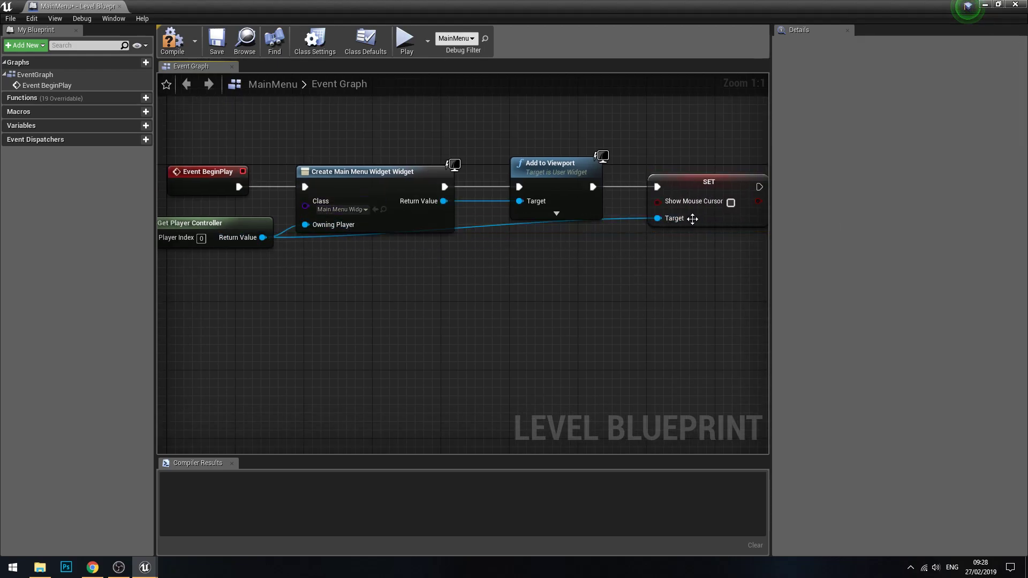
pyautogui.click(712, 223)
pyautogui.click(229, 222)
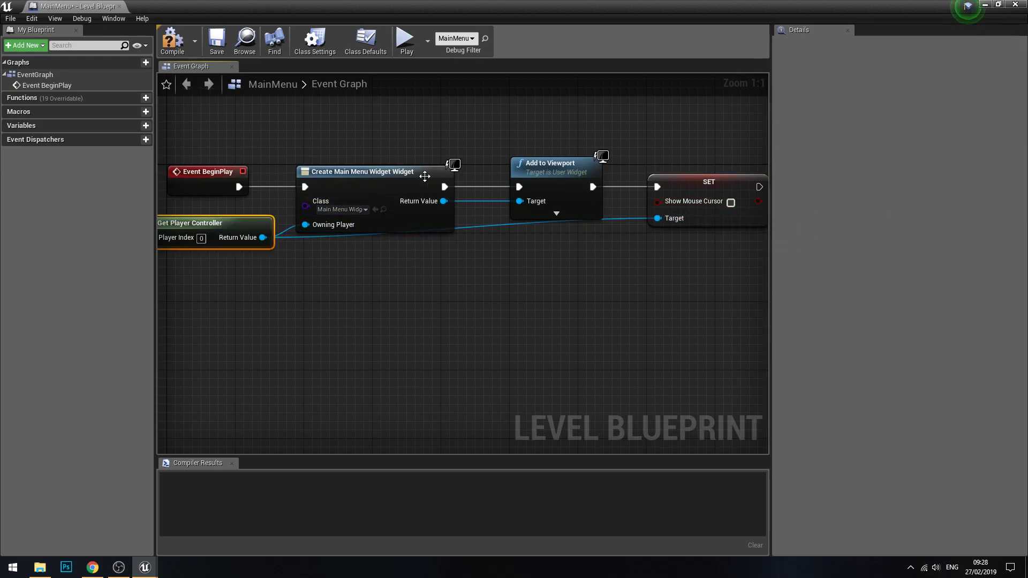
# Step: Enable Show Mouse Cursor on the SET node, then compile, save and close the level blueprint
pyautogui.moveTo(632, 283); pyautogui.dragTo(580, 287, button='right')
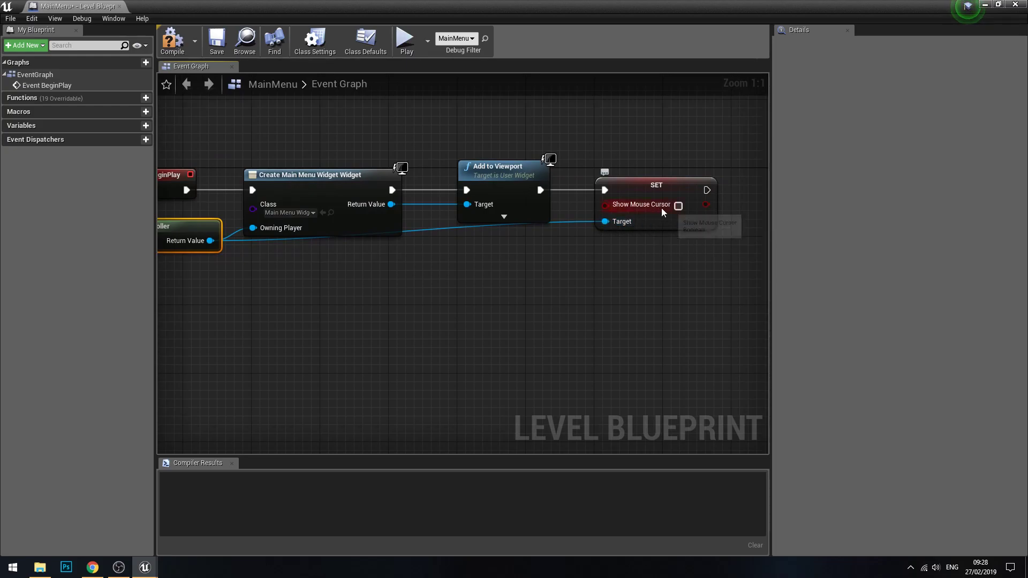
pyautogui.click(679, 206)
pyautogui.click(583, 265)
pyautogui.click(172, 40)
pyautogui.click(218, 43)
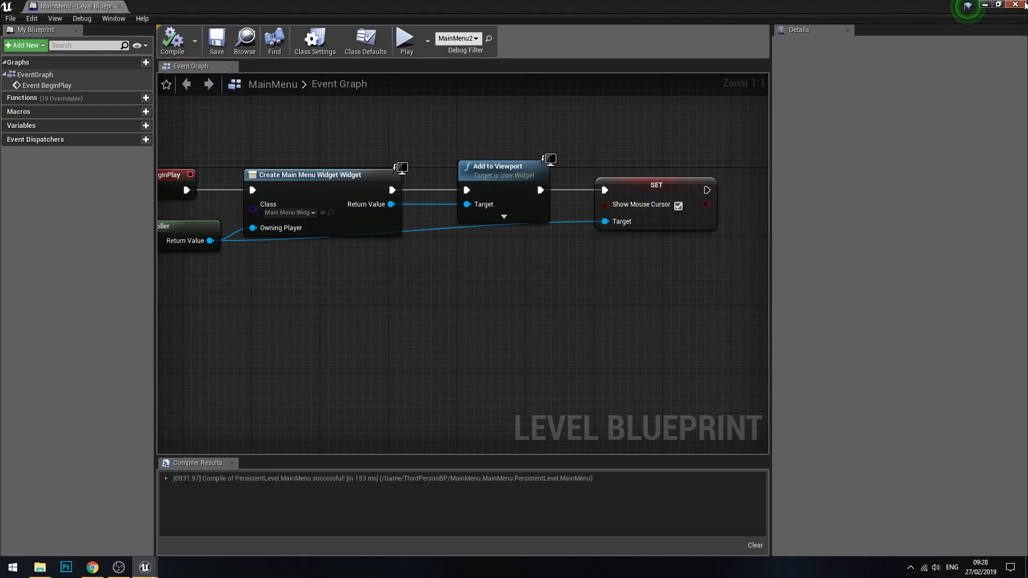
pyautogui.click(1023, 6)
# Step: Preview the main menu level in the viewport and as a Standalone Game, saving the MenuBG texture
pyautogui.click(532, 38)
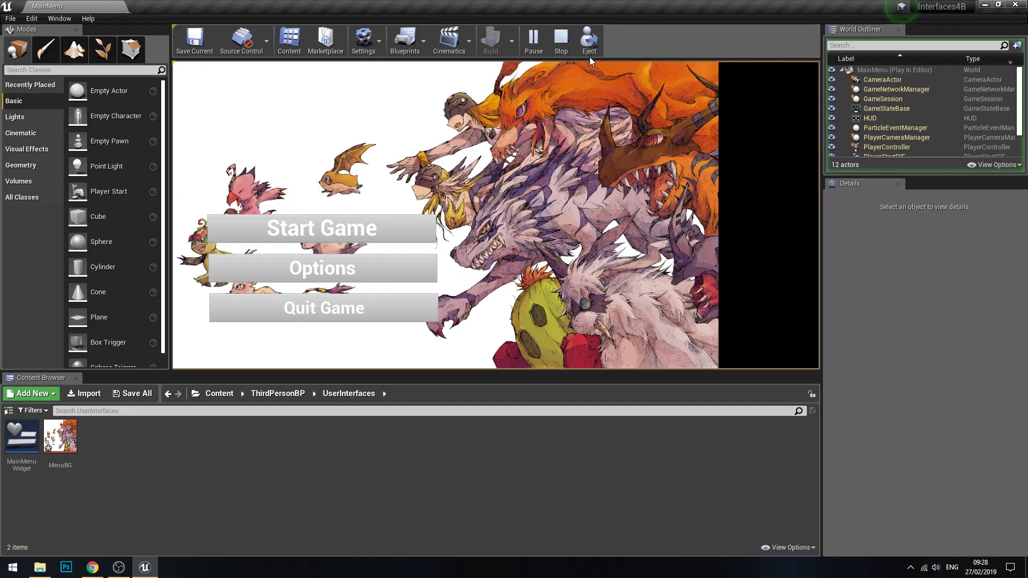
pyautogui.click(561, 39)
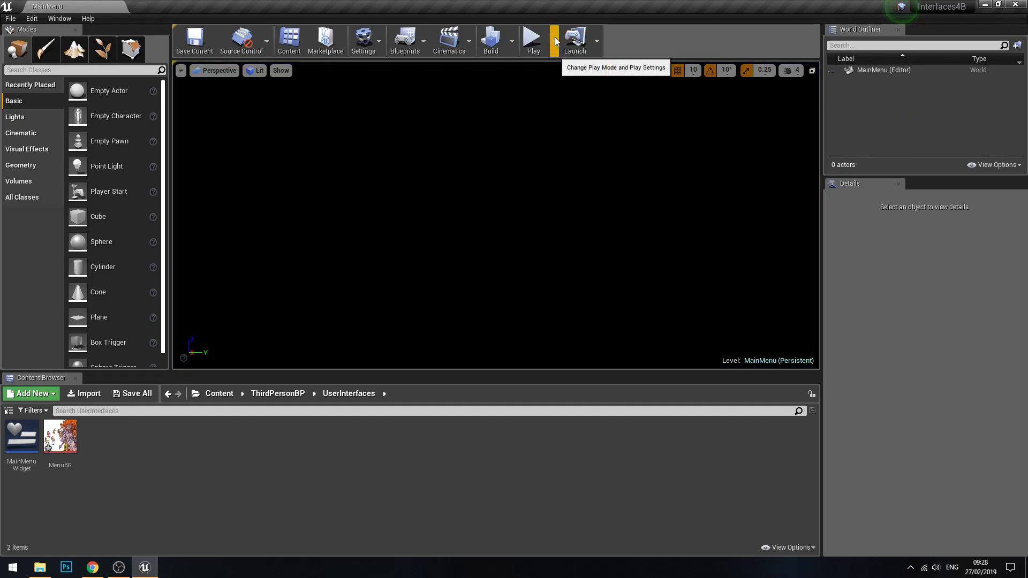
pyautogui.click(555, 39)
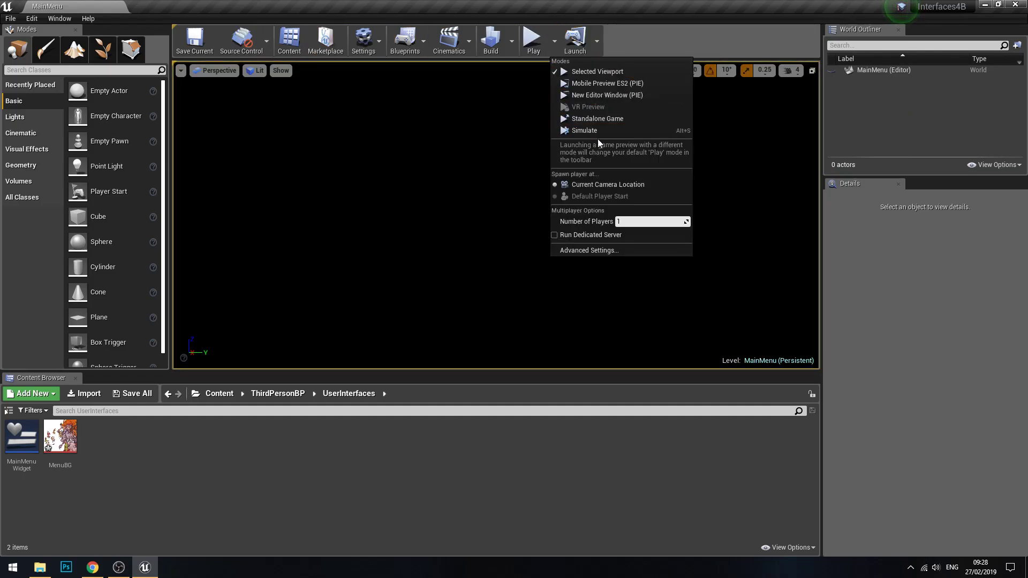
pyautogui.click(602, 118)
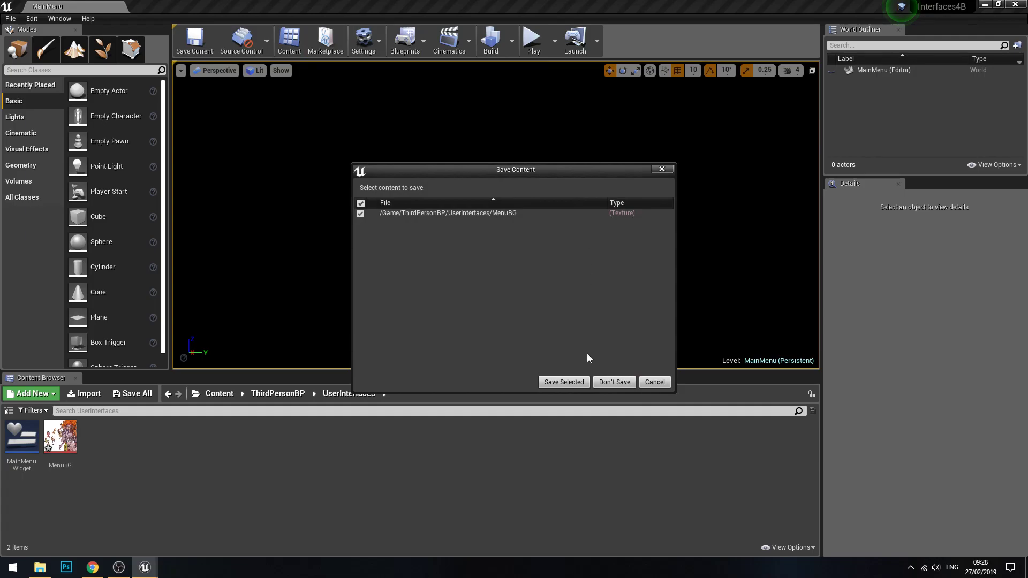
pyautogui.click(567, 380)
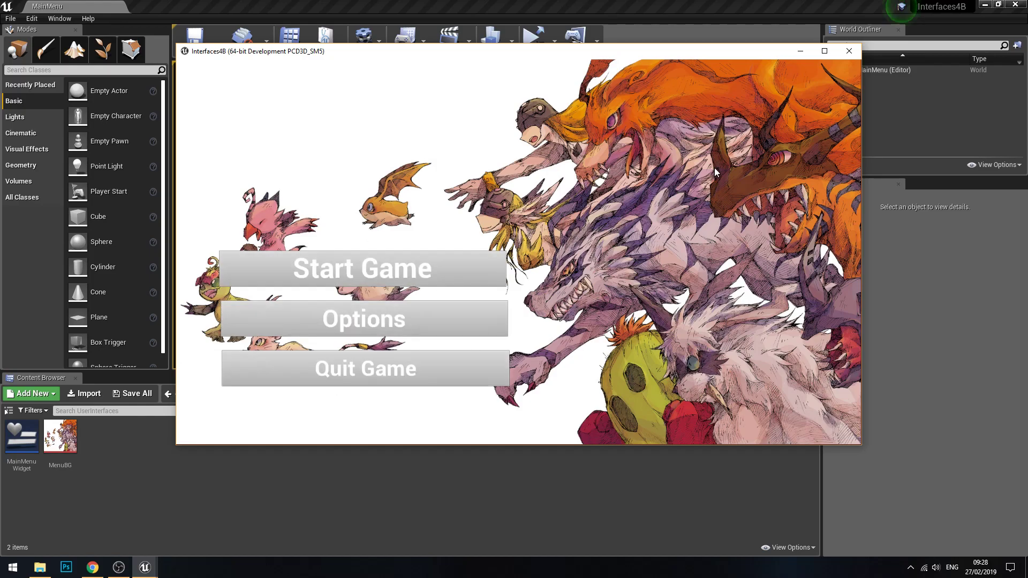
pyautogui.hotkey('alt', 'Tab')
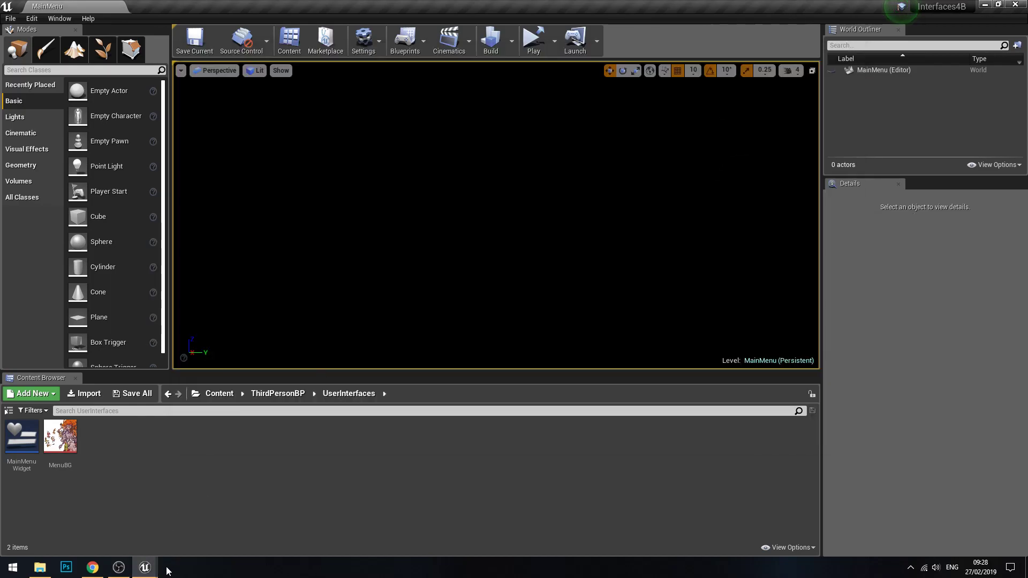
pyautogui.moveTo(146, 572)
pyautogui.click(251, 486)
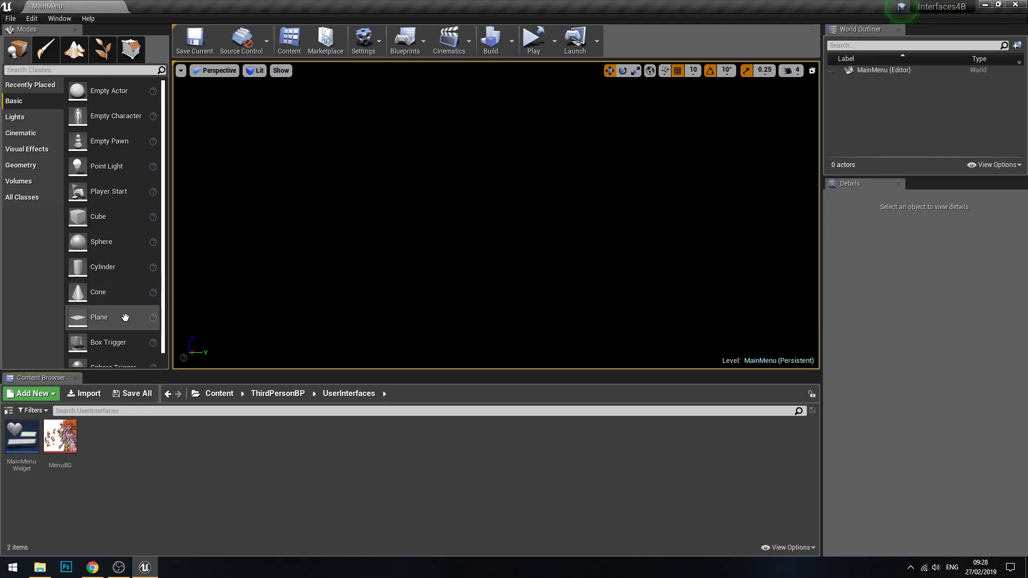
# Step: Open MainMenuWidget and add an On Released event for the Start Game button
pyautogui.doubleClick(17, 449)
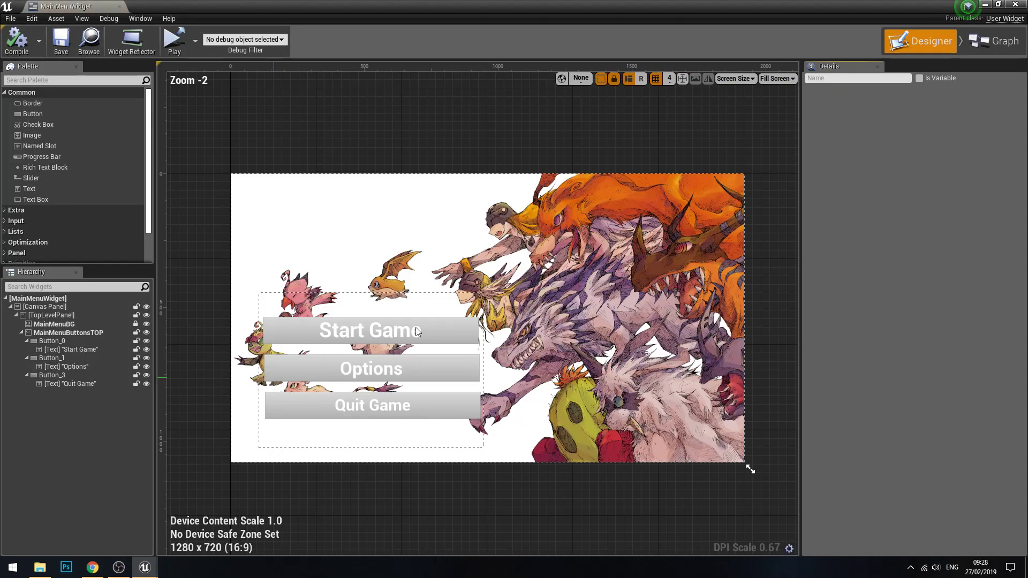
pyautogui.click(444, 336)
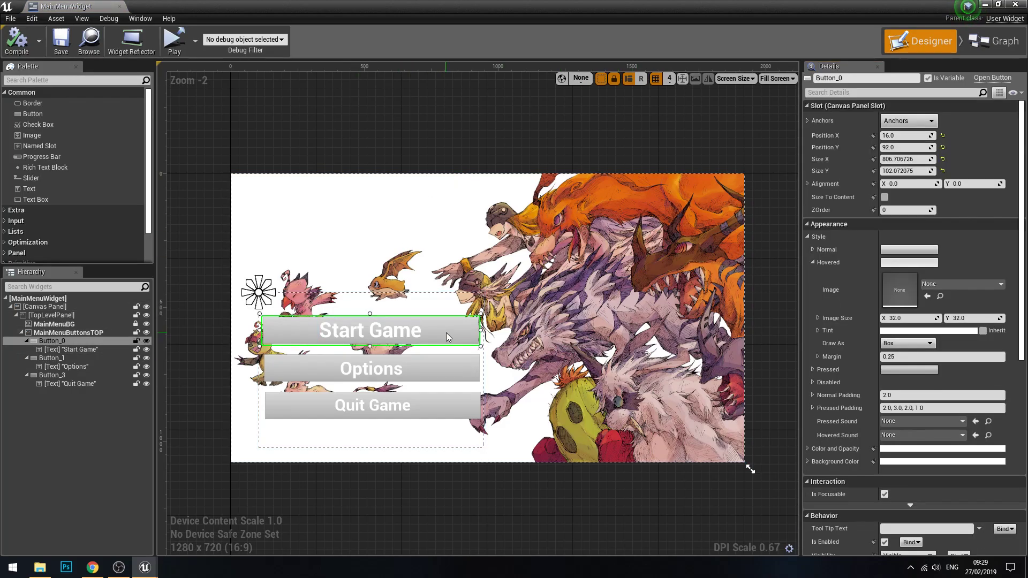
pyautogui.scroll(-10, 961, 232)
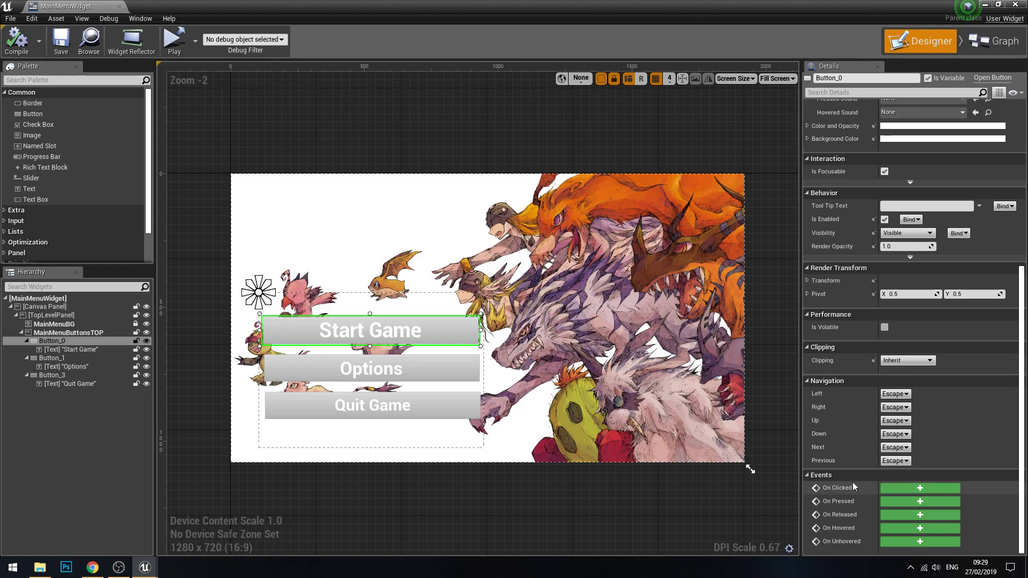
pyautogui.click(914, 516)
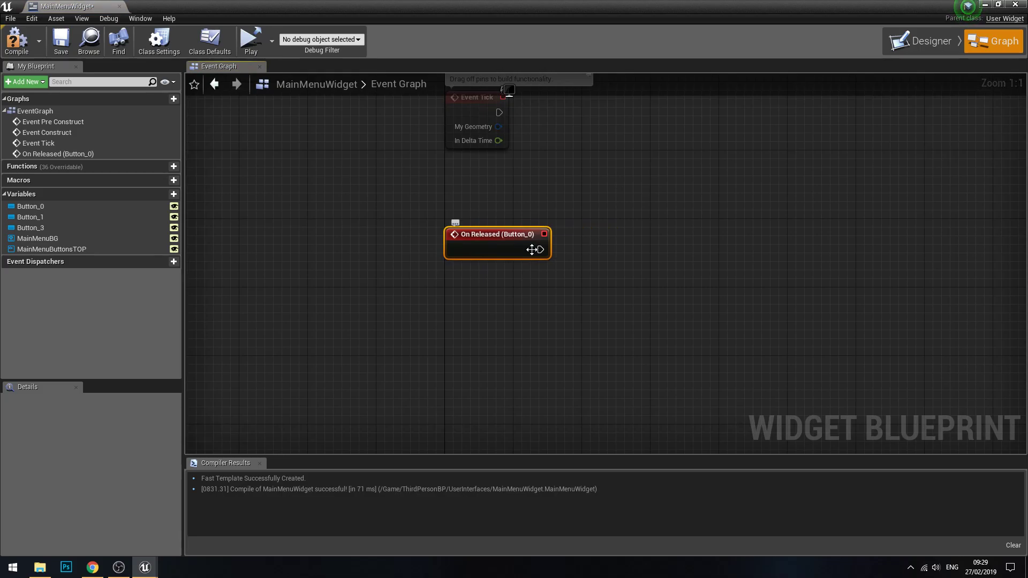
# Step: Add an Open Level node wired to the execution output of the On Released (Button_0) event
pyautogui.moveTo(545, 249); pyautogui.dragTo(608, 249)
pyautogui.write('op')
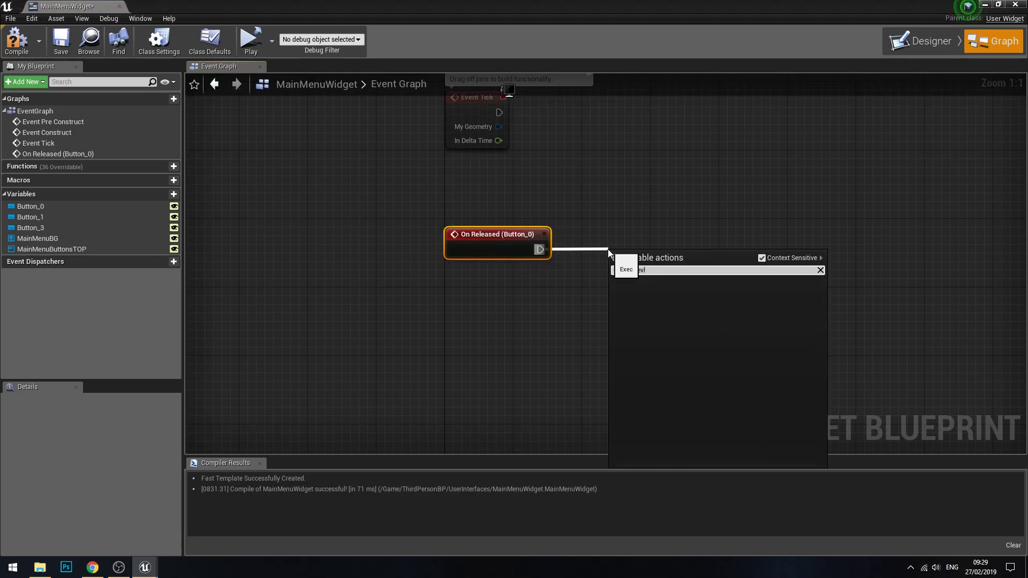
pyautogui.click(752, 291)
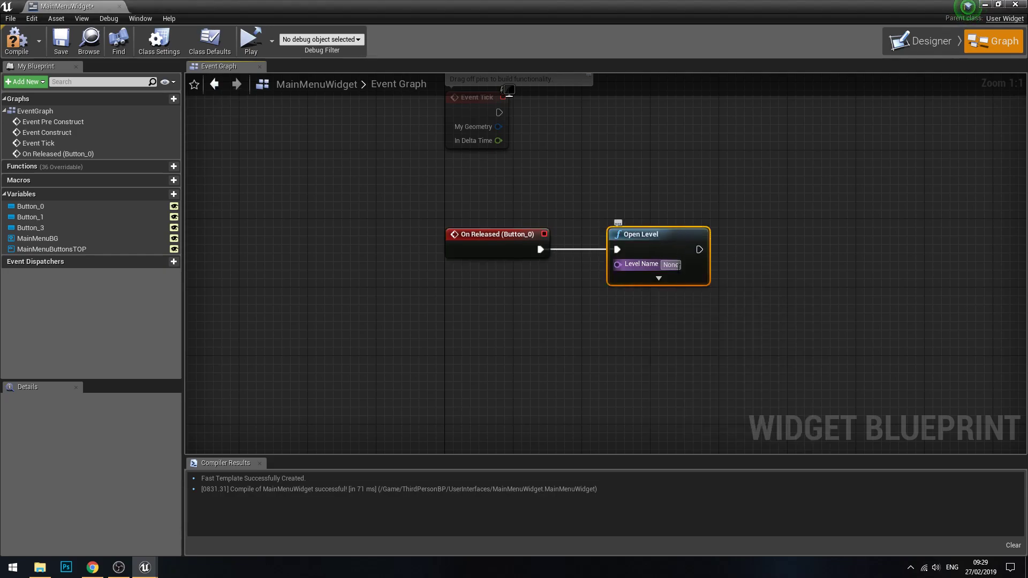
# Step: Copy the ThirdPersonExampleMap asset name from the Maps folder and paste it as the Open Level node's Level Name
pyautogui.moveTo(887, 3); pyautogui.dragTo(928, 70)
pyautogui.click(281, 399)
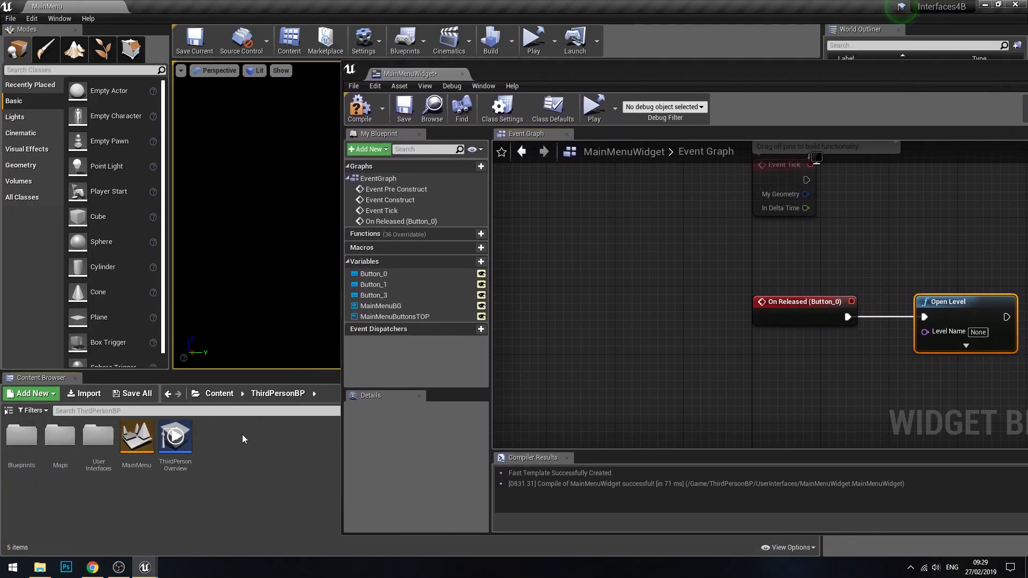
pyautogui.doubleClick(60, 436)
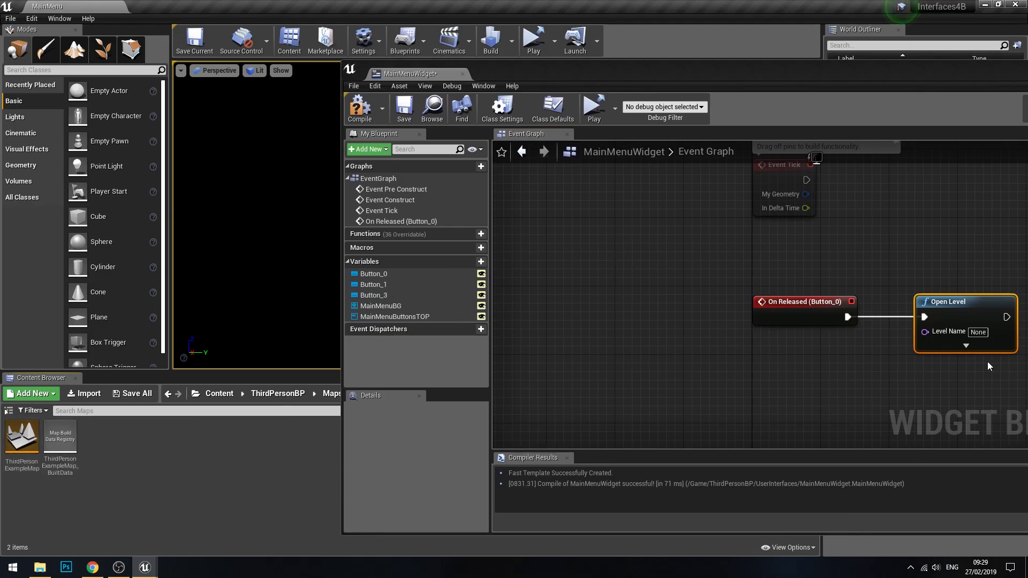
pyautogui.click(22, 445)
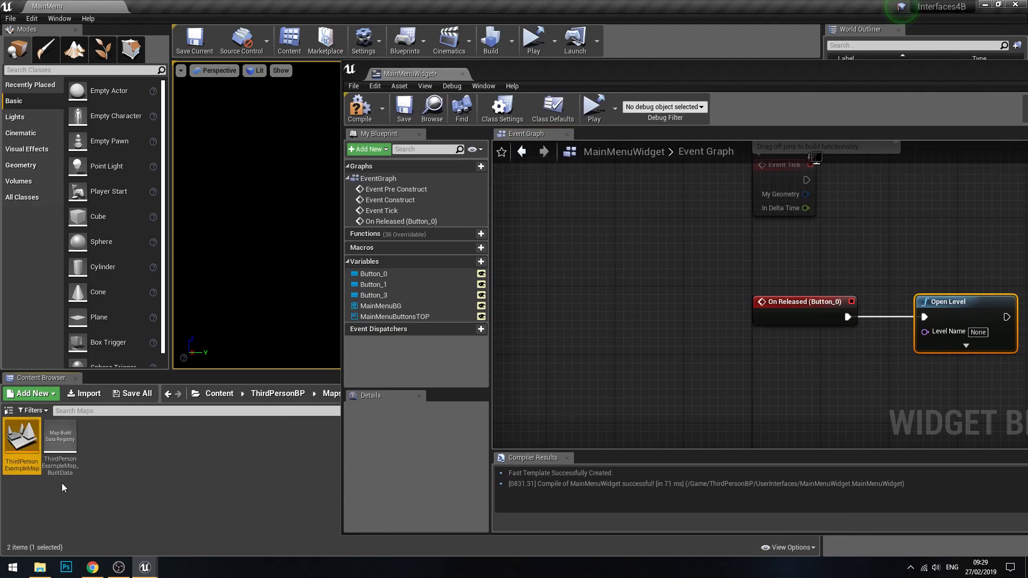
pyautogui.click(37, 465)
pyautogui.hotkey('ctrl', 'c')
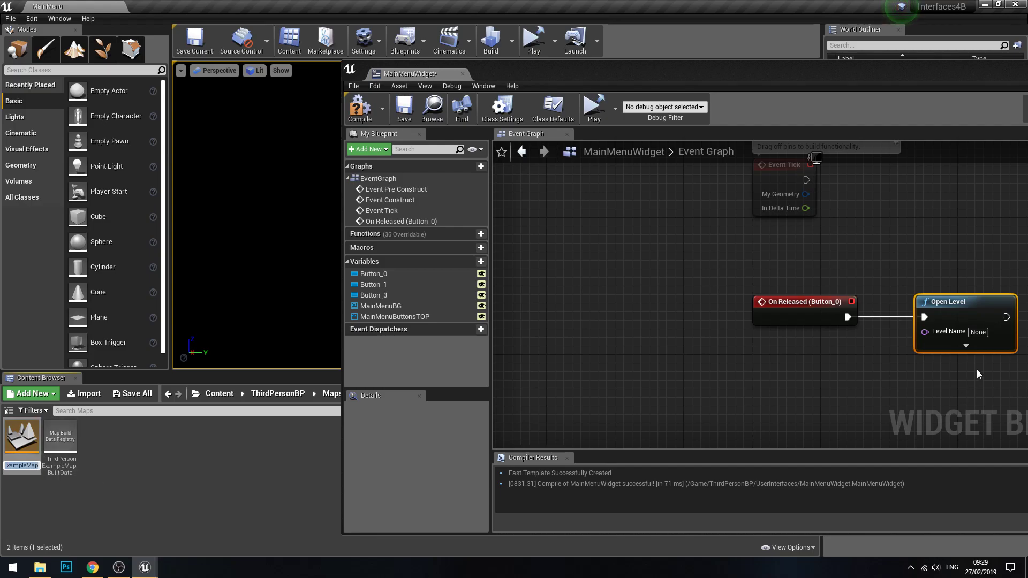
pyautogui.click(978, 333)
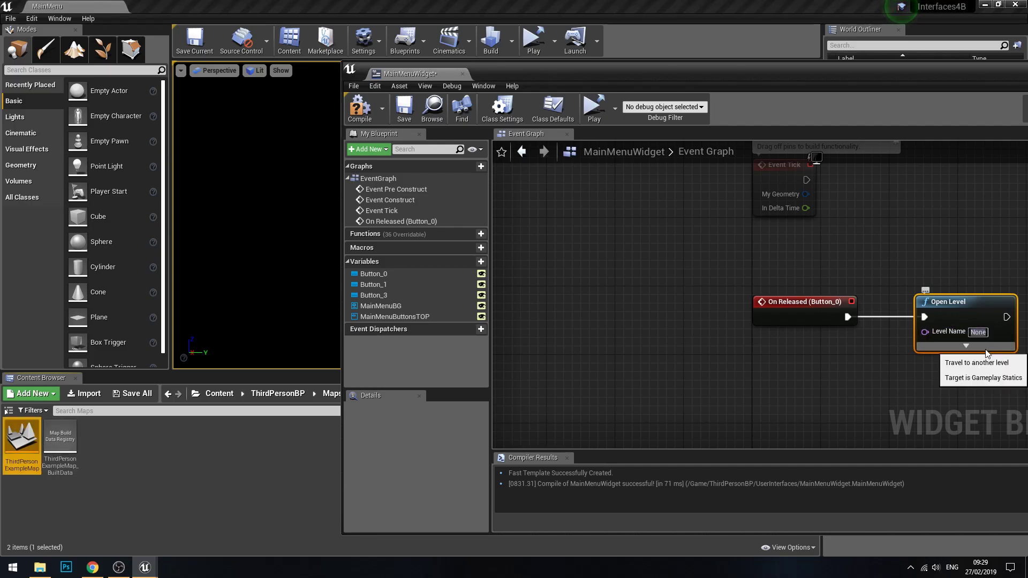
pyautogui.click(980, 333)
pyautogui.hotkey('ctrl', 'v')
pyautogui.click(973, 400)
pyautogui.moveTo(1002, 374); pyautogui.dragTo(780, 366, button='right')
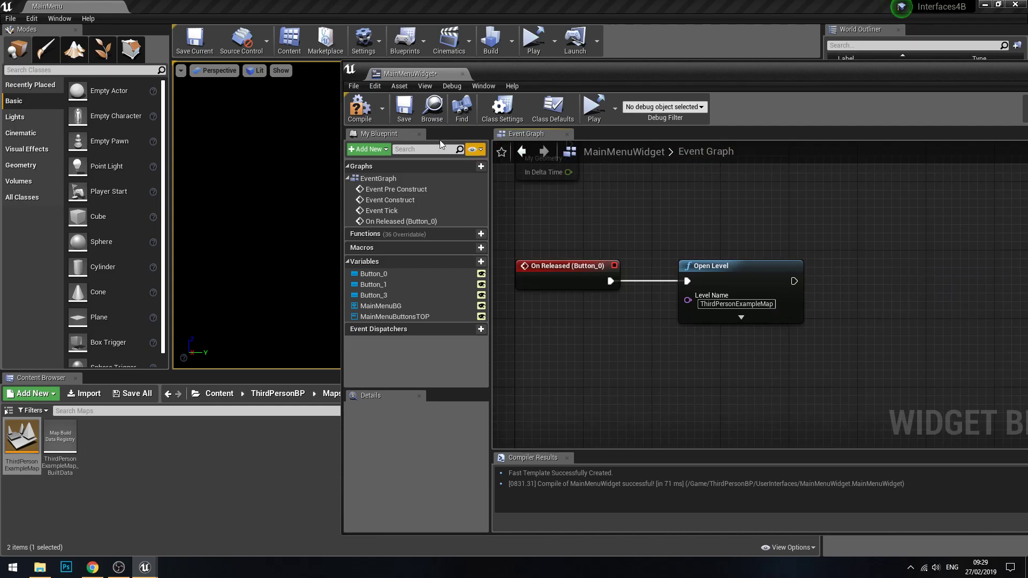
# Step: Compile and save MainMenuWidget, then close its editor window
pyautogui.click(366, 121)
pyautogui.click(404, 111)
pyautogui.moveTo(1015, 73); pyautogui.dragTo(777, 67)
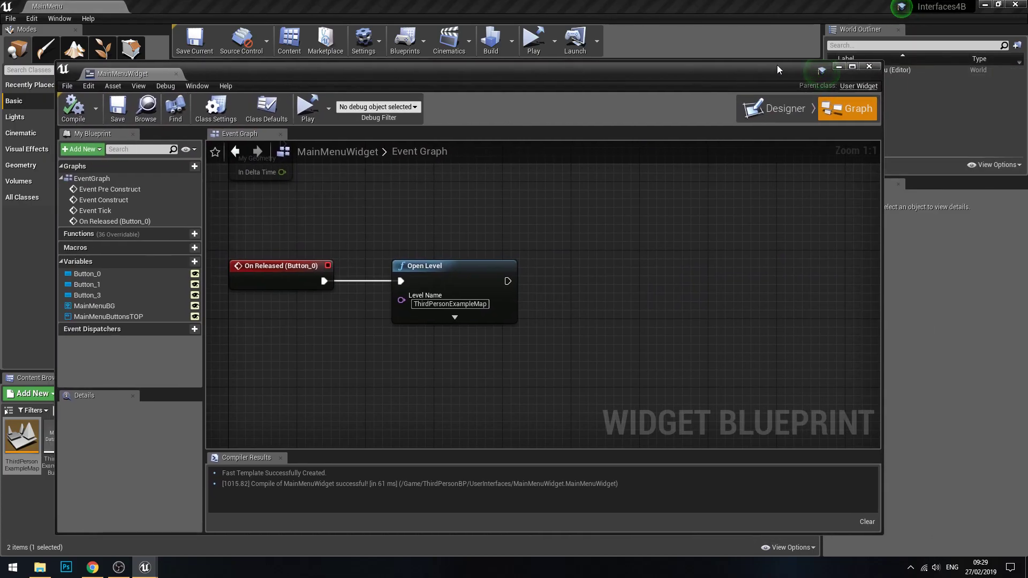
pyautogui.click(868, 66)
# Step: Play the level in the Selected Viewport, test Start Game by running the character forward, and end the play session
pyautogui.click(555, 42)
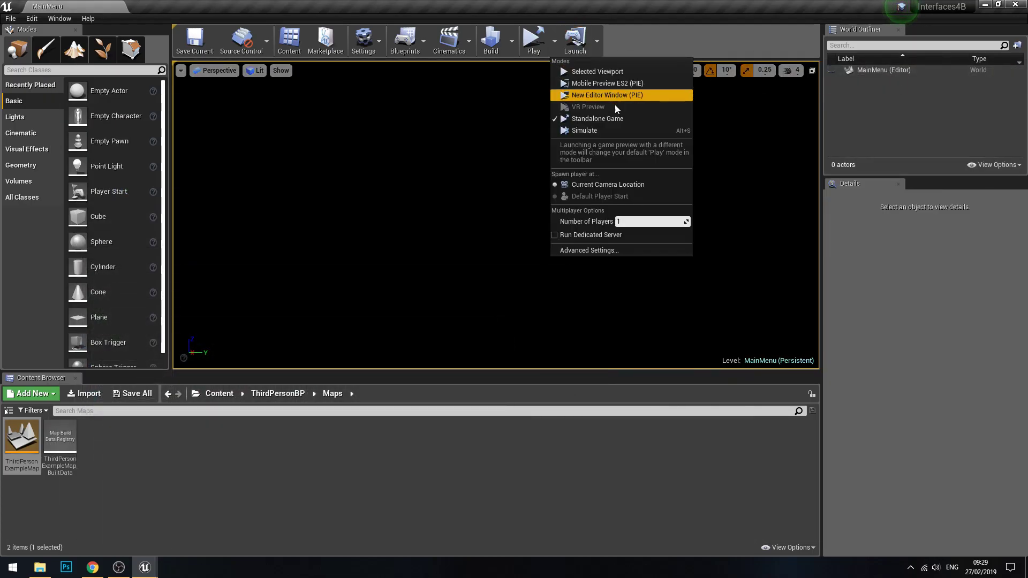
pyautogui.click(606, 69)
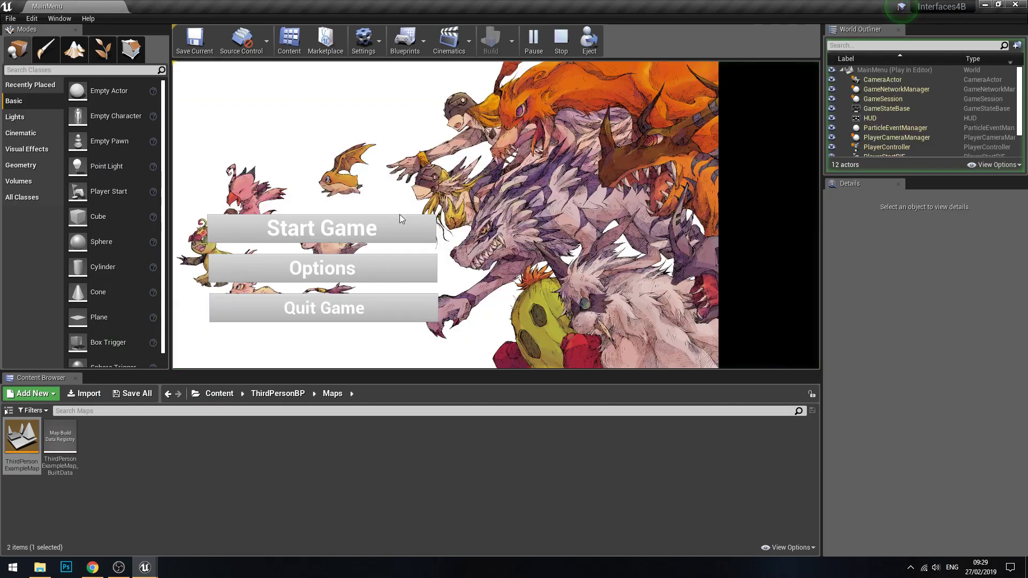
pyautogui.click(406, 211)
pyautogui.click(501, 190)
pyautogui.press('w')
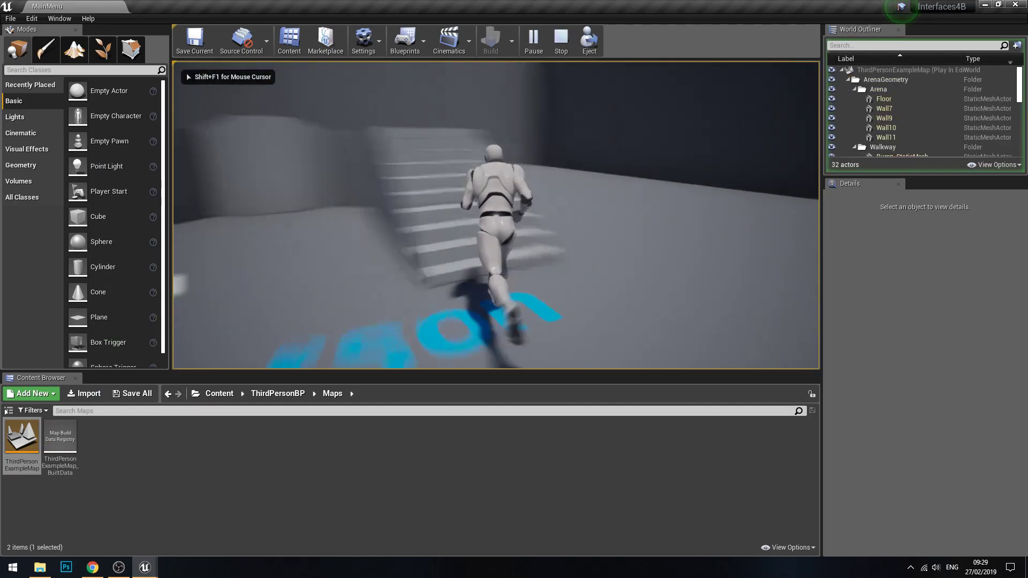
pyautogui.press('Escape')
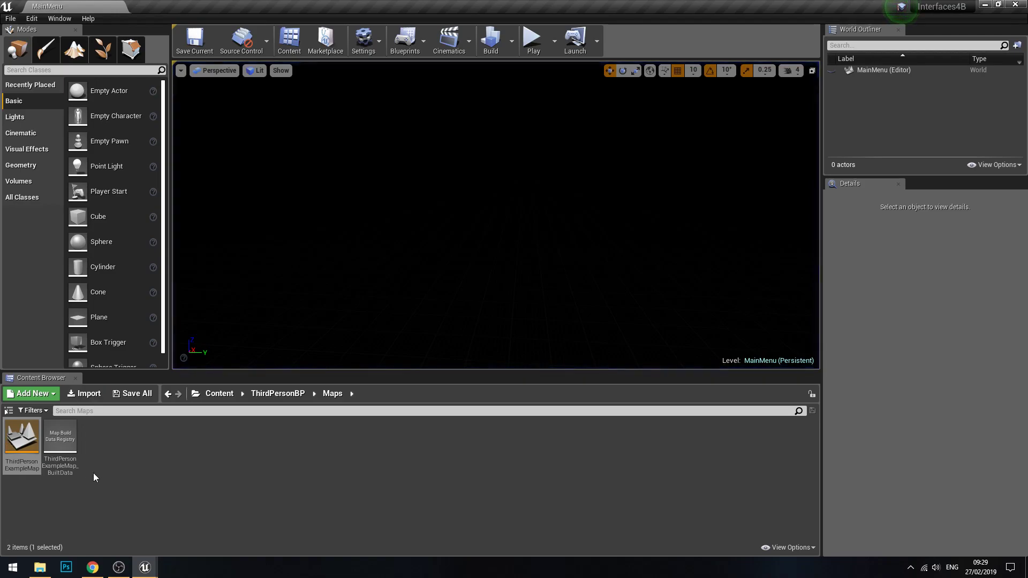
# Step: Reopen MainMenuWidget from the UserInterfaces folder in the Designer and add an On Released event for the Quit Game button
pyautogui.click(277, 394)
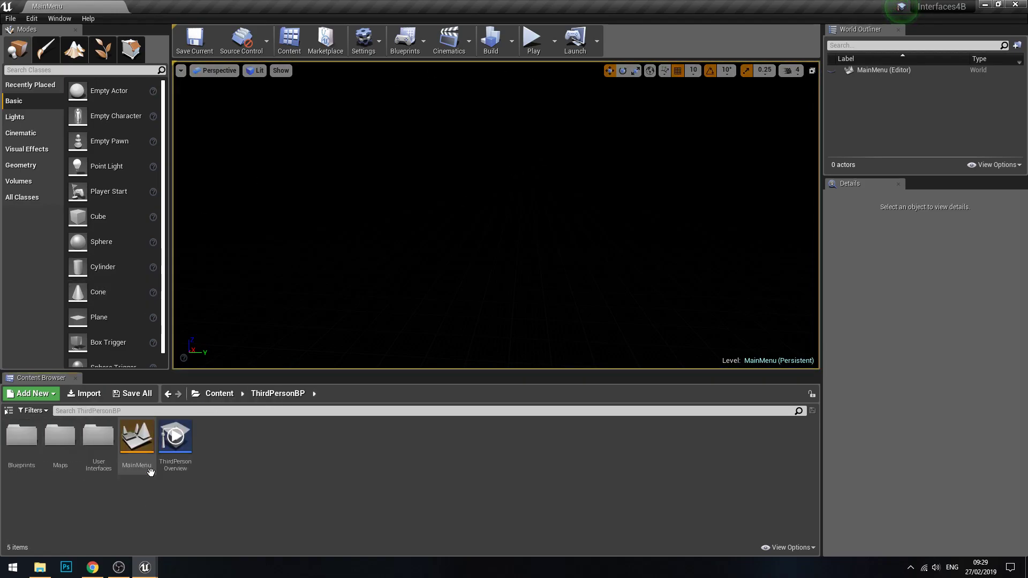
pyautogui.doubleClick(107, 463)
pyautogui.click(22, 455)
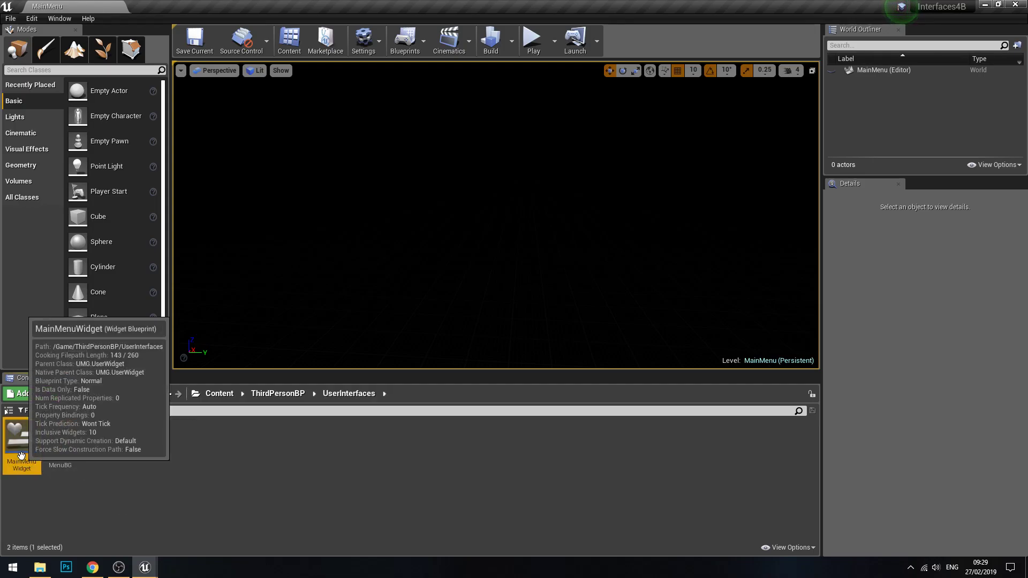
pyautogui.doubleClick(22, 455)
pyautogui.click(775, 114)
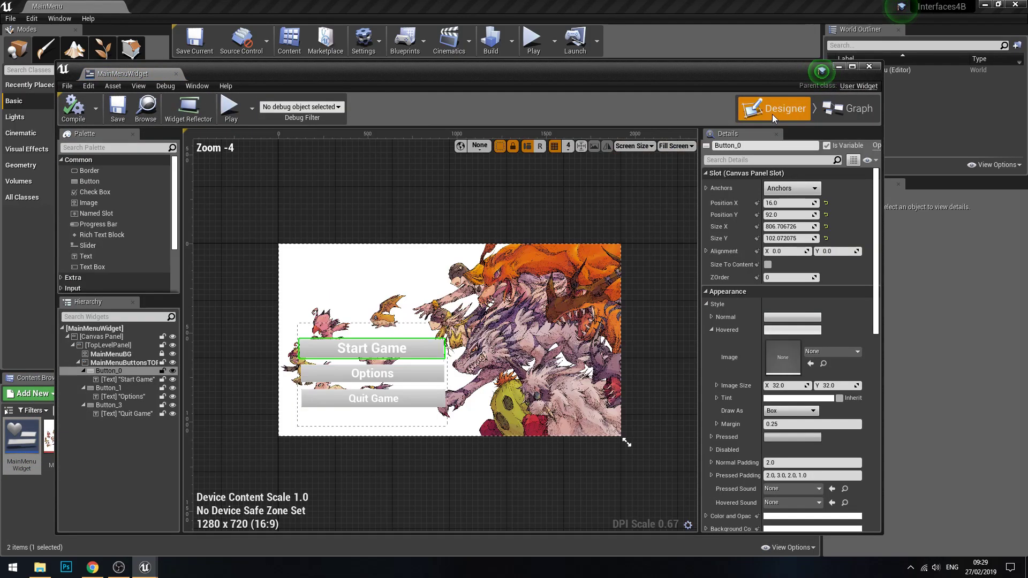
pyautogui.click(413, 354)
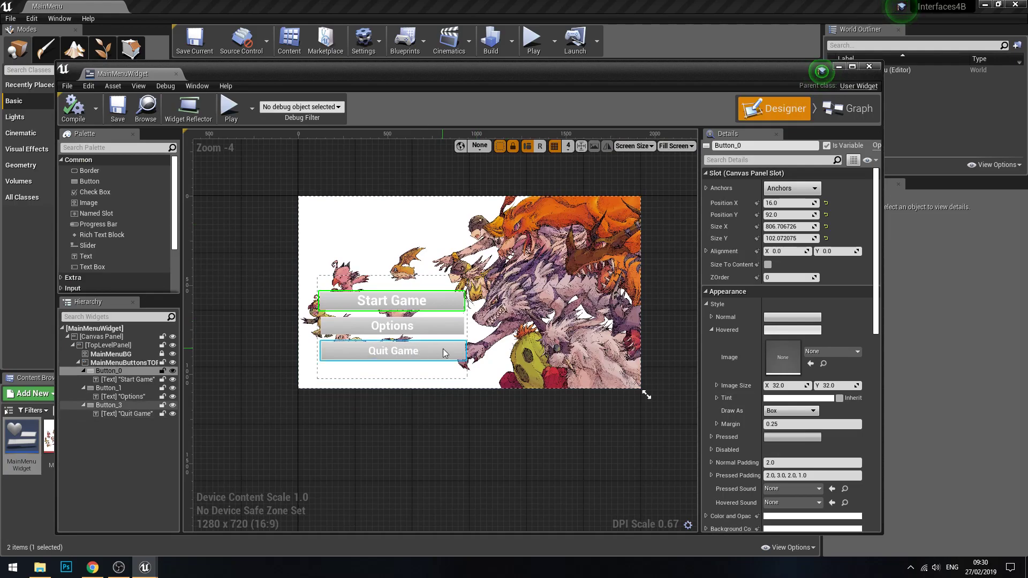
pyautogui.scroll(-3, 799, 414)
pyautogui.scroll(-5, 798, 413)
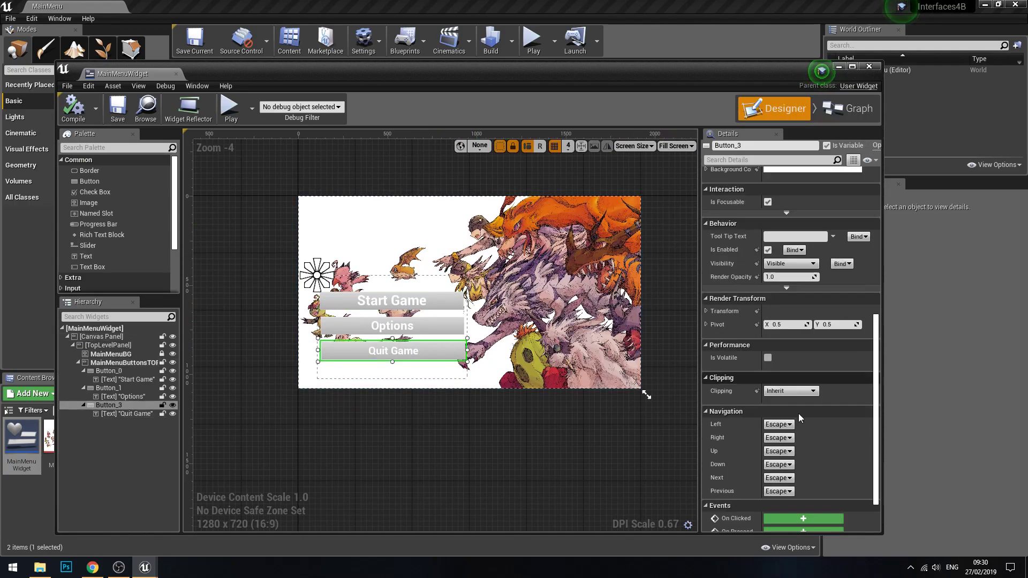
pyautogui.click(794, 491)
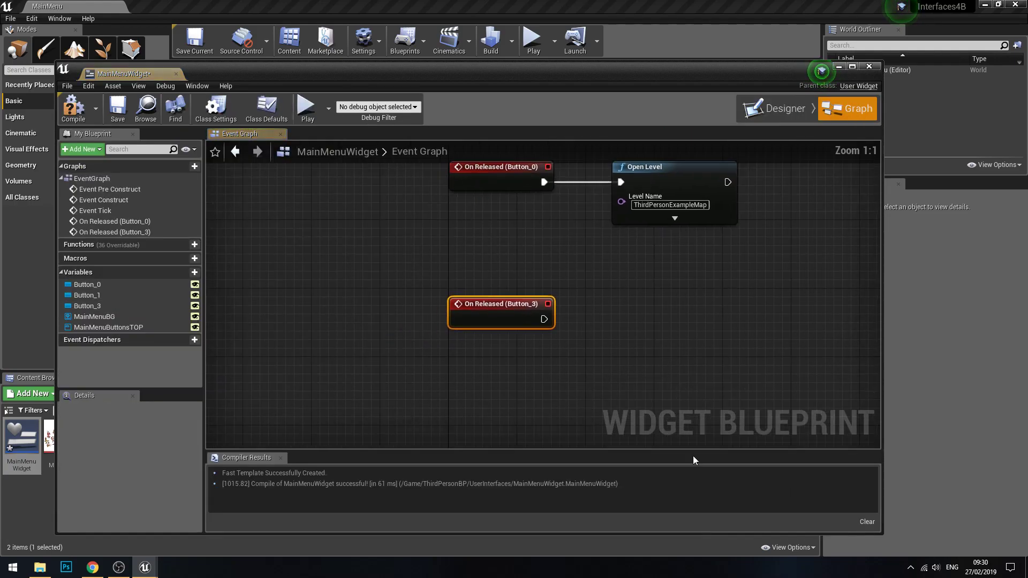
# Step: Connect a Quit Game node to the On Released (Button_3) event, then compile and save the widget
pyautogui.moveTo(586, 302); pyautogui.dragTo(721, 282)
pyautogui.write('quit gam')
pyautogui.press('Return')
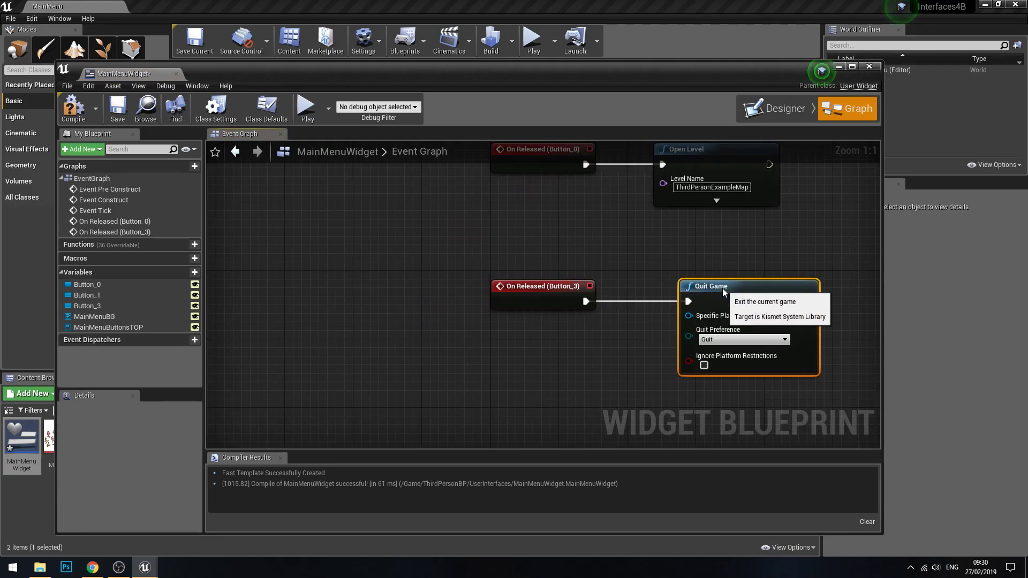
pyautogui.click(73, 109)
pyautogui.click(118, 108)
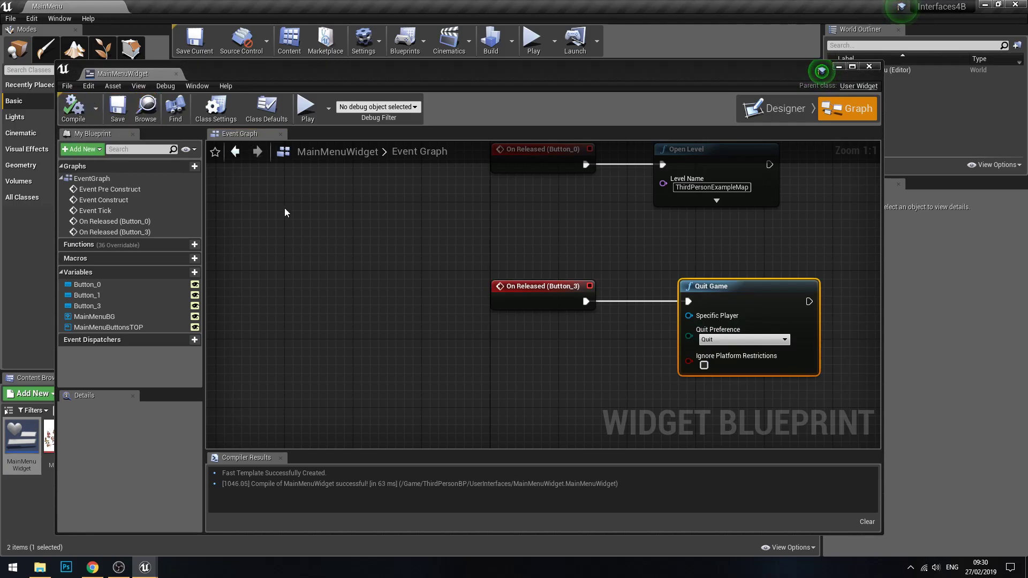
# Step: Return to the Designer, select the MainMenuButtonsTOP panel, and collapse its contents in the hierarchy
pyautogui.click(773, 108)
pyautogui.scroll(3, 445, 285)
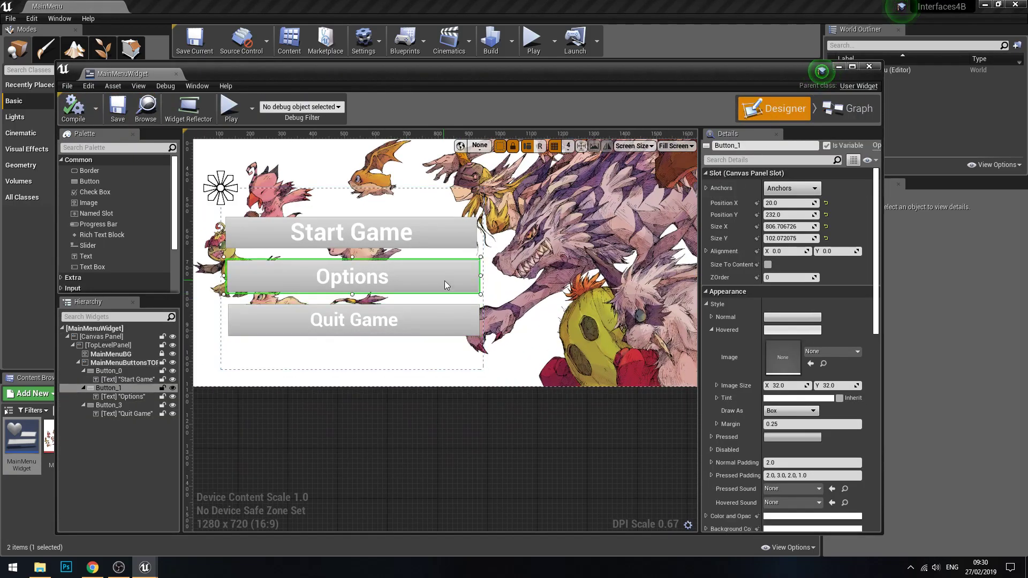
pyautogui.moveTo(564, 309); pyautogui.dragTo(552, 328, button='right')
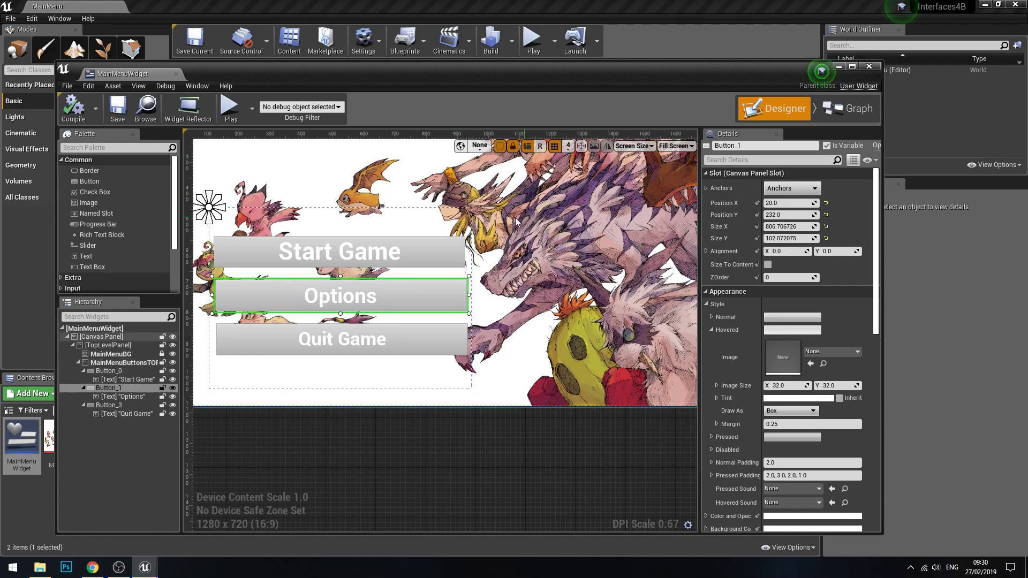
pyautogui.click(442, 215)
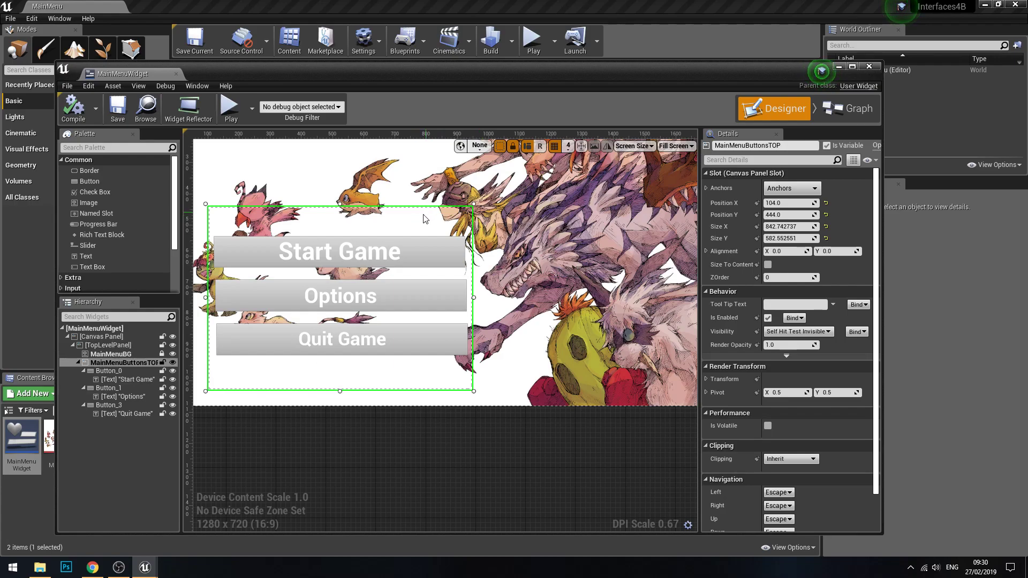
pyautogui.click(109, 362)
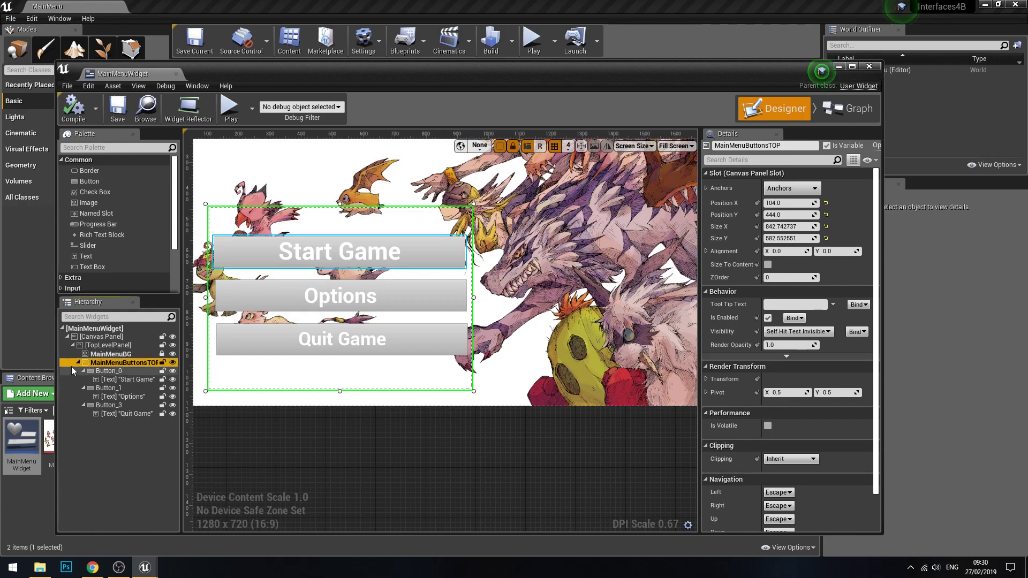
pyautogui.doubleClick(120, 365)
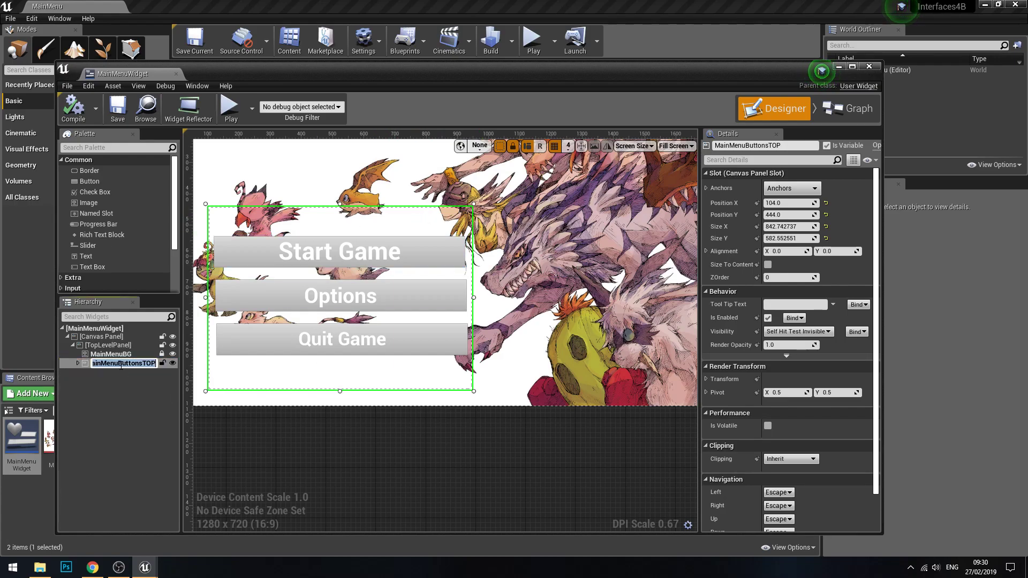
pyautogui.click(88, 366)
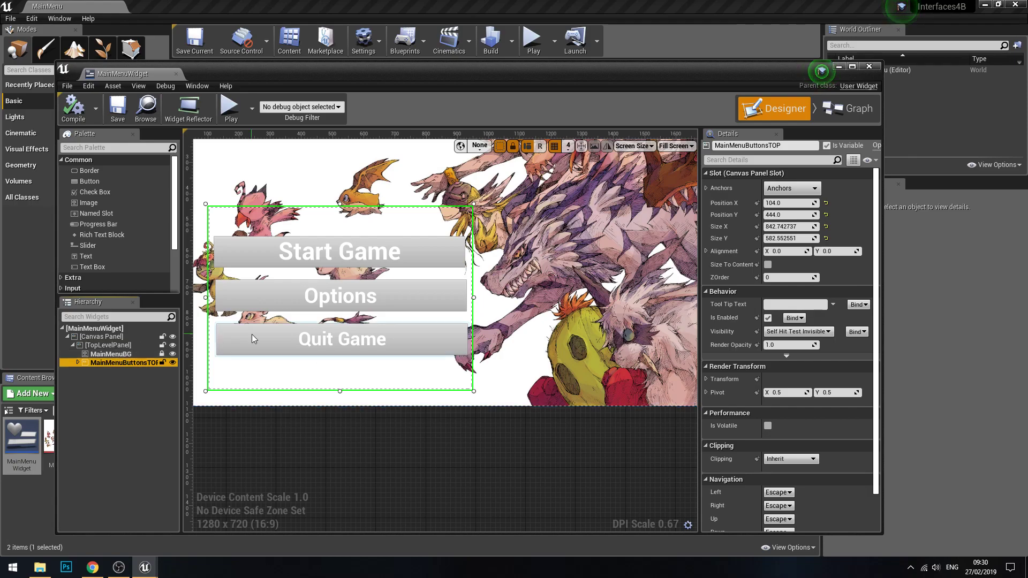
# Step: Copy the MainMenuButtonsTOP panel and paste the copy into TopLevelPanel
pyautogui.click(102, 346)
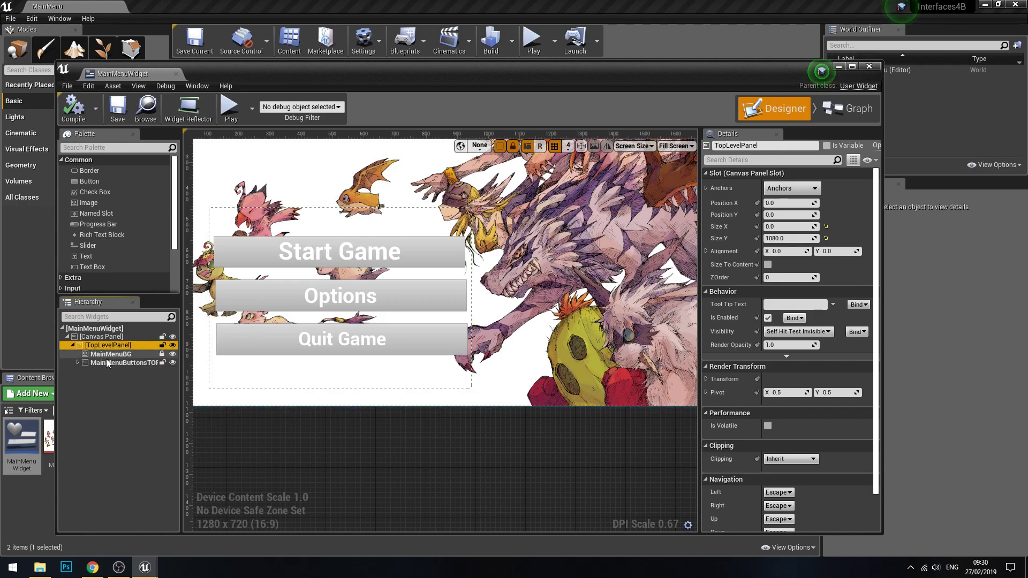
pyautogui.click(116, 365)
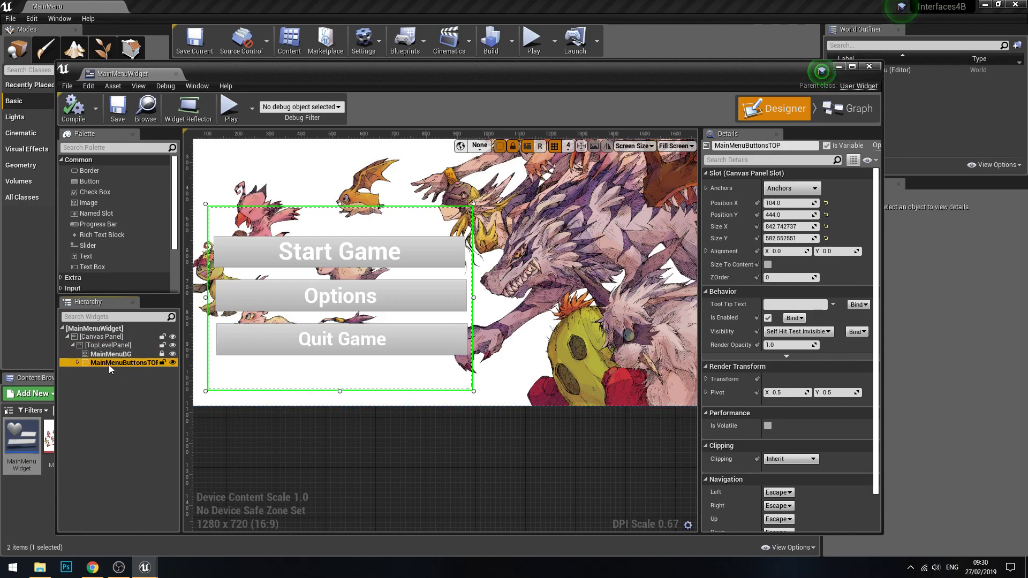
pyautogui.click(114, 346)
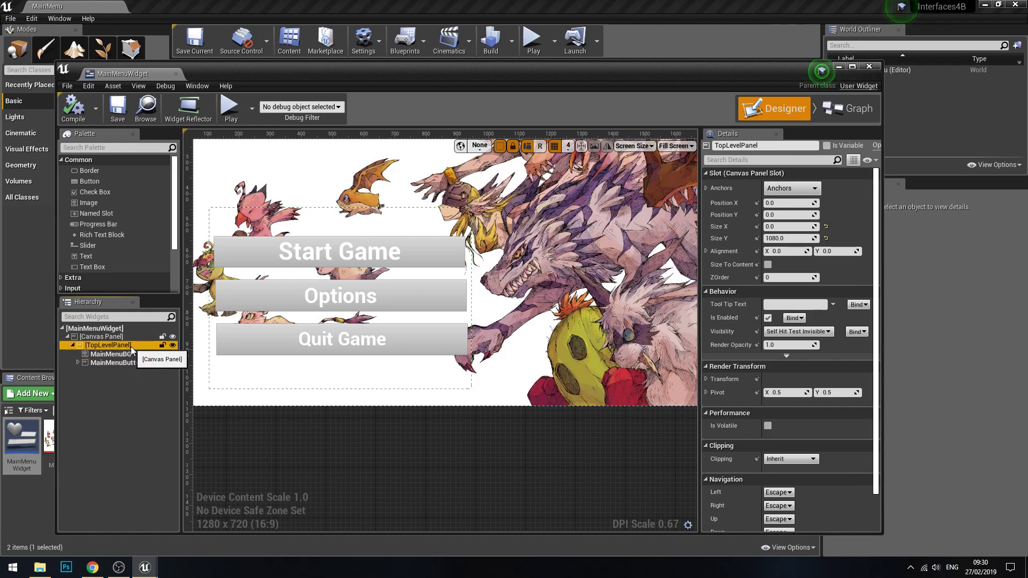
pyautogui.hotkey('ctrl', 'v')
# Step: Move the pasted button panel beside the original to about X 988, Y 428 and rename it MainMenuButtonsSUB
pyautogui.doubleClick(112, 372)
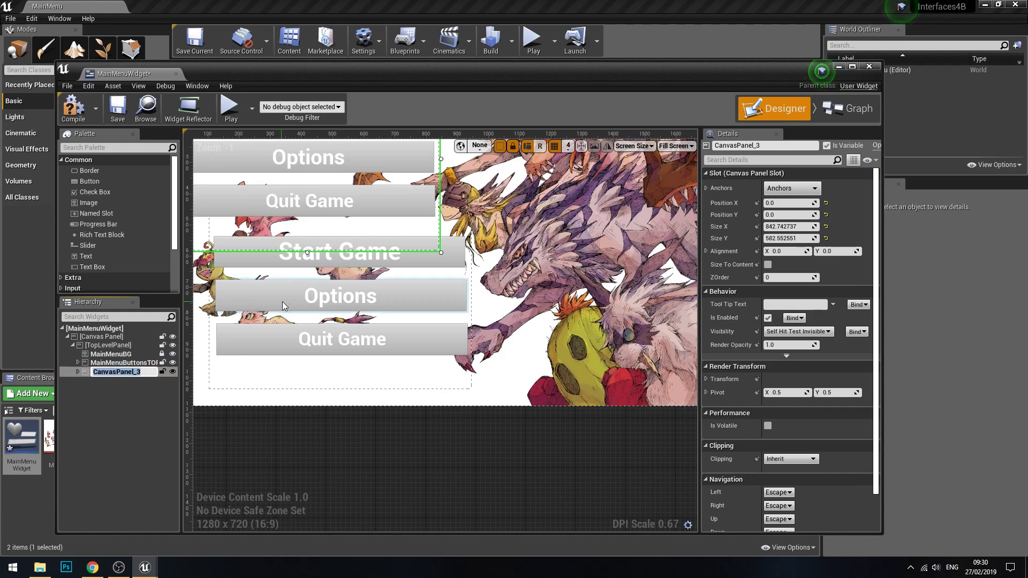
pyautogui.scroll(-3, 377, 275)
pyautogui.moveTo(370, 276); pyautogui.dragTo(461, 241, button='right')
pyautogui.scroll(1, 462, 241)
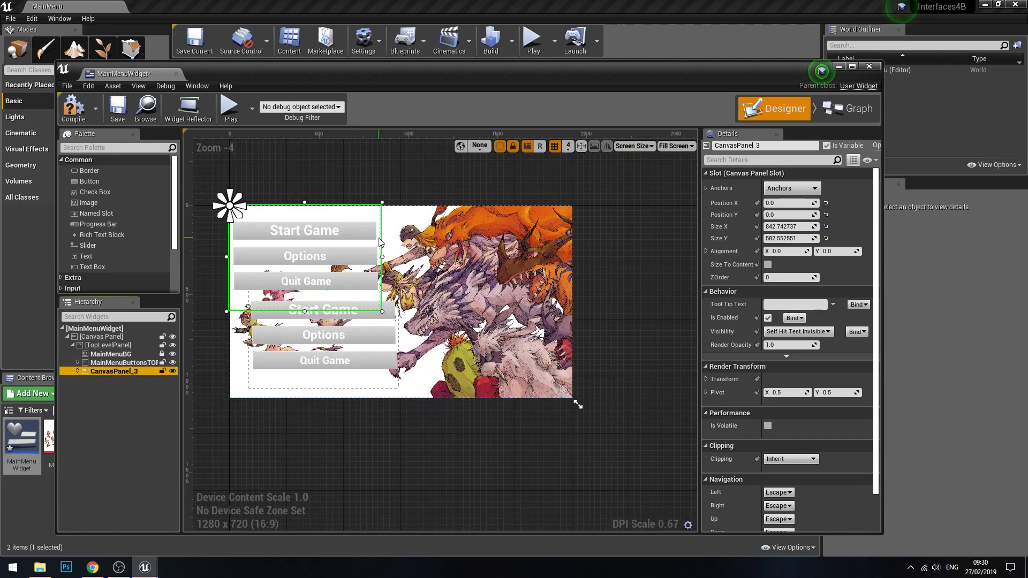
pyautogui.moveTo(382, 242); pyautogui.dragTo(557, 320)
pyautogui.scroll(1, 477, 347)
pyautogui.moveTo(381, 407); pyautogui.dragTo(433, 373, button='right')
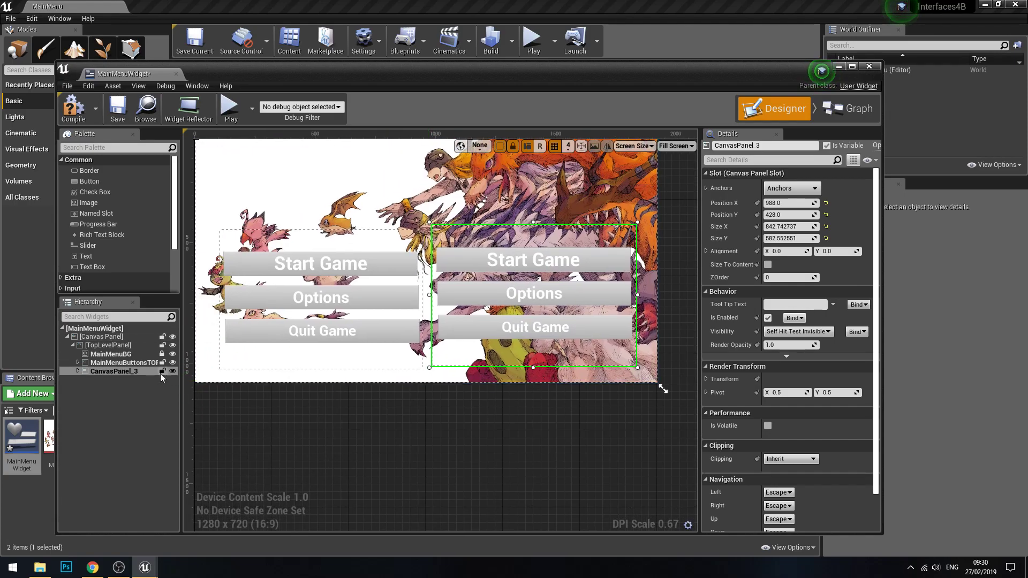
pyautogui.doubleClick(131, 372)
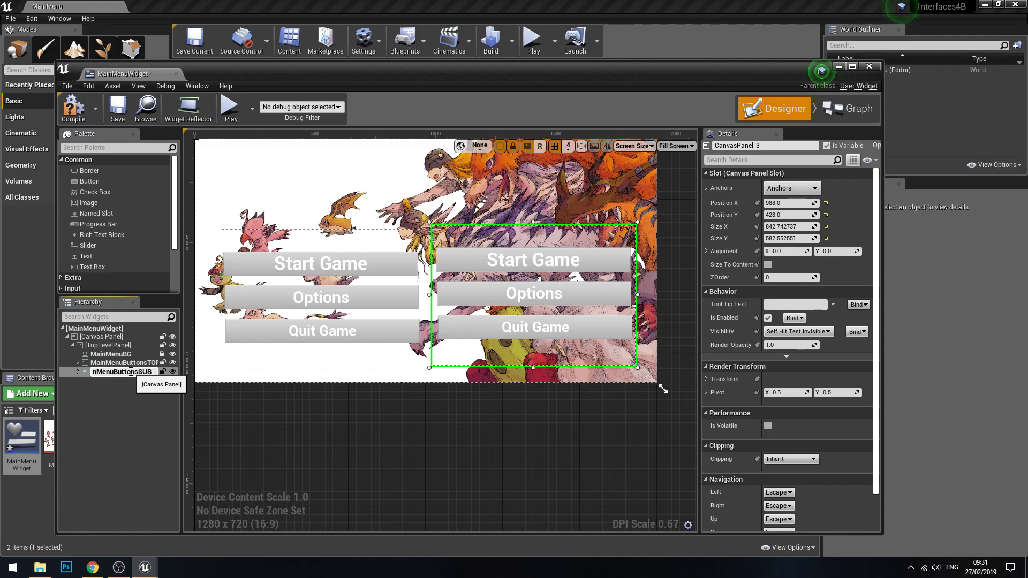
# Step: In MainMenuButtonsSUB, change the Start Game label to Video Options and the Options label to Audio Options
pyautogui.click(528, 261)
pyautogui.click(803, 249)
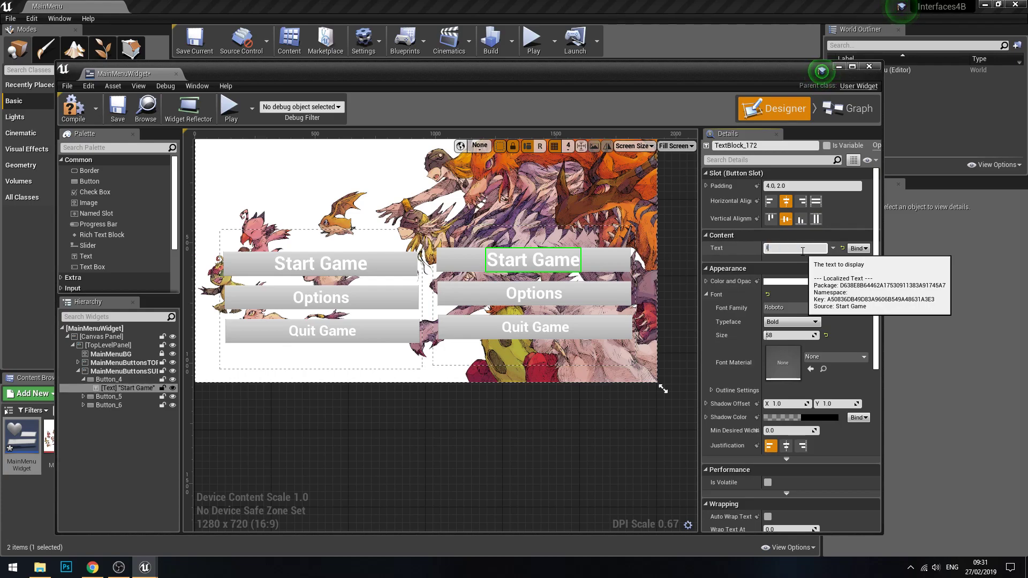
pyautogui.write('Video Options')
pyautogui.press('Return')
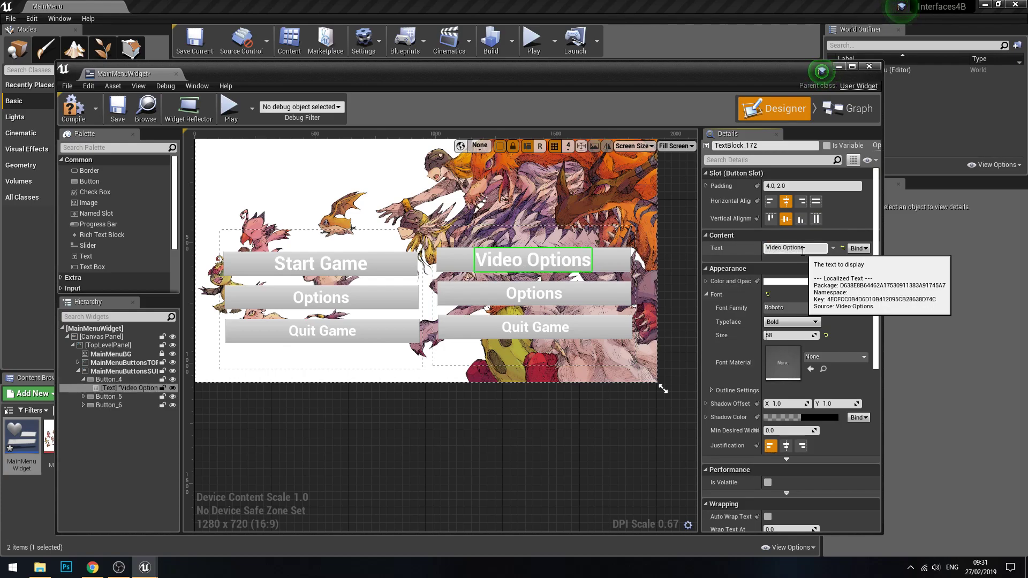
pyautogui.click(534, 293)
pyautogui.click(796, 248)
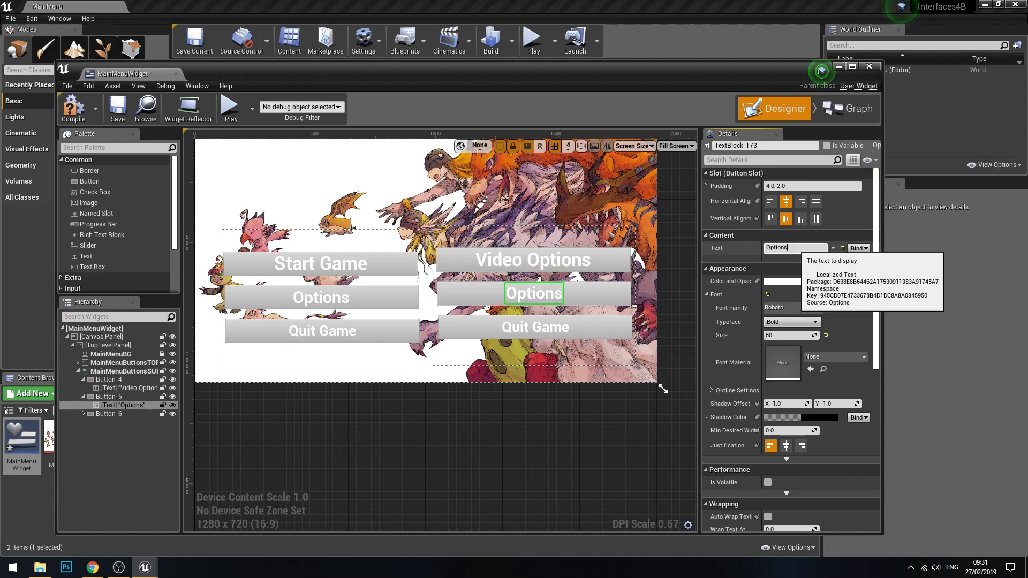
pyautogui.write('Audio Options')
pyautogui.press('Return')
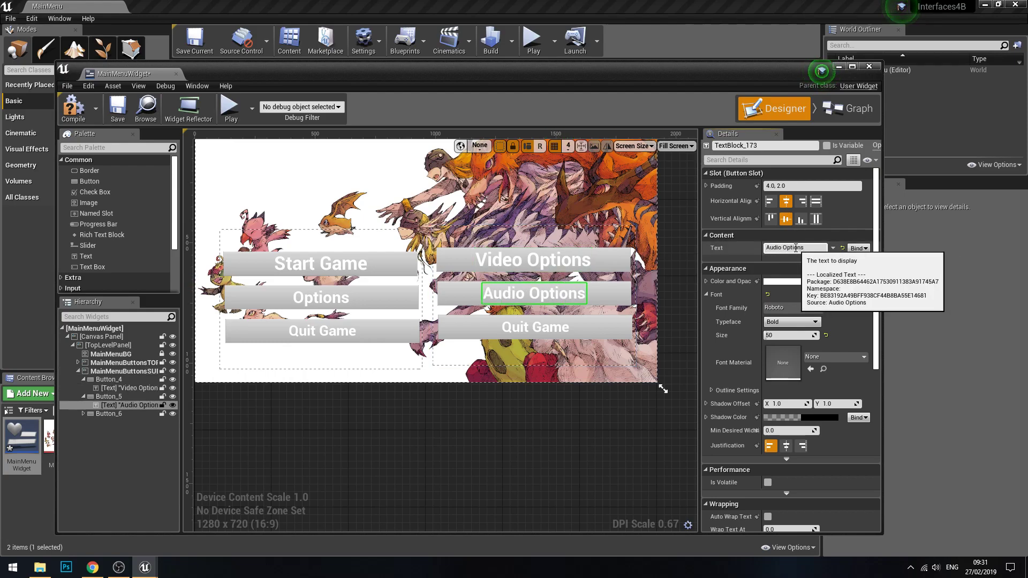
# Step: Change the MainMenuButtonsSUB panel's Quit Game label to Back and align the panel with the original at X 984, Y 444
pyautogui.click(535, 327)
pyautogui.click(804, 248)
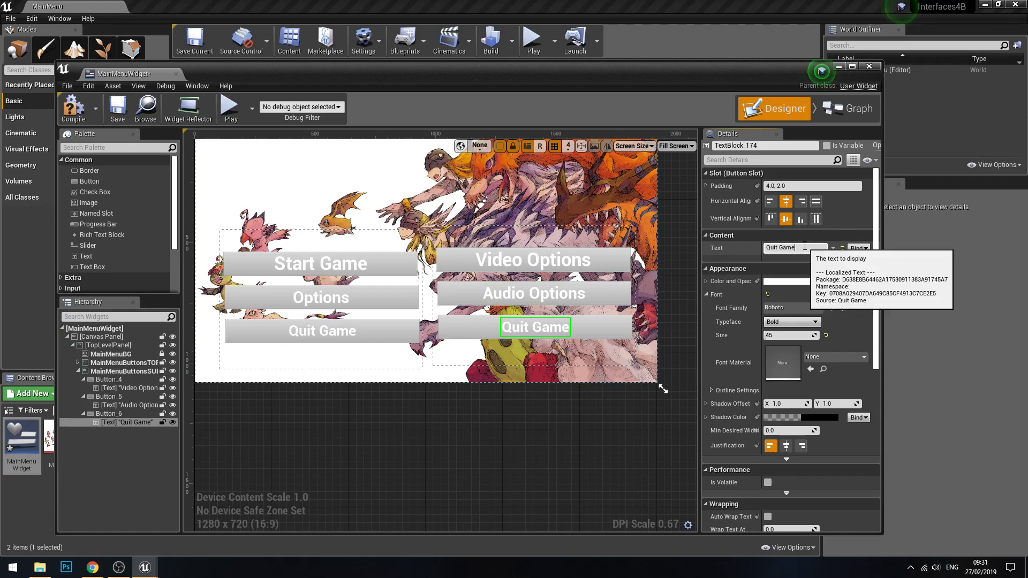
pyautogui.write('Back')
pyautogui.press('Return')
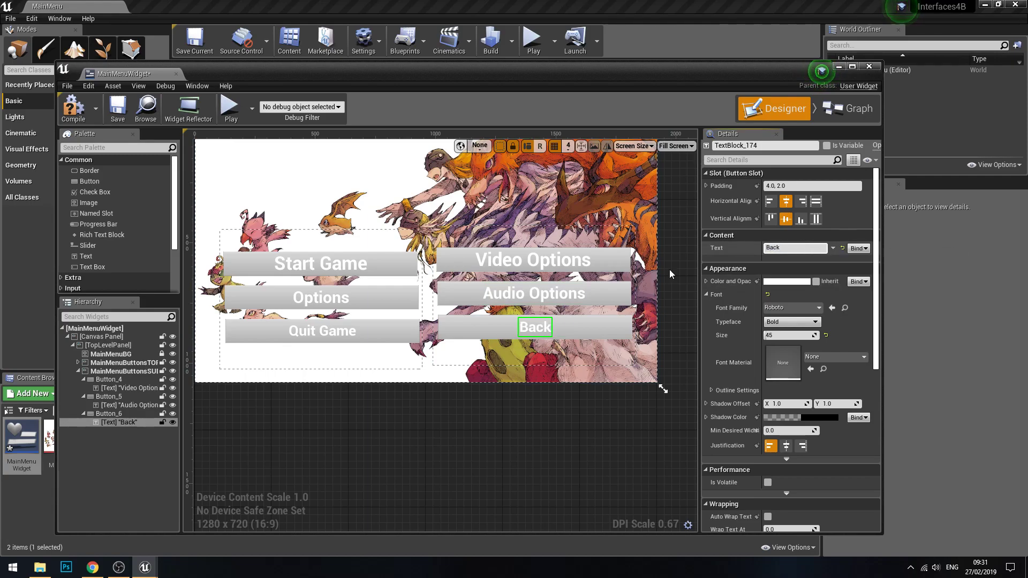
pyautogui.moveTo(502, 366); pyautogui.dragTo(502, 367)
pyautogui.click(513, 461)
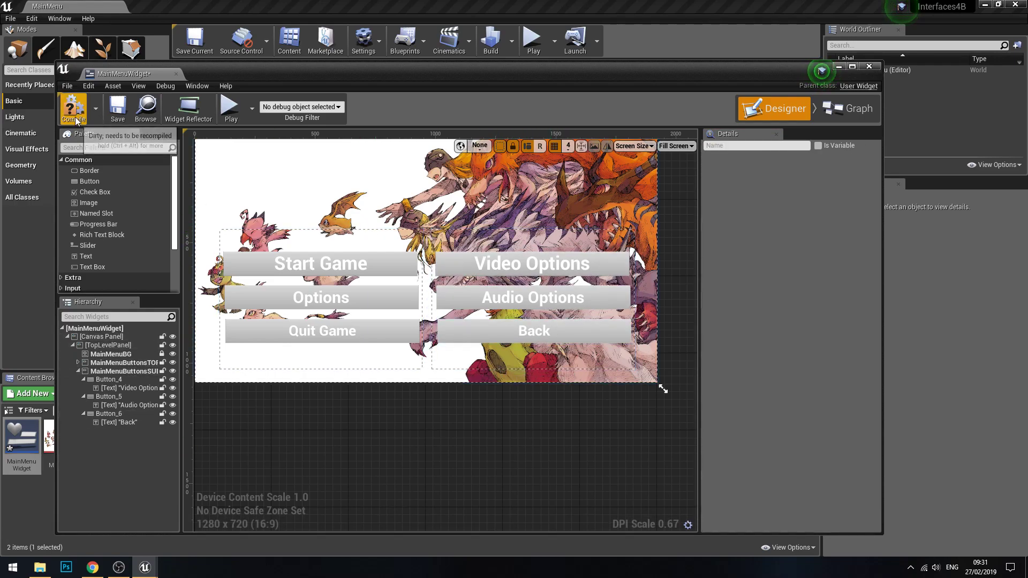
# Step: Review the available Visibility options for the MainMenuButtonsTOP panel
pyautogui.click(327, 239)
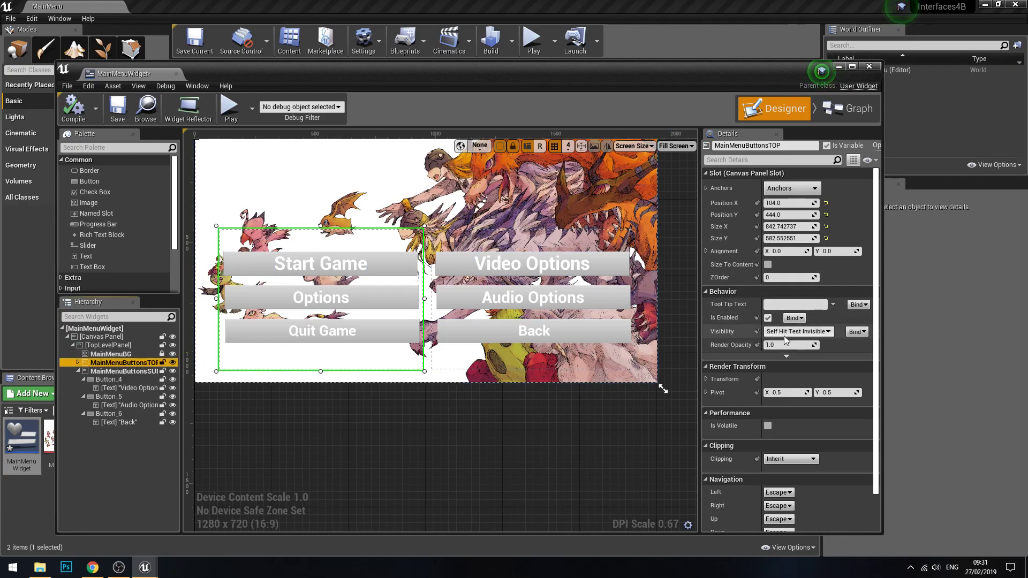
pyautogui.click(813, 332)
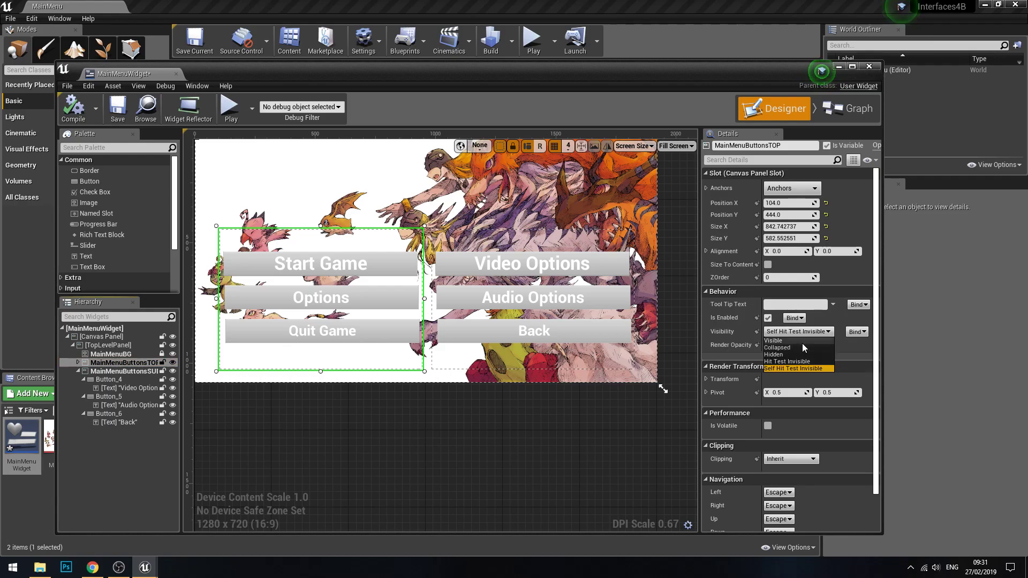
pyautogui.click(612, 433)
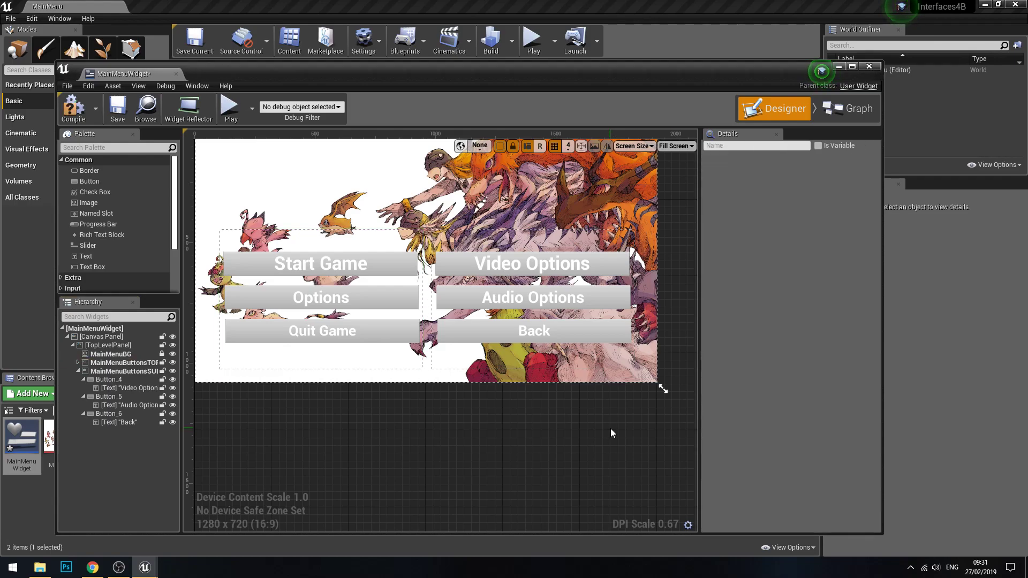
# Step: Set the MainMenuButtonsSUB panel's Visibility to Hidden and compile the widget
pyautogui.click(528, 371)
pyautogui.click(803, 331)
pyautogui.click(792, 356)
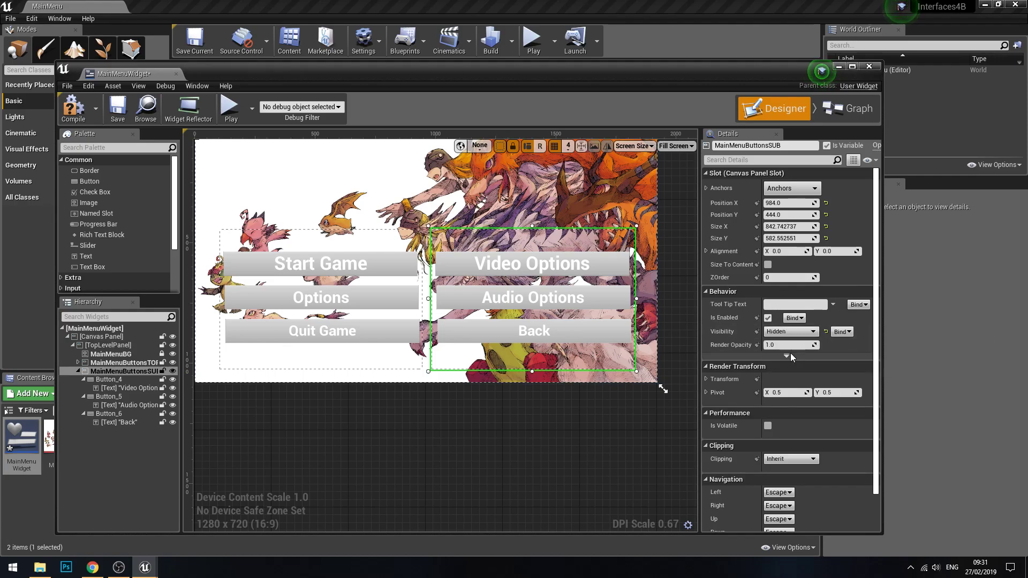
pyautogui.click(73, 109)
# Step: Add an On Released event for the Options button in the original button panel
pyautogui.click(343, 330)
pyautogui.click(383, 327)
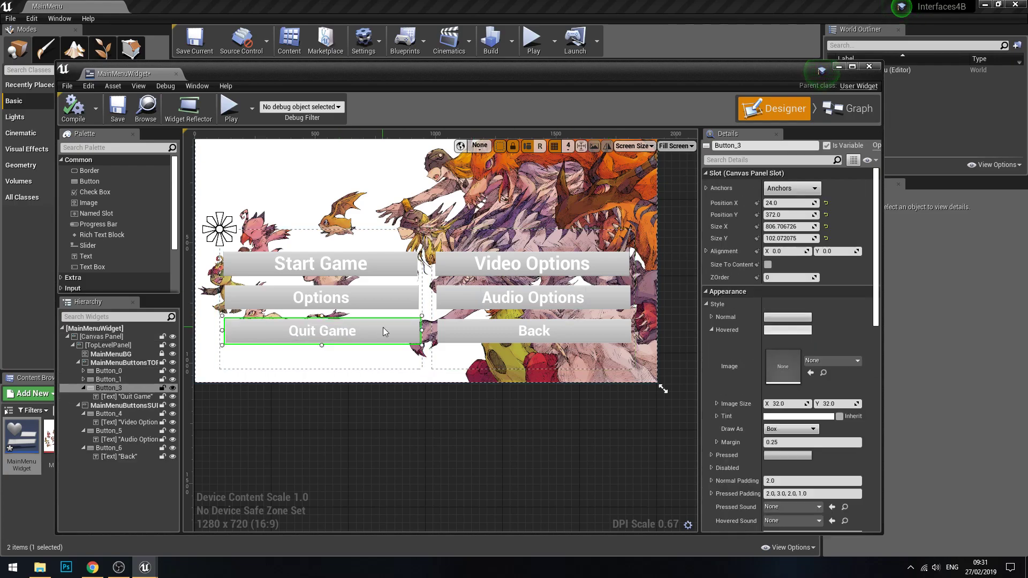
pyautogui.click(393, 298)
pyautogui.scroll(-10, 792, 437)
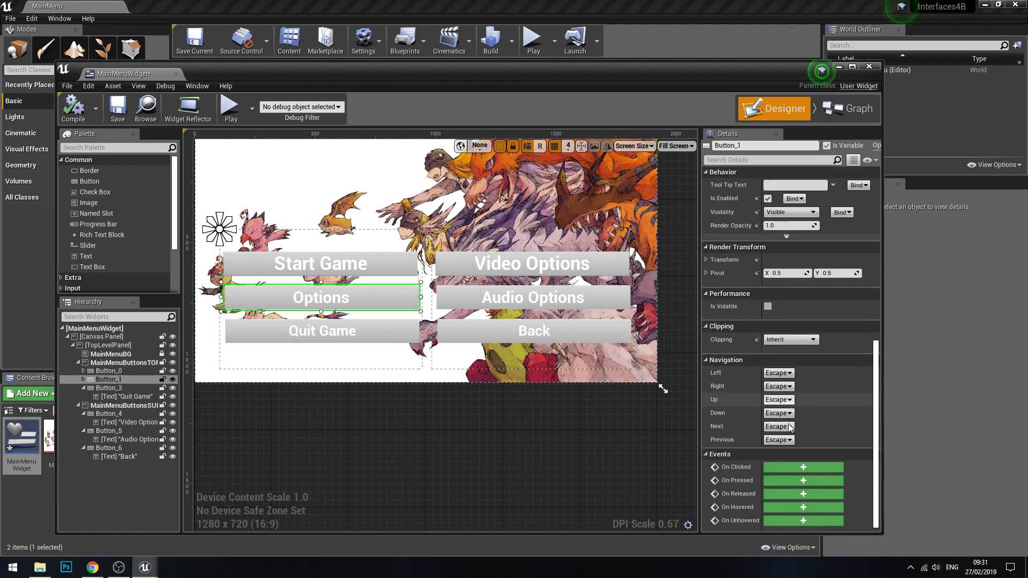
pyautogui.click(791, 492)
# Step: Connect a Set Visibility node to the On Released (Button_1) event and line the node up with it
pyautogui.moveTo(586, 301); pyautogui.dragTo(698, 302)
pyautogui.write('set visib')
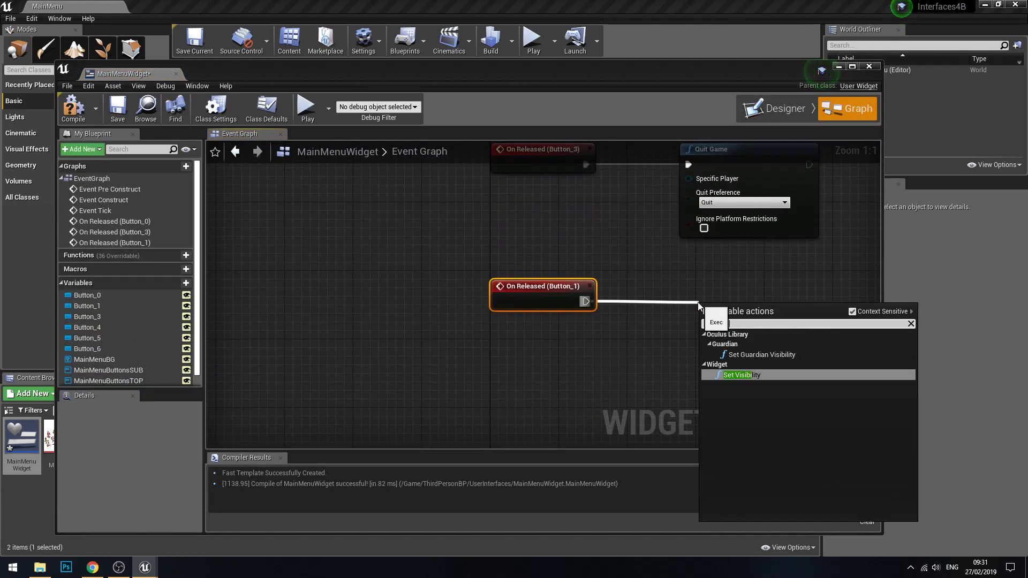
pyautogui.press('Return')
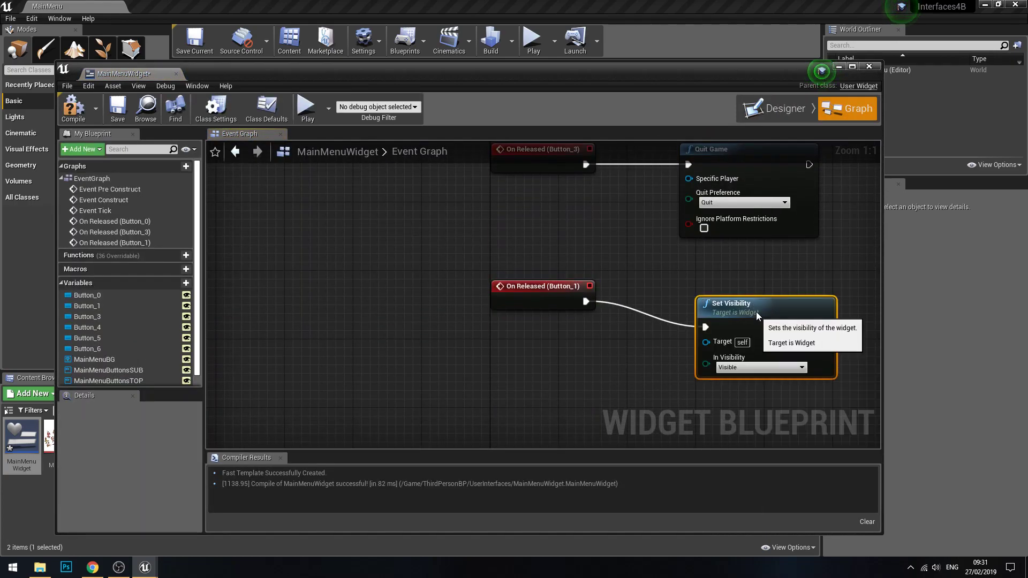
pyautogui.click(417, 438)
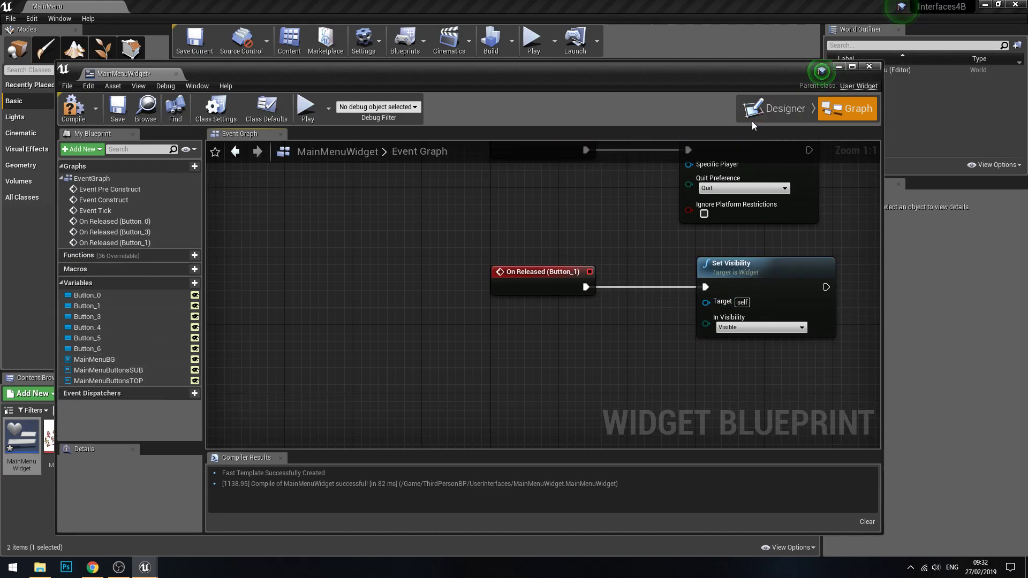
# Step: Connect a MainMenuButtonsTOP reference to the Set Visibility node's Target and set its In Visibility to Hidden
pyautogui.click(766, 110)
pyautogui.click(849, 109)
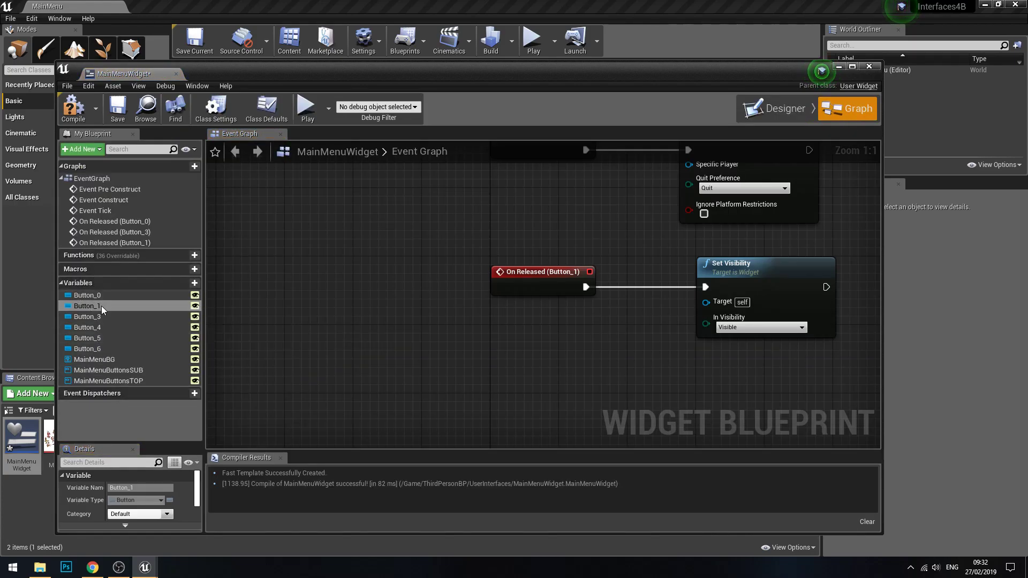
pyautogui.click(114, 380)
pyautogui.moveTo(115, 380); pyautogui.dragTo(471, 346)
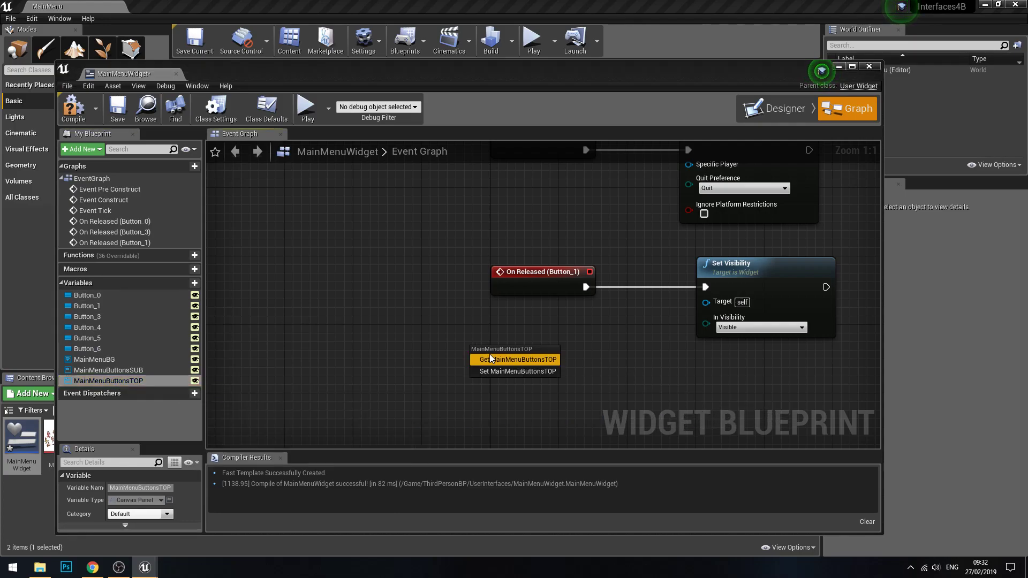
pyautogui.click(509, 355)
pyautogui.moveTo(560, 351); pyautogui.dragTo(706, 304)
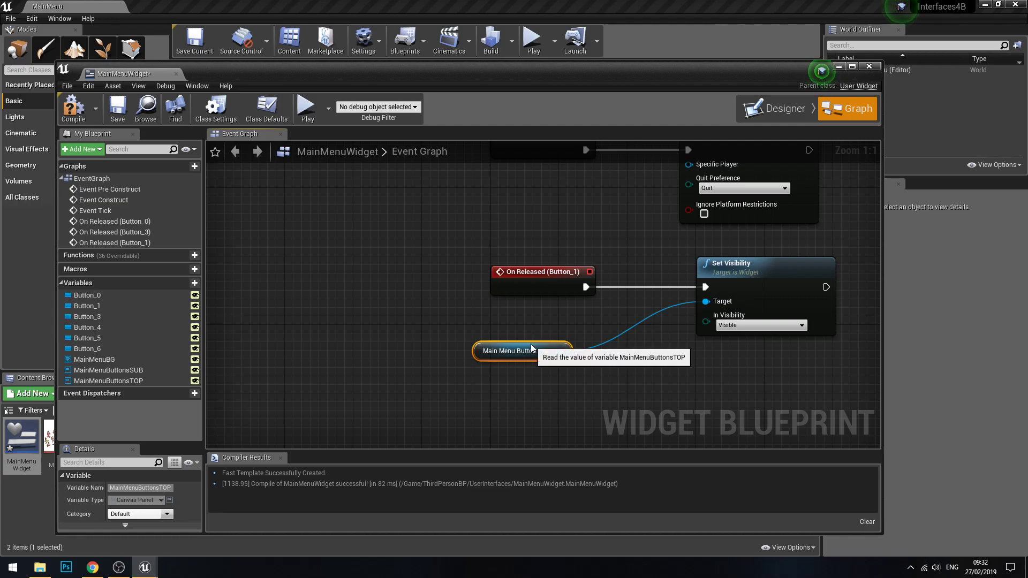
pyautogui.moveTo(531, 343); pyautogui.dragTo(558, 318)
pyautogui.click(726, 330)
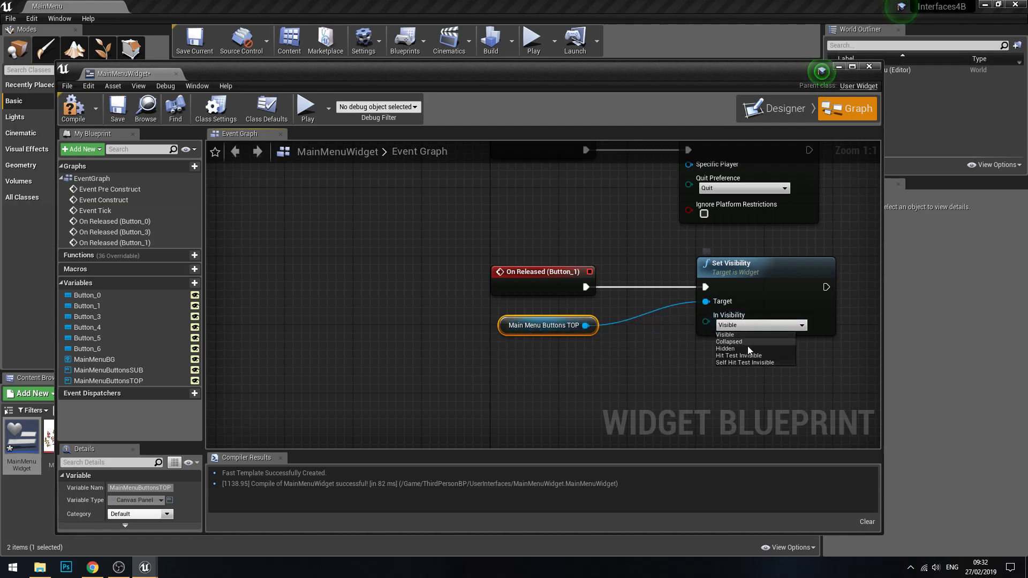
pyautogui.click(748, 347)
# Step: Duplicate the Set Visibility node and chain the copy after the original in the On Released (Button_1) flow
pyautogui.moveTo(748, 394); pyautogui.dragTo(677, 403, button='right')
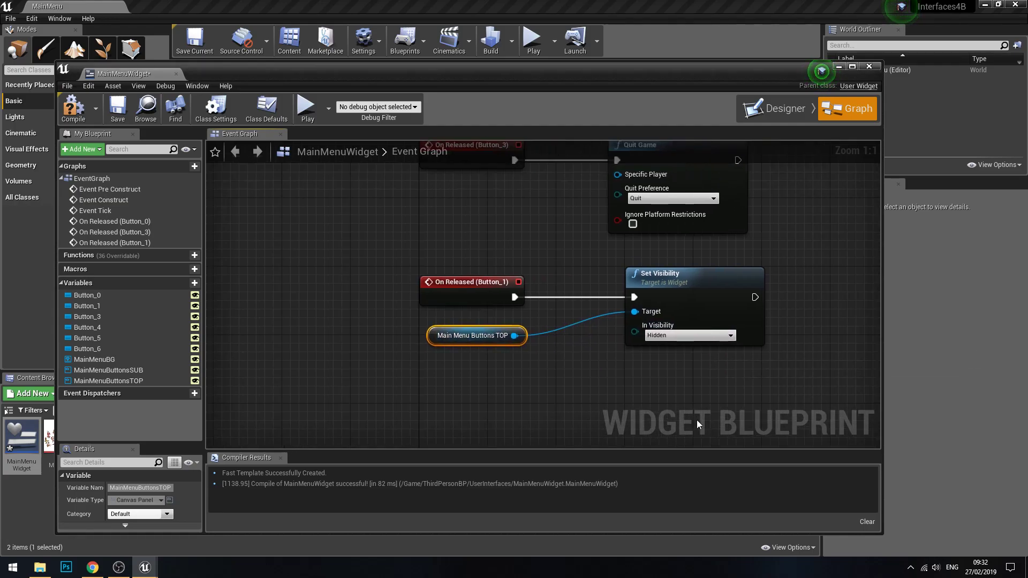
pyautogui.click(740, 340)
pyautogui.hotkey('ctrl', 'c')
pyautogui.hotkey('ctrl', 'v')
pyautogui.moveTo(819, 372); pyautogui.dragTo(651, 344, button='right')
pyautogui.moveTo(668, 344); pyautogui.dragTo(676, 233)
pyautogui.moveTo(587, 268); pyautogui.dragTo(646, 260)
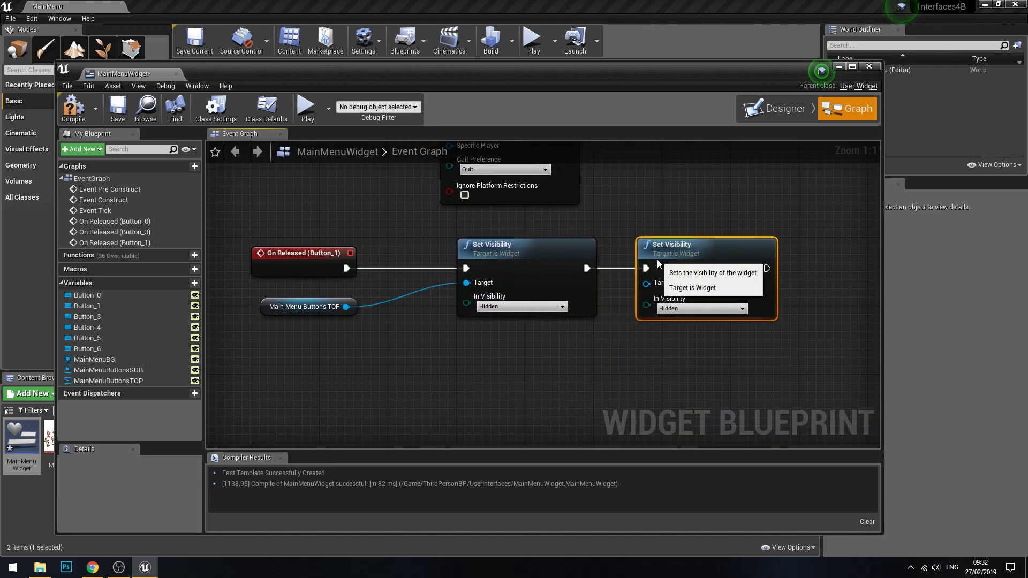
# Step: Target the second Set Visibility node at a MainMenuButtonsSUB reference, set In Visibility to Visible, and compile the widget
pyautogui.moveTo(108, 370); pyautogui.dragTo(557, 362)
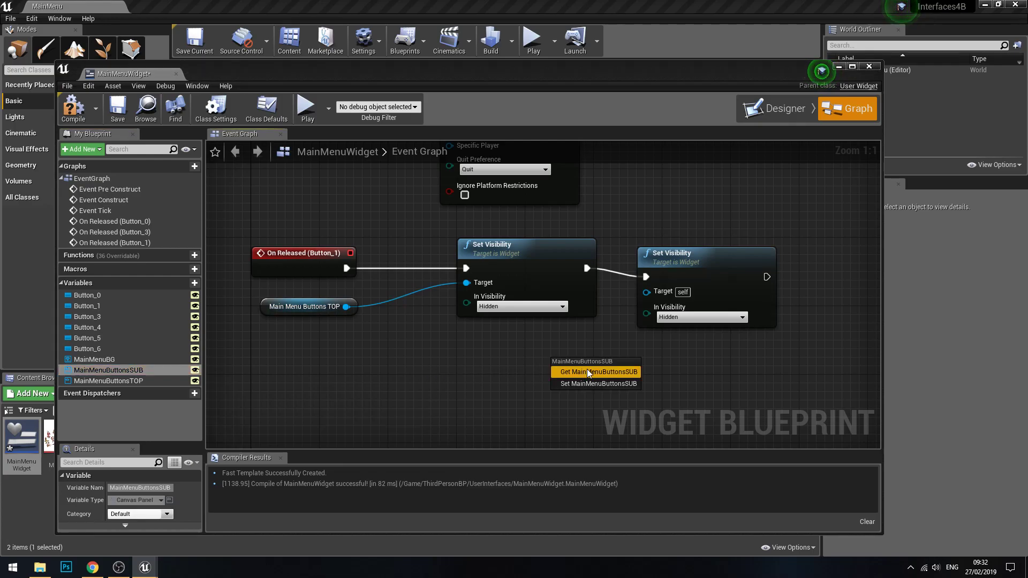
pyautogui.moveTo(637, 366); pyautogui.dragTo(646, 291)
pyautogui.click(701, 315)
pyautogui.click(669, 325)
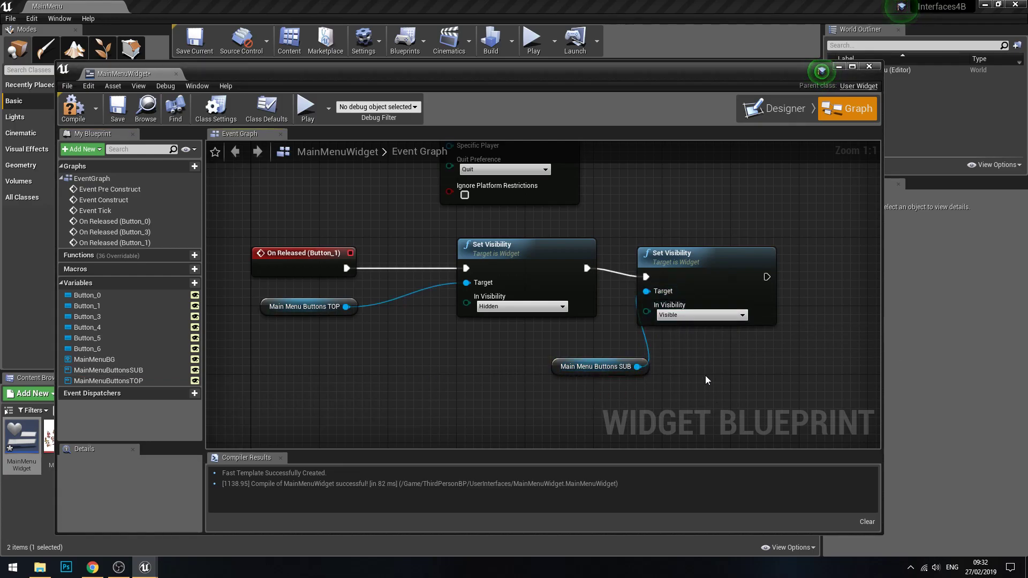
pyautogui.moveTo(712, 269)
pyautogui.mouseDown()
pyautogui.moveTo(727, 251)
pyautogui.moveTo(729, 261)
pyautogui.mouseUp()
pyautogui.click(88, 111)
# Step: Add an On Released event for the Back button and place it below the On Released (Button_1) event
pyautogui.click(777, 108)
pyautogui.scroll(-1, 536, 388)
pyautogui.click(558, 391)
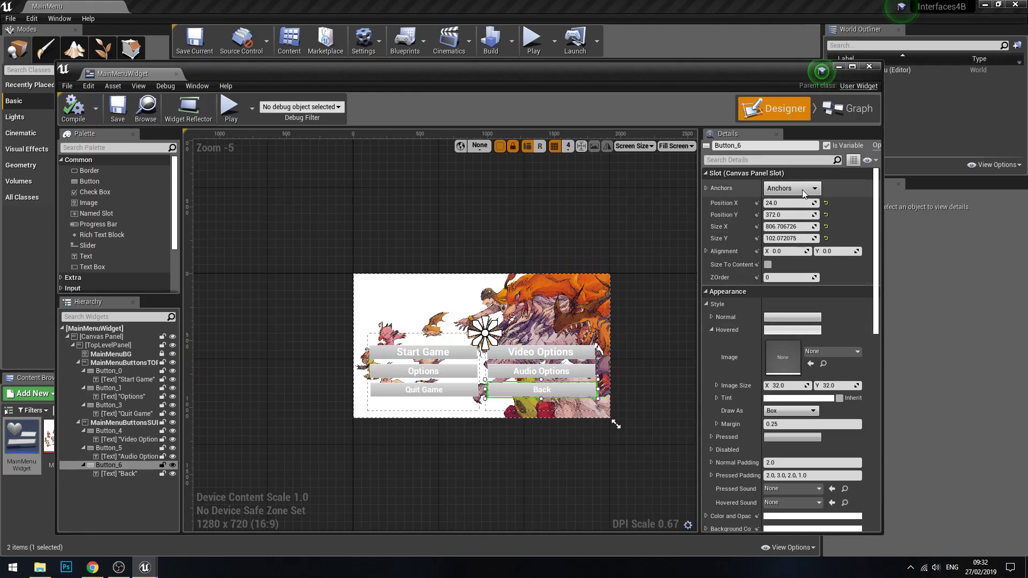
pyautogui.scroll(-3, 808, 439)
pyautogui.scroll(-3, 810, 461)
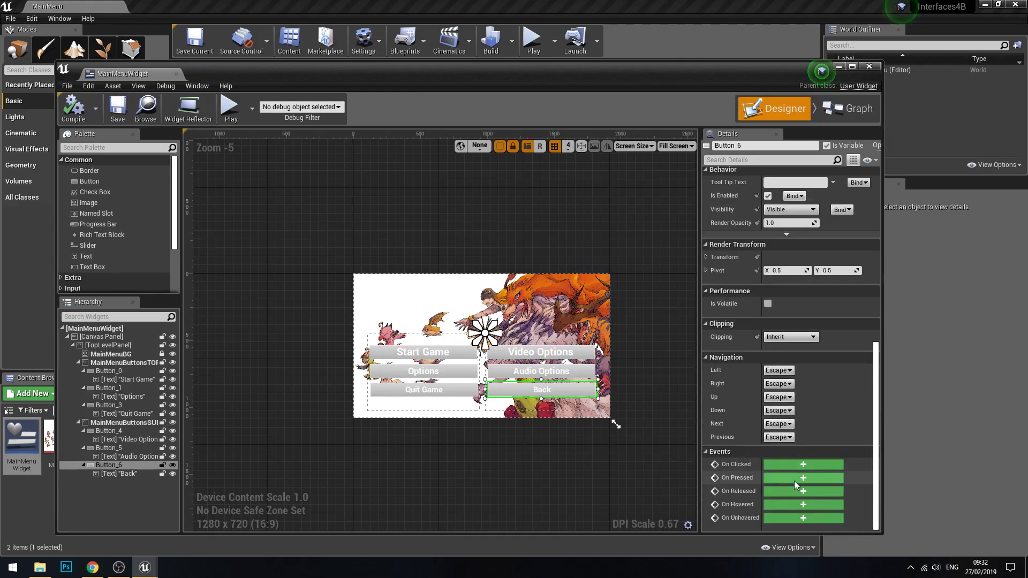
pyautogui.click(782, 491)
pyautogui.moveTo(721, 312); pyautogui.dragTo(634, 379, button='right')
pyautogui.moveTo(451, 364); pyautogui.dragTo(435, 261)
pyautogui.moveTo(530, 247); pyautogui.dragTo(505, 350, button='right')
pyautogui.scroll(-1, 504, 354)
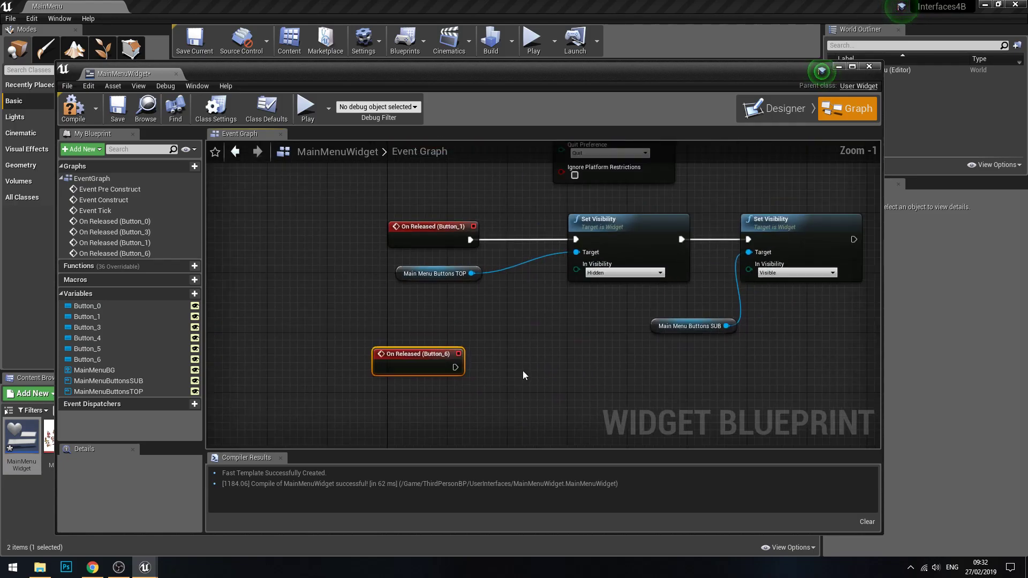
pyautogui.moveTo(579, 400); pyautogui.dragTo(470, 335, button='right')
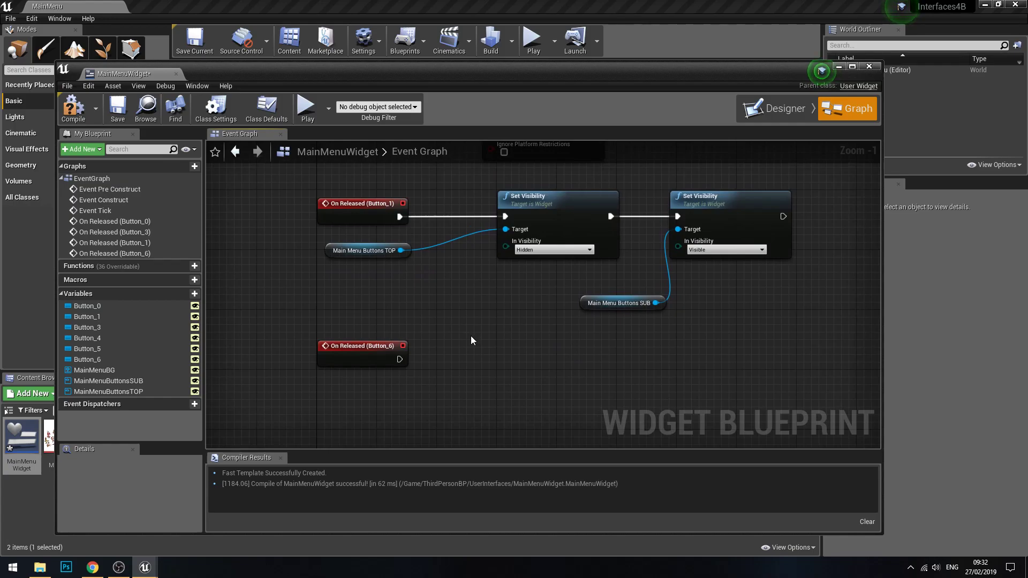
# Step: Duplicate both Set Visibility nodes with their panel references and connect the copies to the On Released (Button_6) event
pyautogui.moveTo(361, 313); pyautogui.dragTo(860, 246)
pyautogui.hotkey('ctrl', 'c')
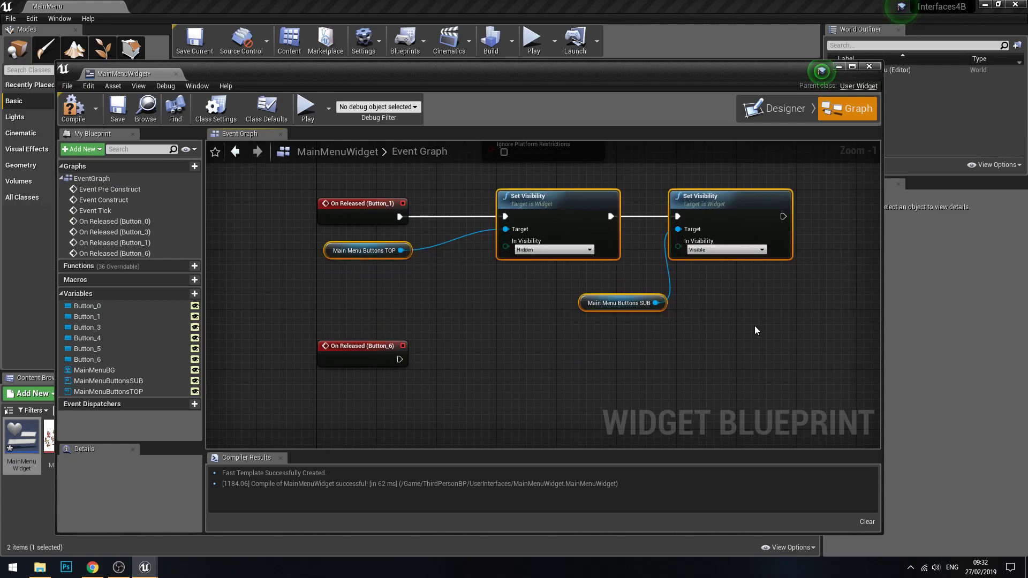
pyautogui.hotkey('ctrl', 'v')
pyautogui.scroll(1, 852, 326)
pyautogui.moveTo(762, 287); pyautogui.dragTo(480, 356)
pyautogui.moveTo(343, 366); pyautogui.dragTo(437, 384)
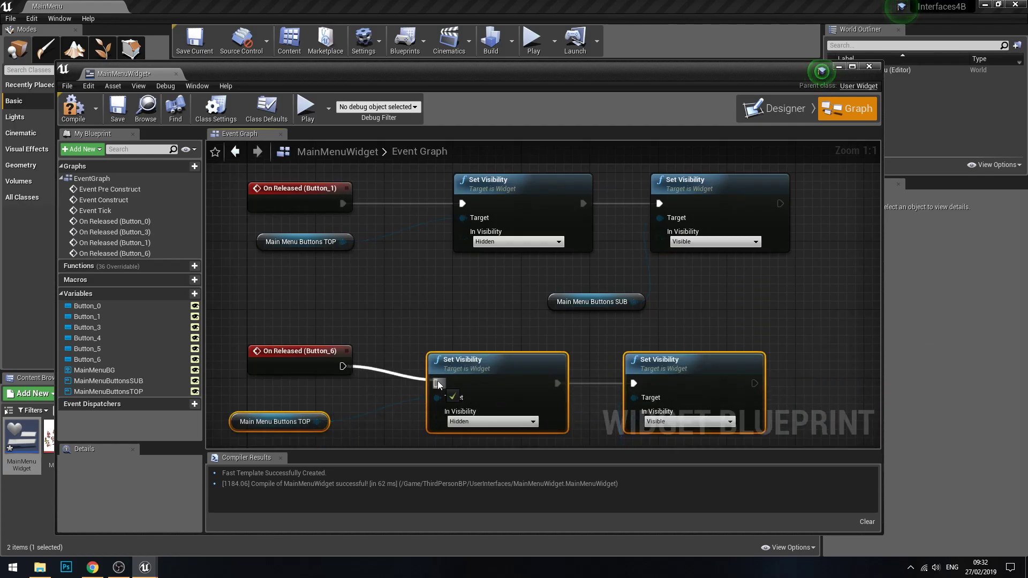
pyautogui.moveTo(484, 361); pyautogui.dragTo(493, 352)
# Step: For the Back button's nodes, set MainMenuButtonsTOP to Visible and MainMenuButtonsSUB to Hidden, then compile and save the widget
pyautogui.click(493, 413)
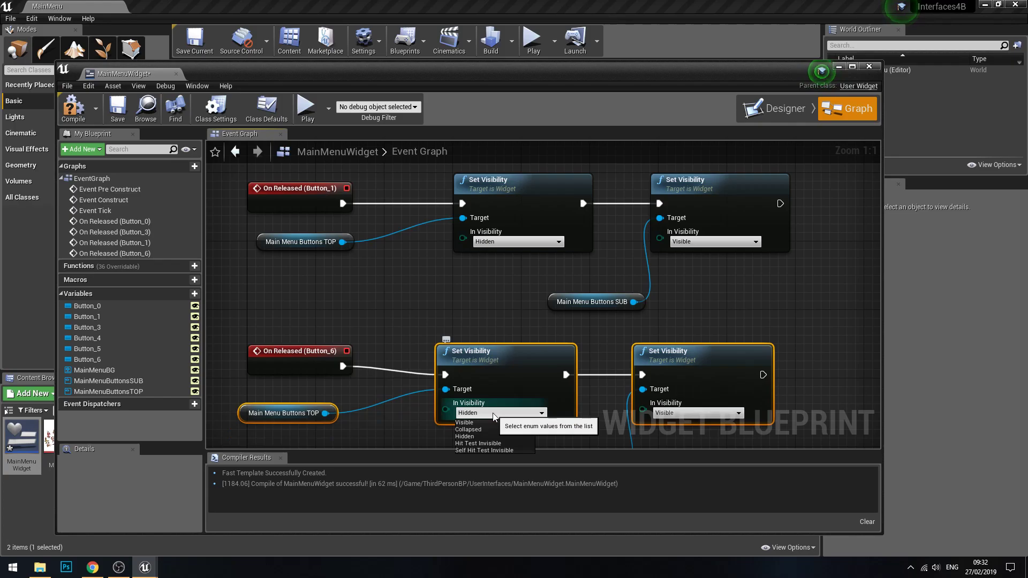
pyautogui.click(488, 423)
pyautogui.click(696, 413)
pyautogui.click(701, 437)
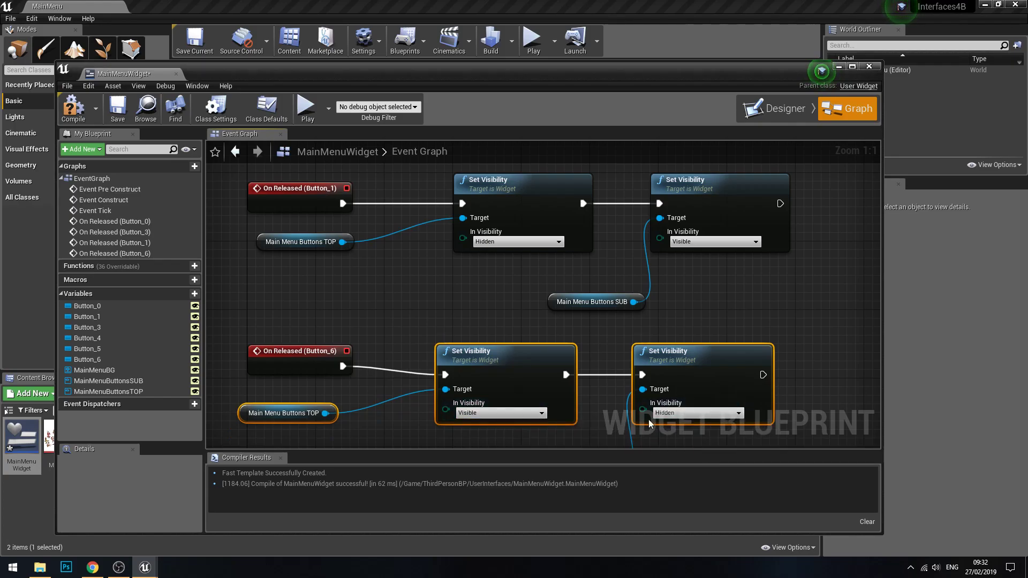
pyautogui.click(73, 107)
pyautogui.click(117, 108)
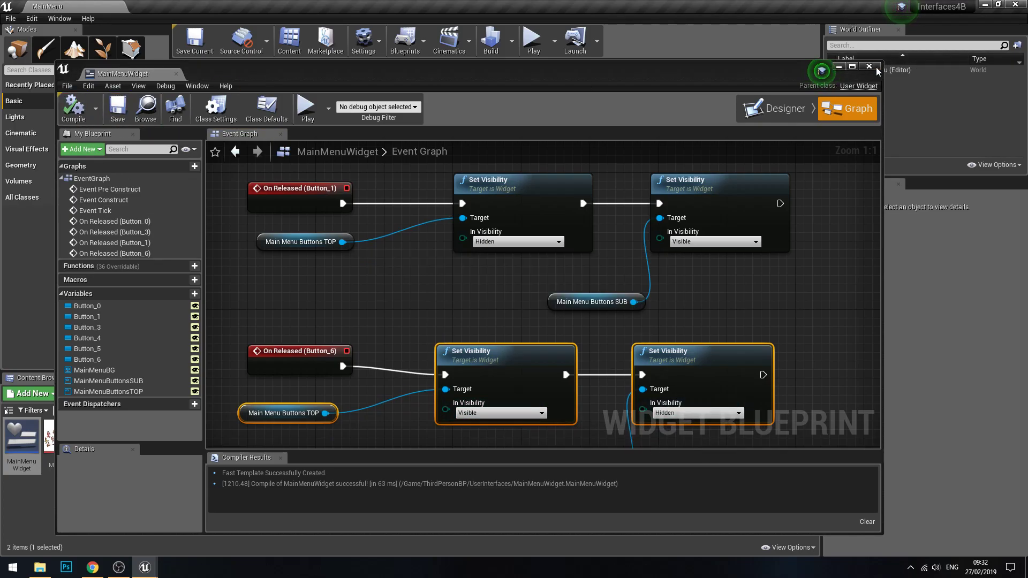
# Step: Minimise the widget editor, play the MainMenu level, and test the Quit Game button
pyautogui.click(838, 66)
pyautogui.click(533, 40)
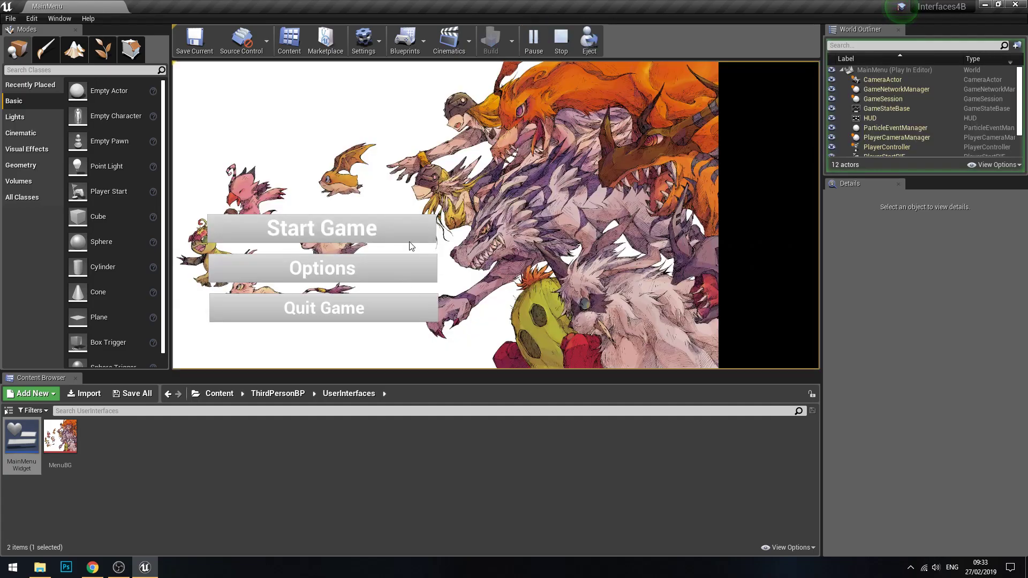
pyautogui.click(394, 312)
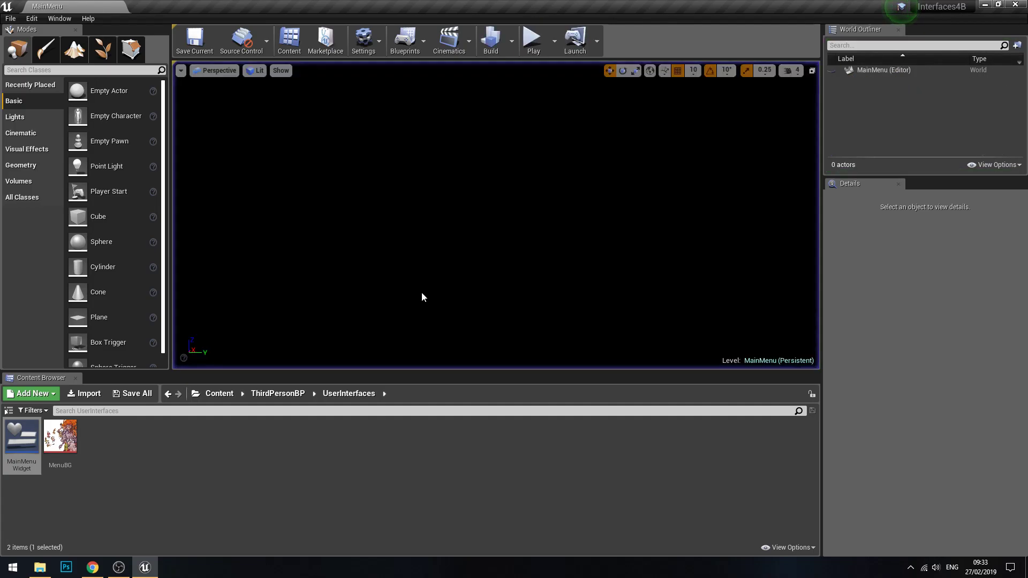
# Step: Play the level again, test switching menus with the Options and Back buttons, and stop the play session
pyautogui.click(533, 39)
pyautogui.click(396, 277)
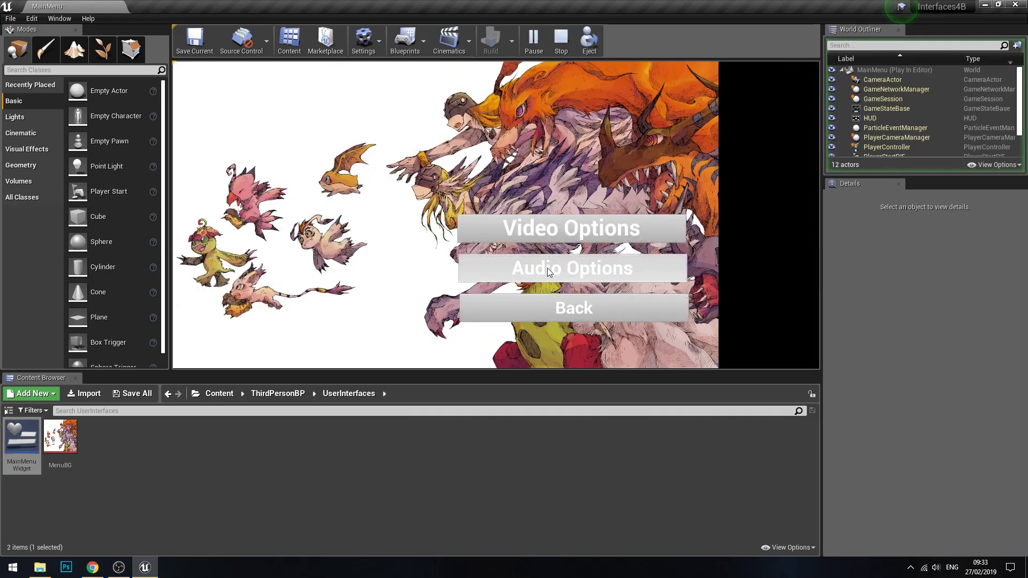
pyautogui.click(594, 304)
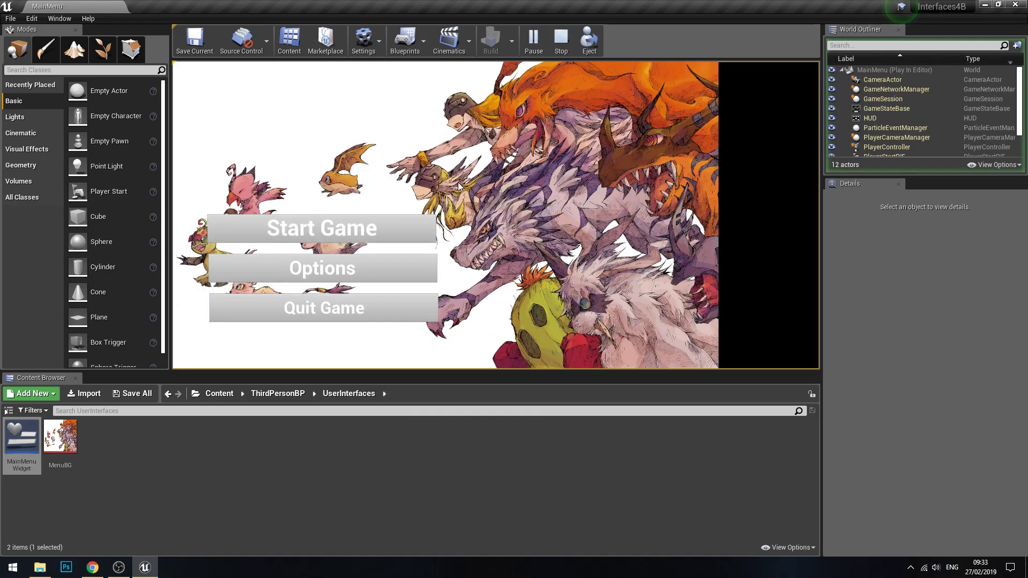
pyautogui.click(560, 51)
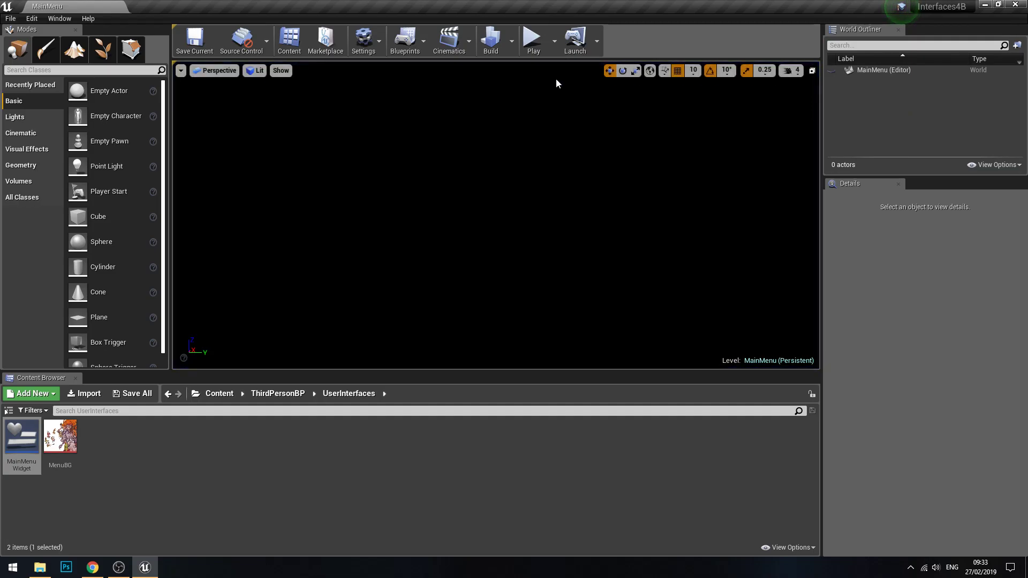
pyautogui.hotkey('alt', 'Tab')
pyautogui.hotkey('alt', 'Tab')
pyautogui.hotkey('alt', 'Tab')
pyautogui.hotkey('alt', 'Tab')
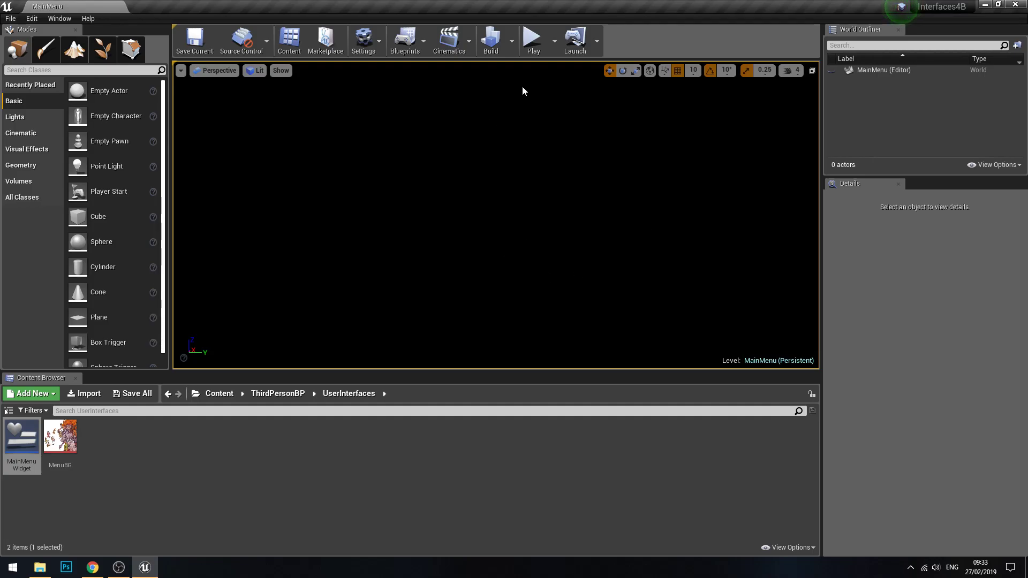
pyautogui.hotkey('alt', 'Tab')
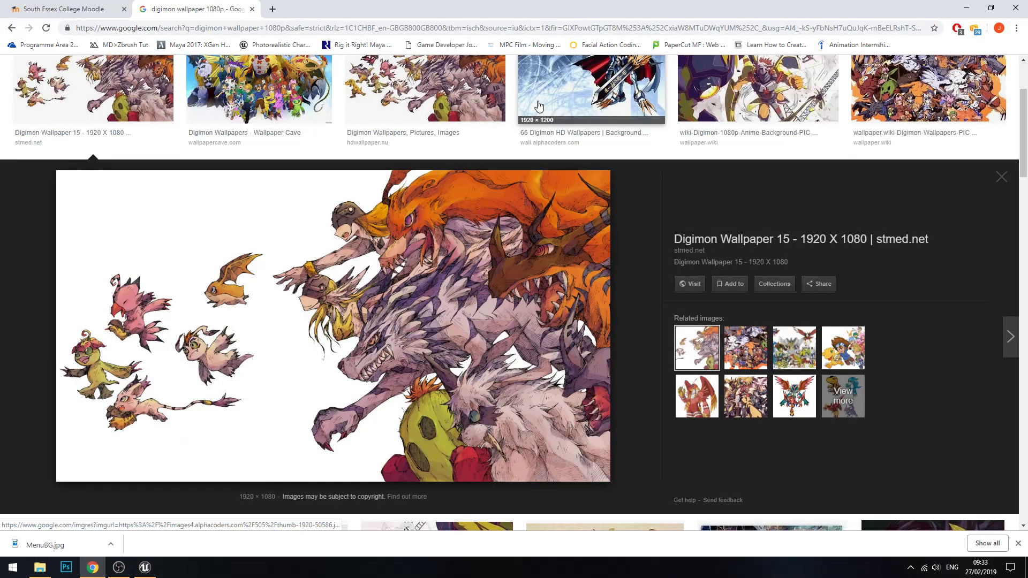
pyautogui.hotkey('alt', 'Tab')
pyautogui.hotkey('alt', 'Tab')
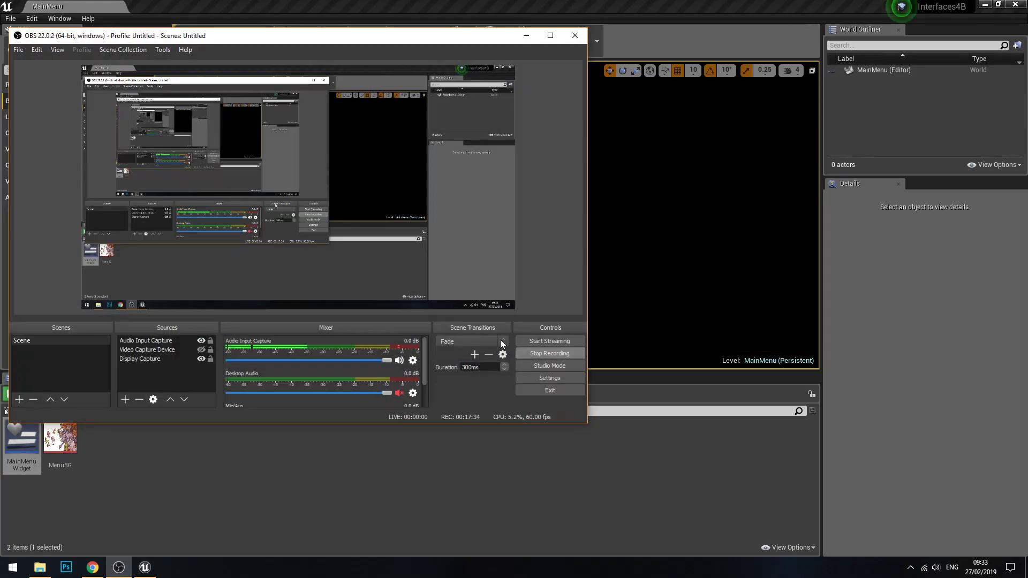